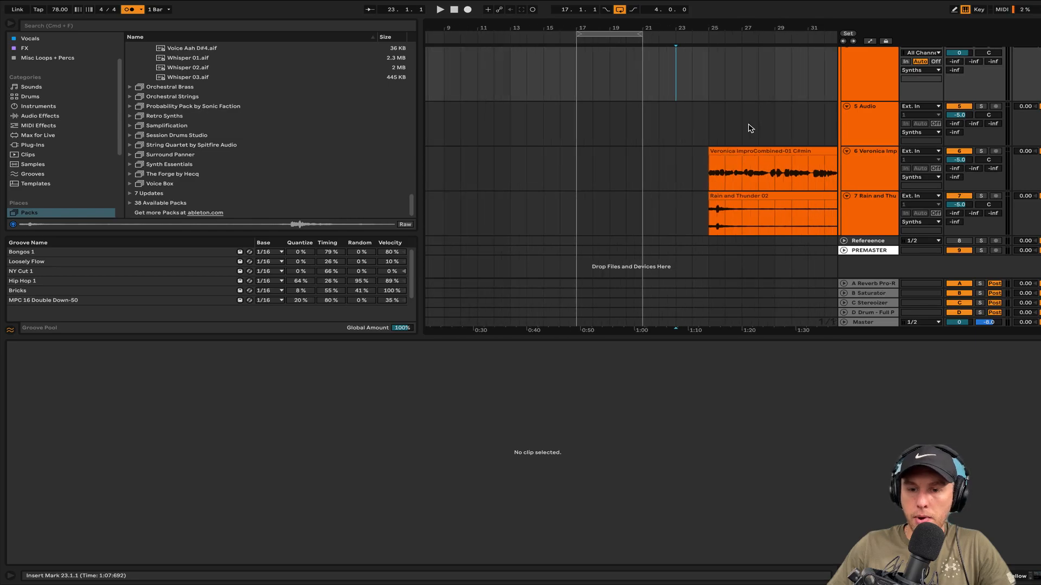
Step: Show the E-Piano track's devices and locate its E-Piano MKI Mellow preset in the browser through preset swapping
click(867, 192)
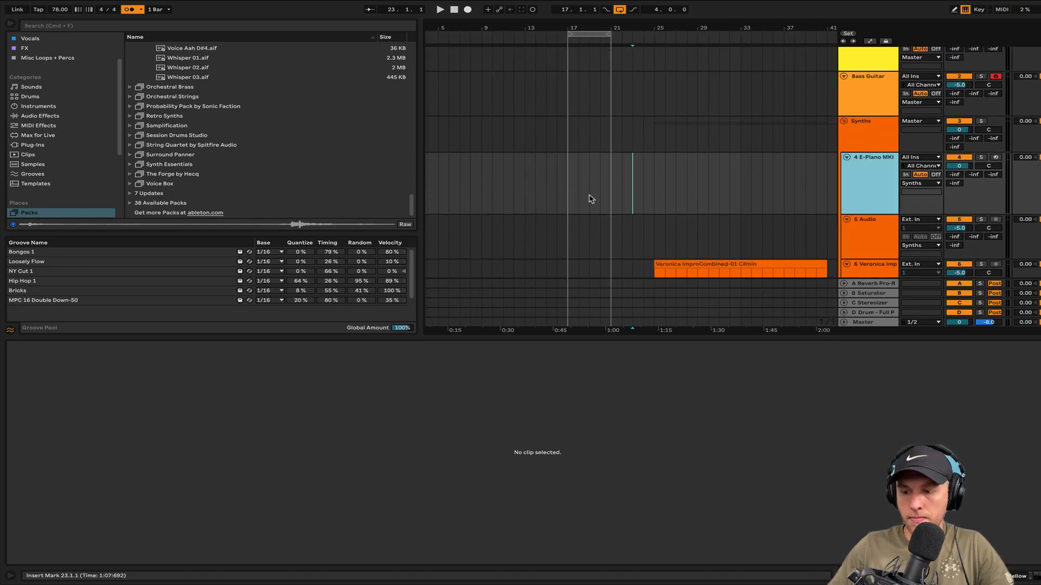
double_click(860, 179)
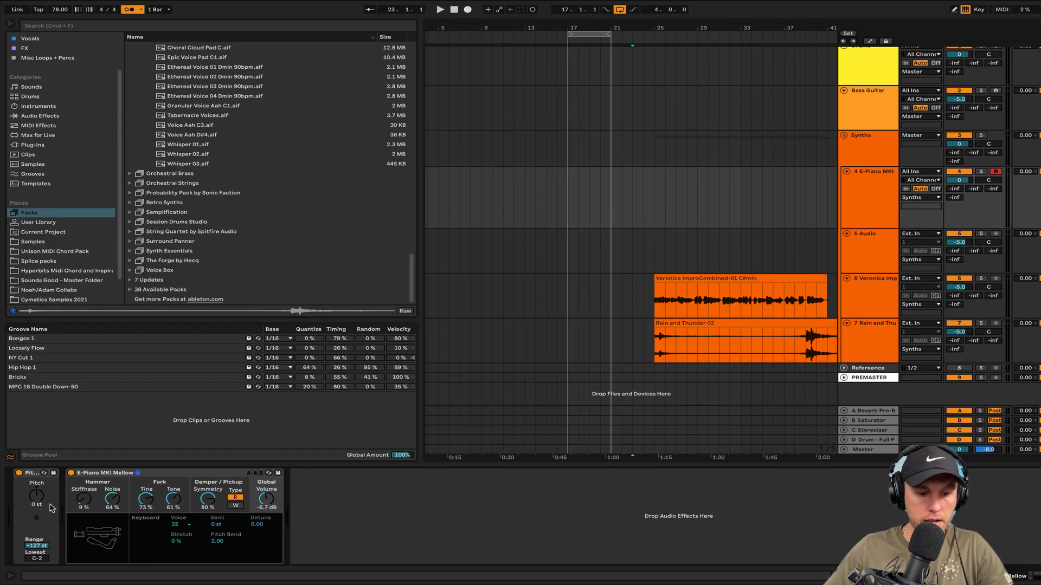
click(268, 473)
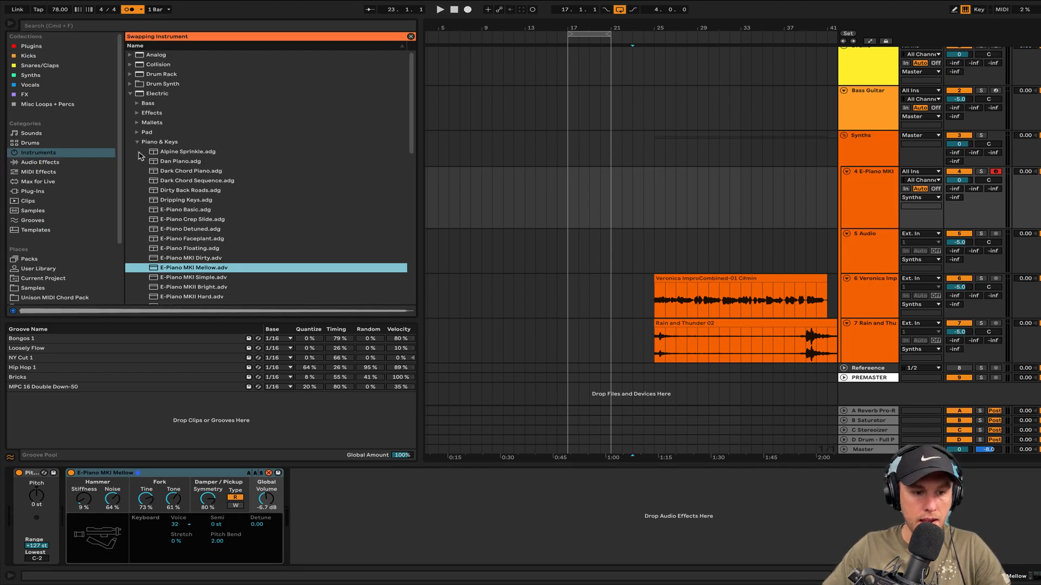
Step: Locate the Bass Guitar track's Electric Bass Open rack in the browser through preset swapping, leaving the preset unchanged
click(857, 114)
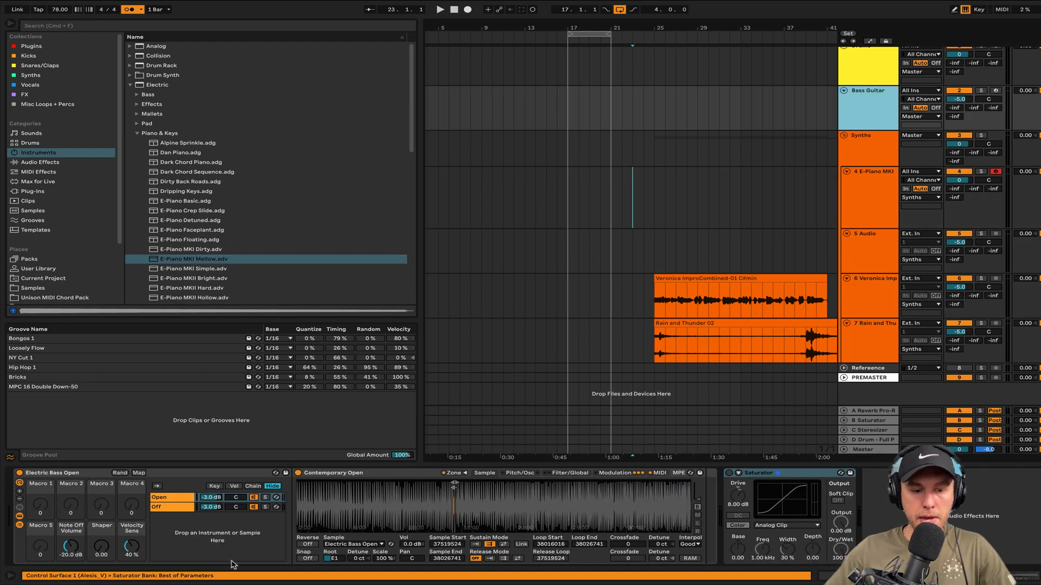
click(95, 536)
key(q)
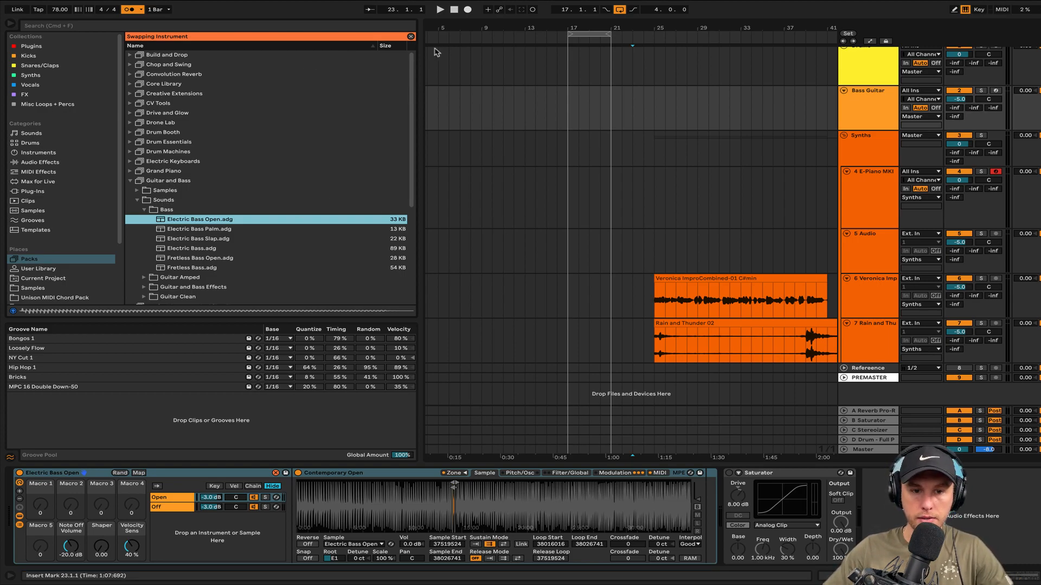
click(410, 37)
Step: Locate the Veronica vocal clip's source sample in the Voice Box pack via file hot-swapping, and close the file replacement list
click(750, 277)
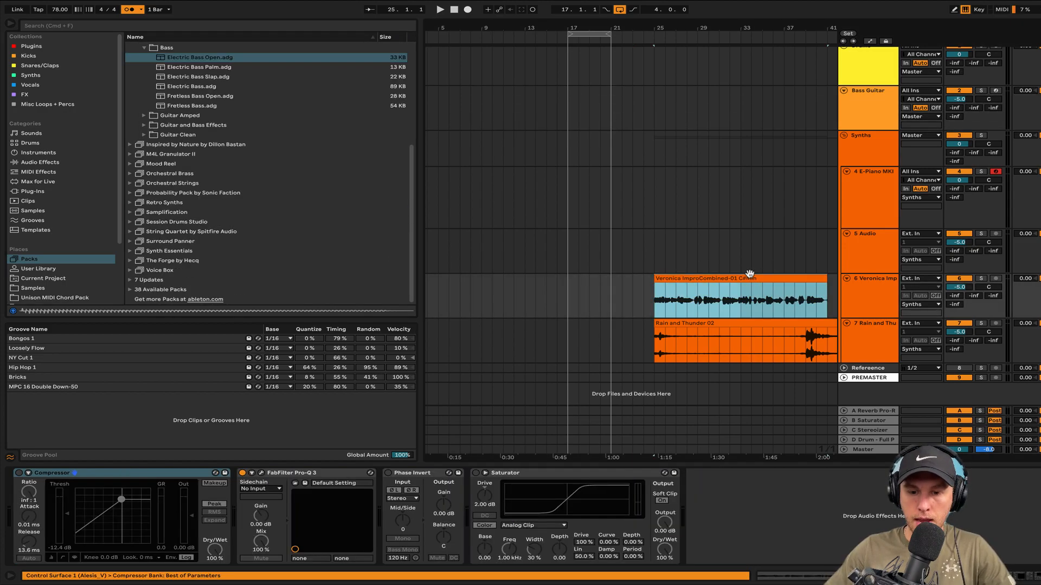
double_click(725, 280)
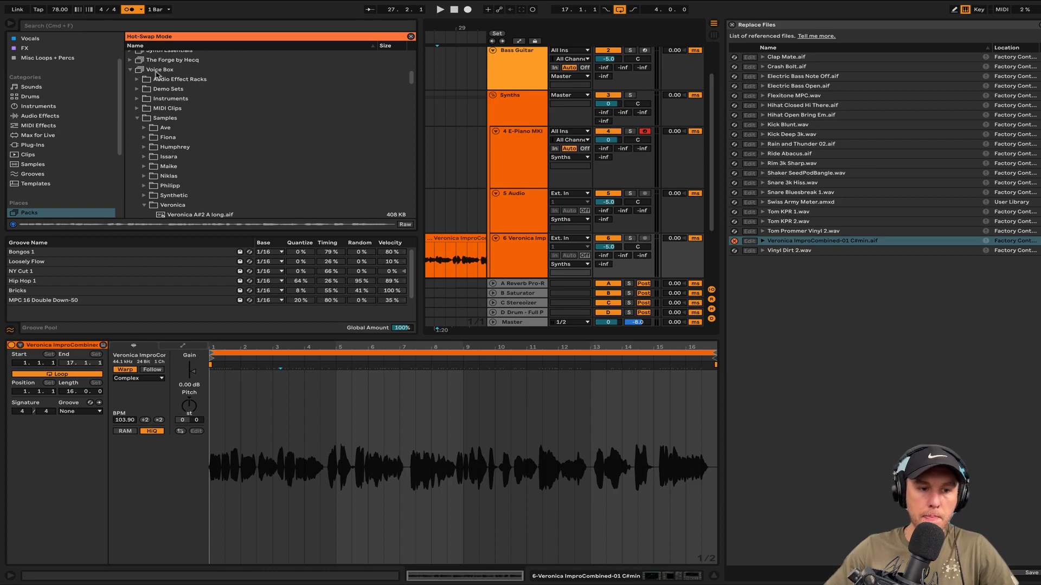
click(154, 71)
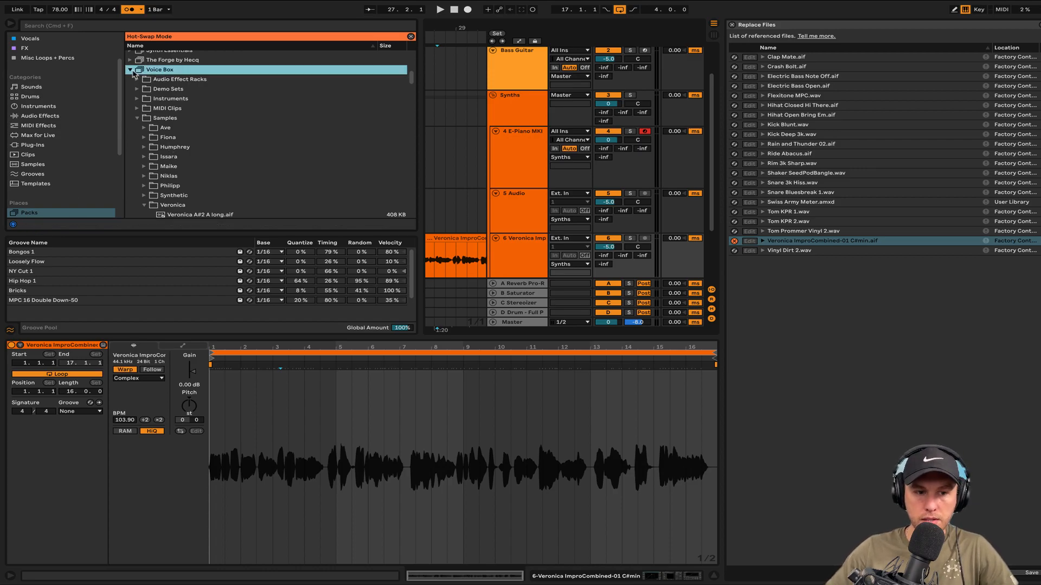
click(731, 25)
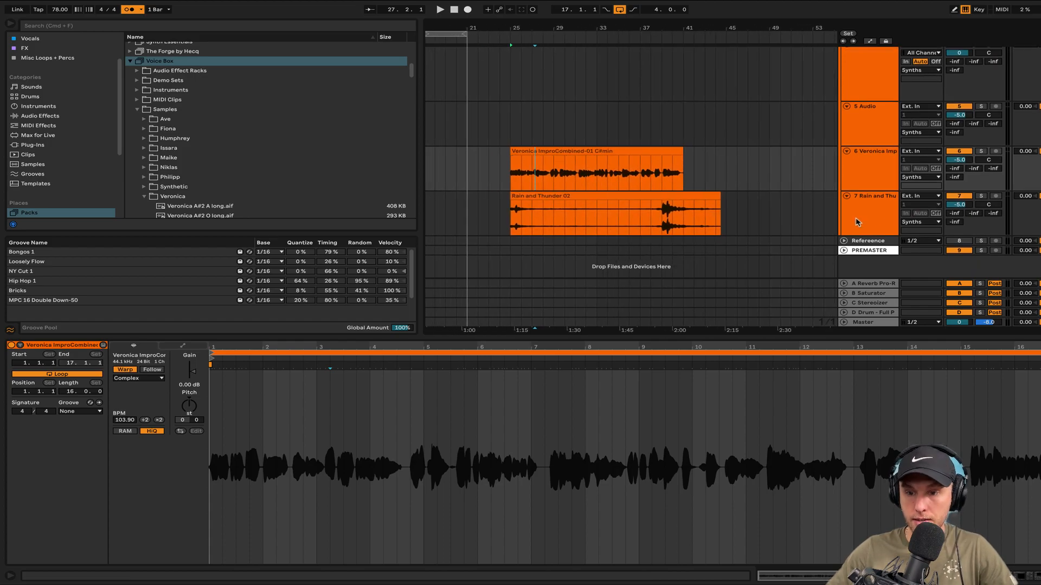
Step: Locate the Rain and Thunder 02 clip's source sample in the packs via file hot-swapping, and close the file replacement list
click(589, 198)
right_click(345, 396)
click(359, 408)
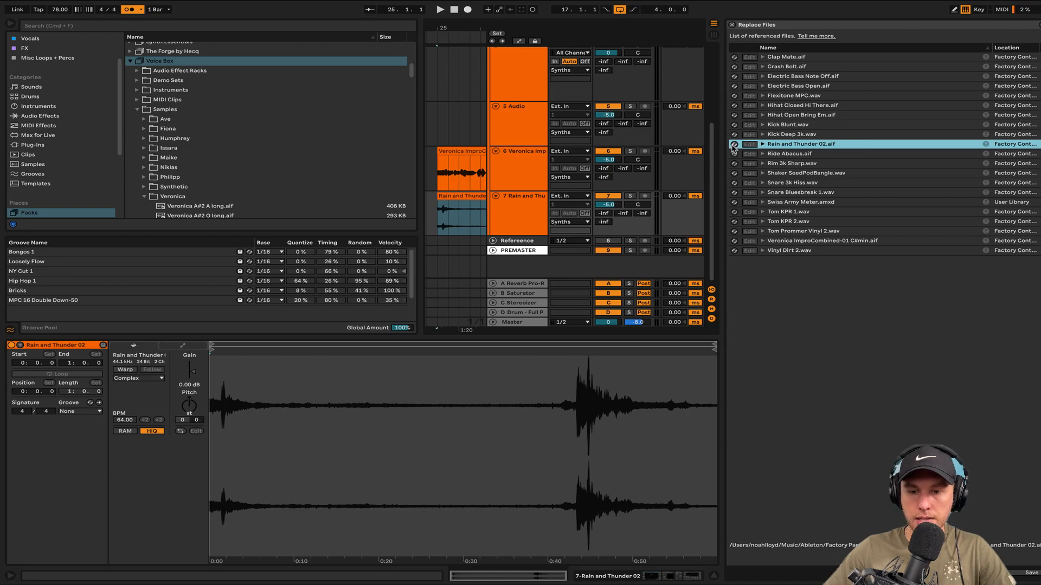
click(734, 146)
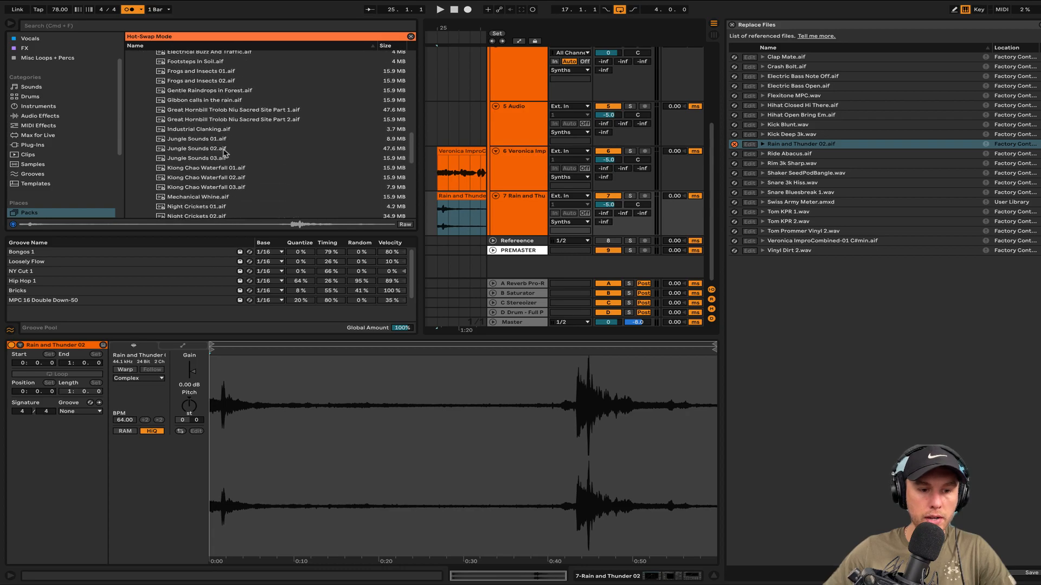
click(734, 144)
click(731, 24)
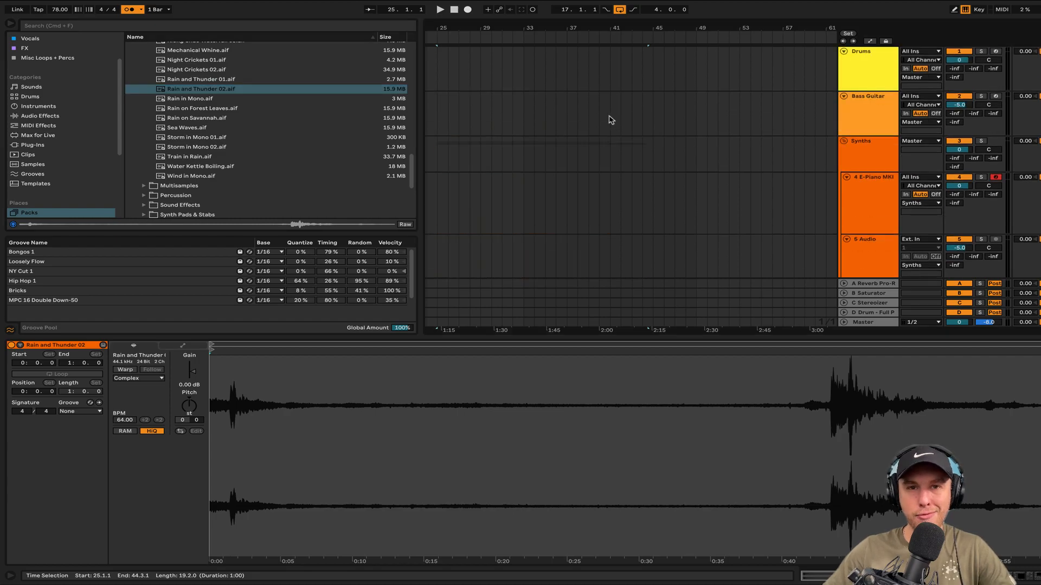
Step: Show the Drums track's devices and locate its Coral Kit preset in the browser through preset swapping
click(868, 71)
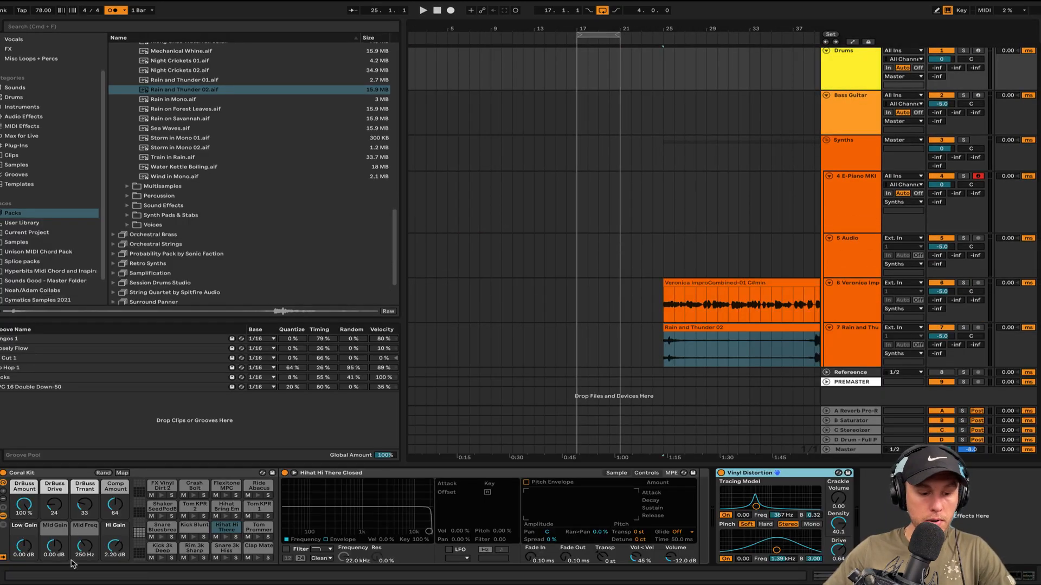
click(684, 473)
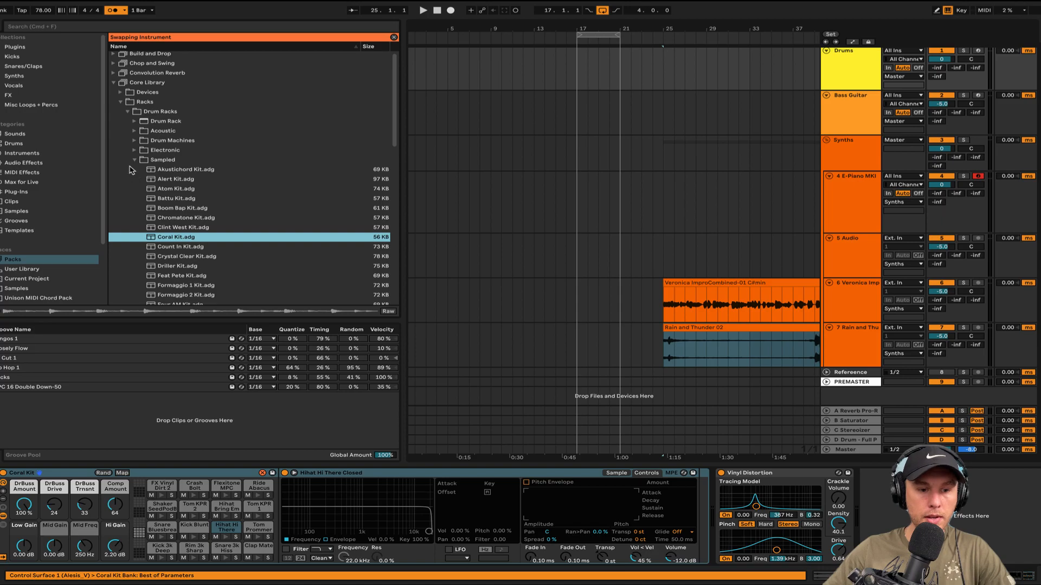
Step: Insert an empty four-bar MIDI clip on the Drums track from bar 17 to bar 21
click(583, 74)
scroll(590, 74, up, 5)
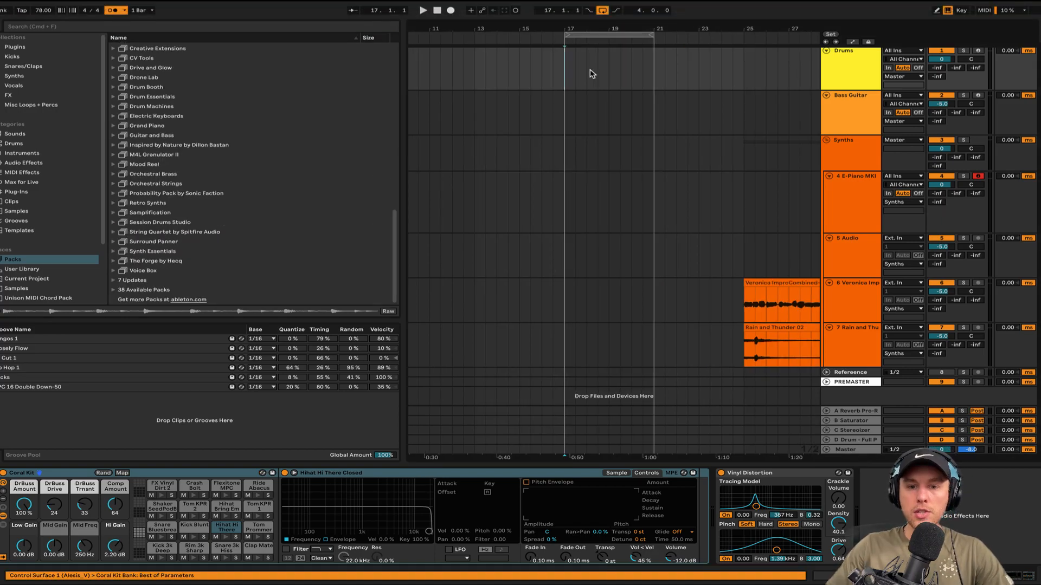
key(super+shift+m)
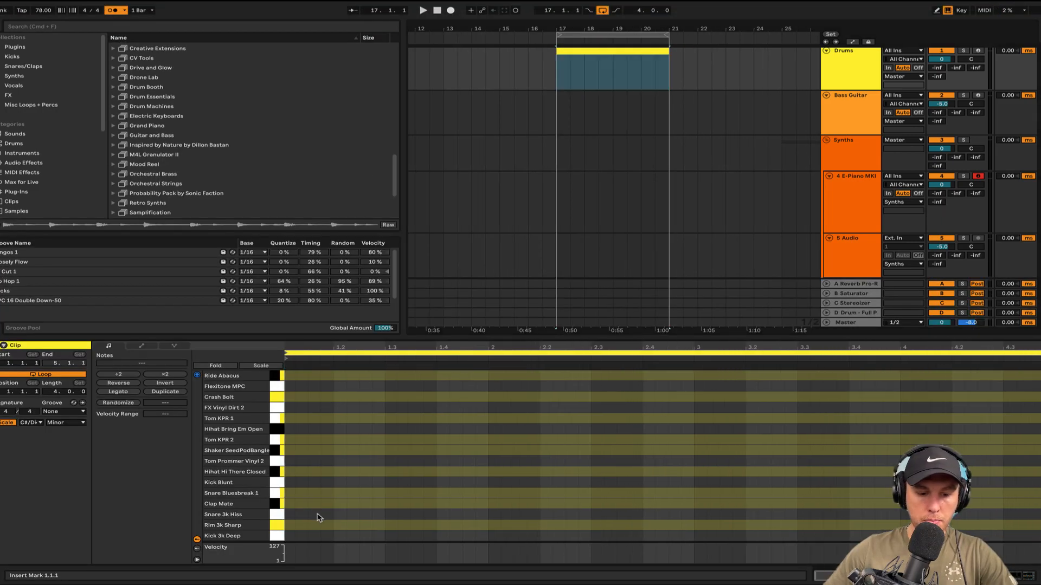
Step: Program Snare 3k Hiss notes on beats 2 and 4 of all four bars and play the pattern back
key(space)
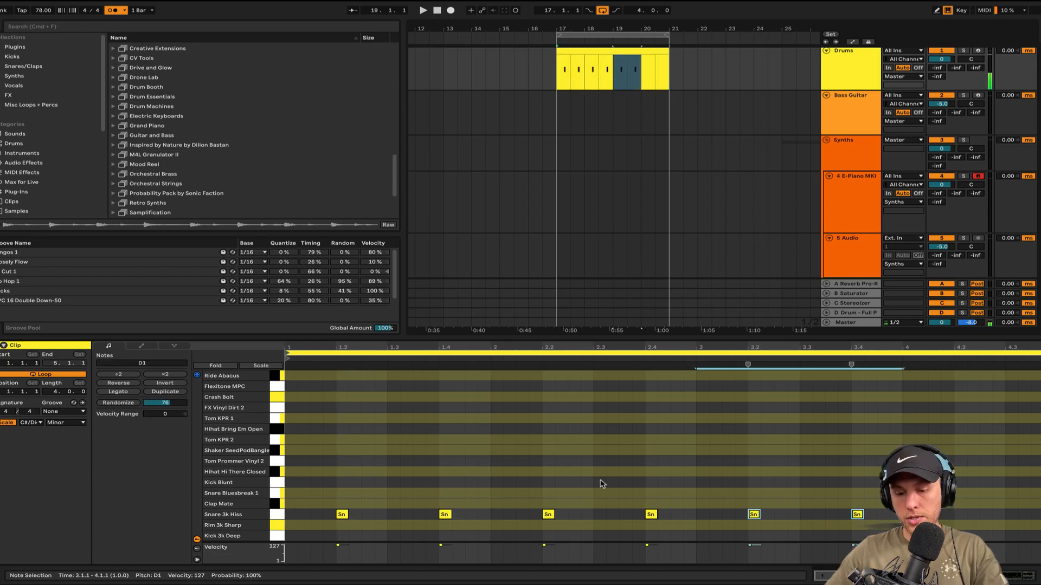
key(super+d)
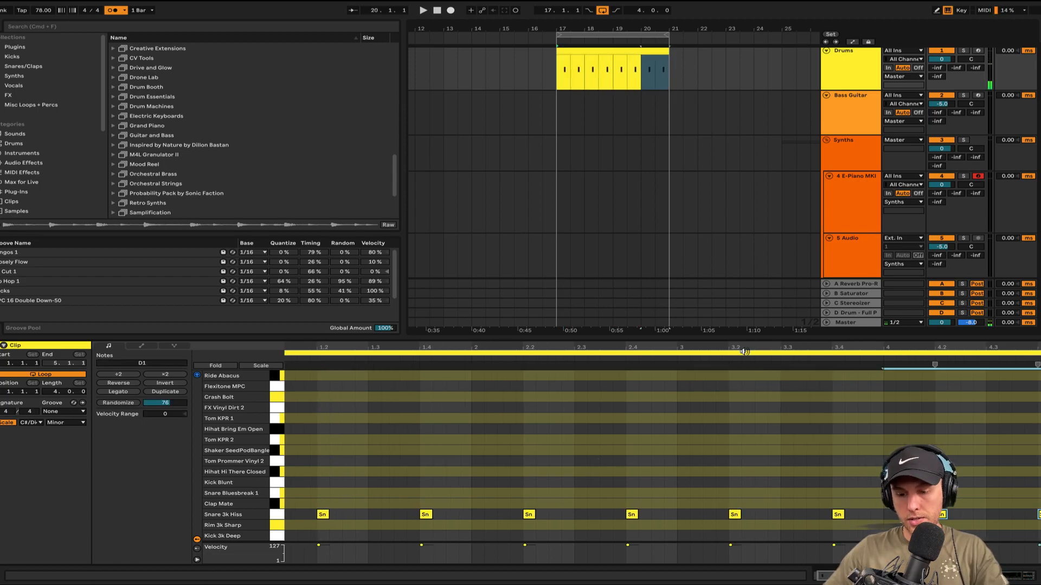
key(space)
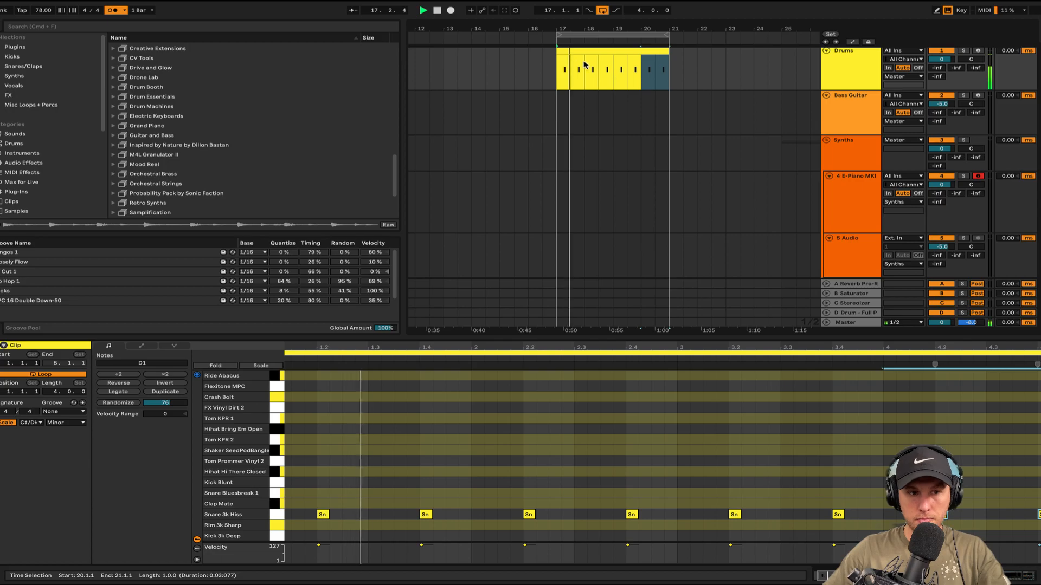
key(space)
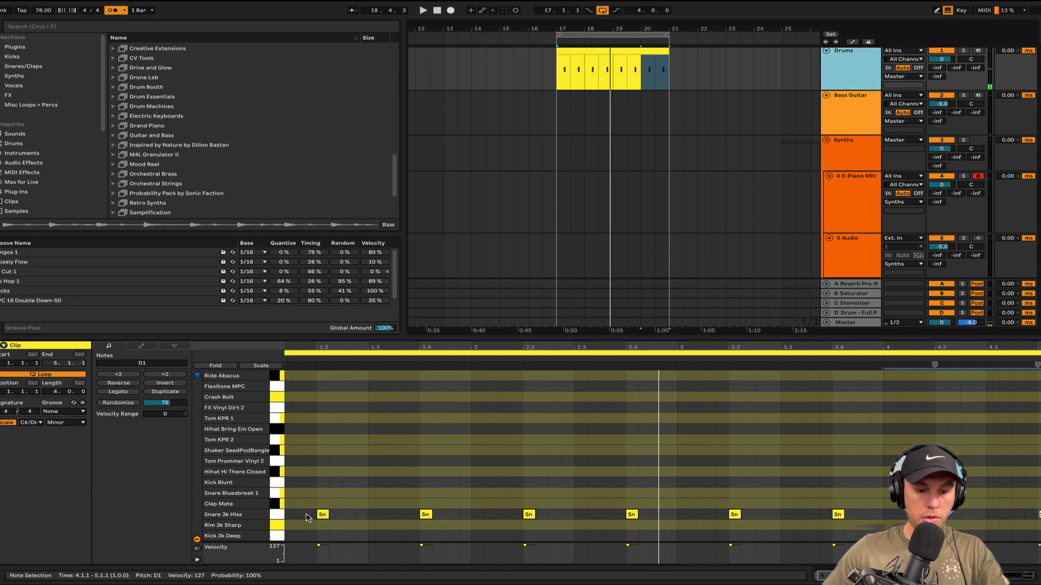
Step: Add Kick 3k Deep notes at 1.1.1, 1.3.2, 2.1.1, 2.3.2 and 2.4.2, and duplicate the first two bars into bars 3 and 4
key(space)
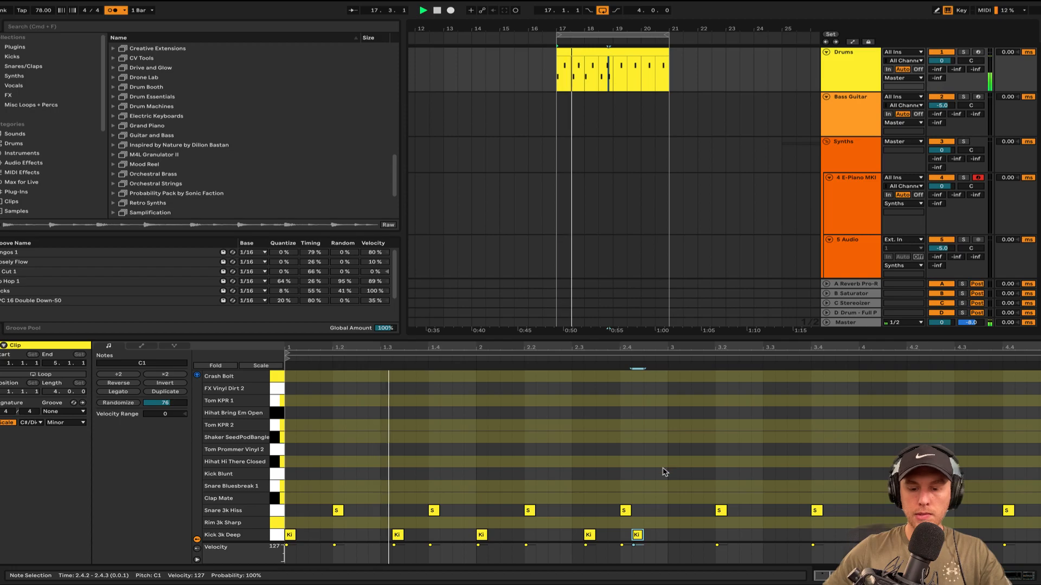
drag(663, 469, 116, 578)
key(super+d)
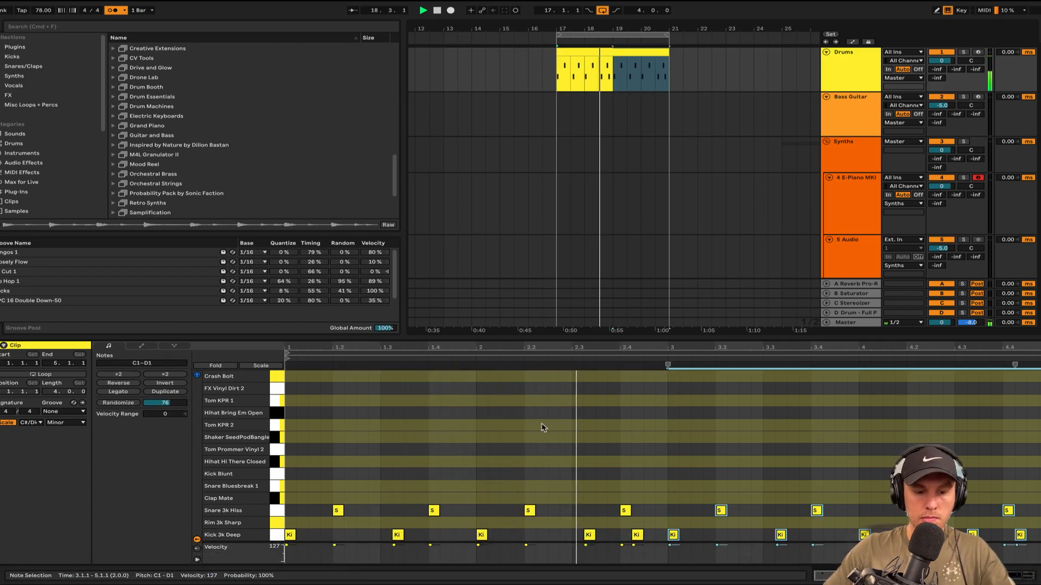
key(space)
Step: Fill the Hihat Hi There Closed row with eighth notes across four bars, randomize their velocities by 76, and audition the beat
double_click(290, 462)
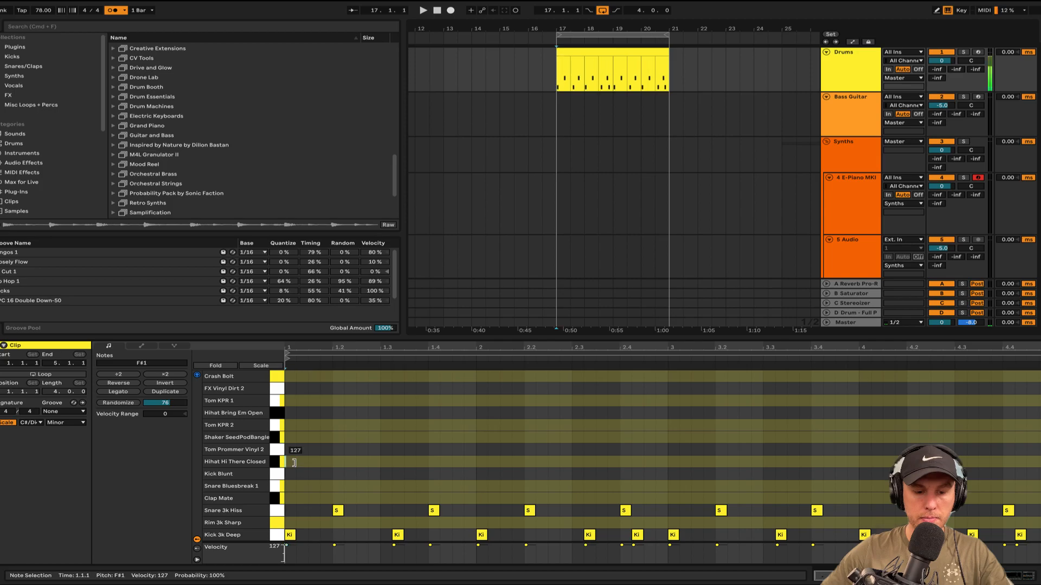
click(276, 462)
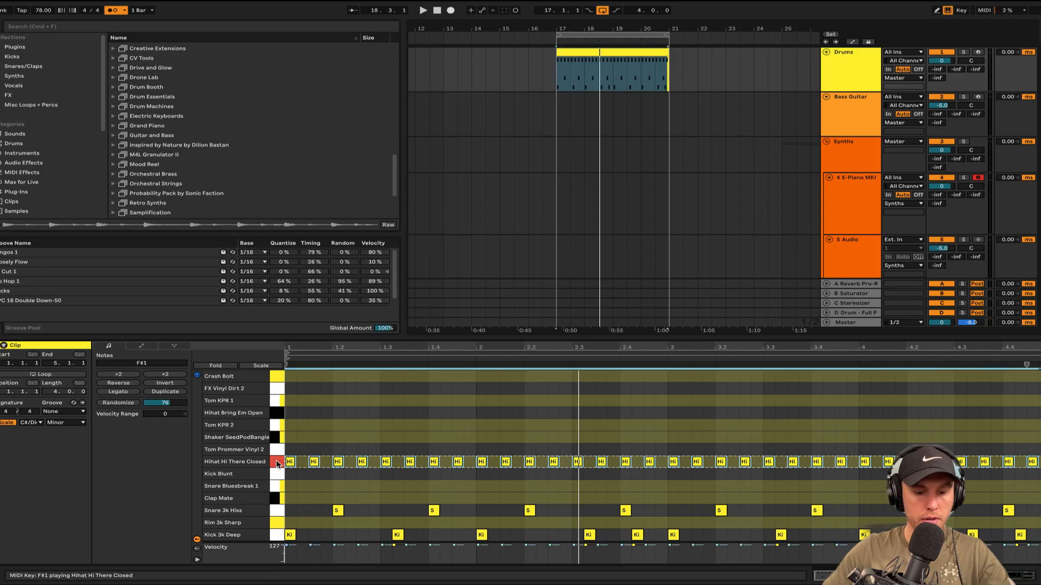
key(space)
key(space)
key(space)
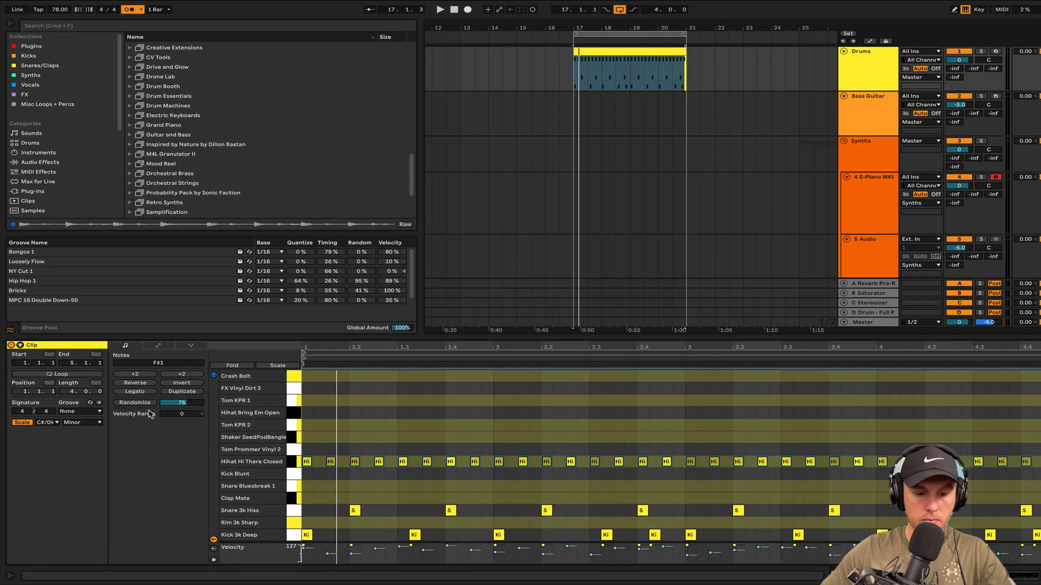
key(space)
click(390, 443)
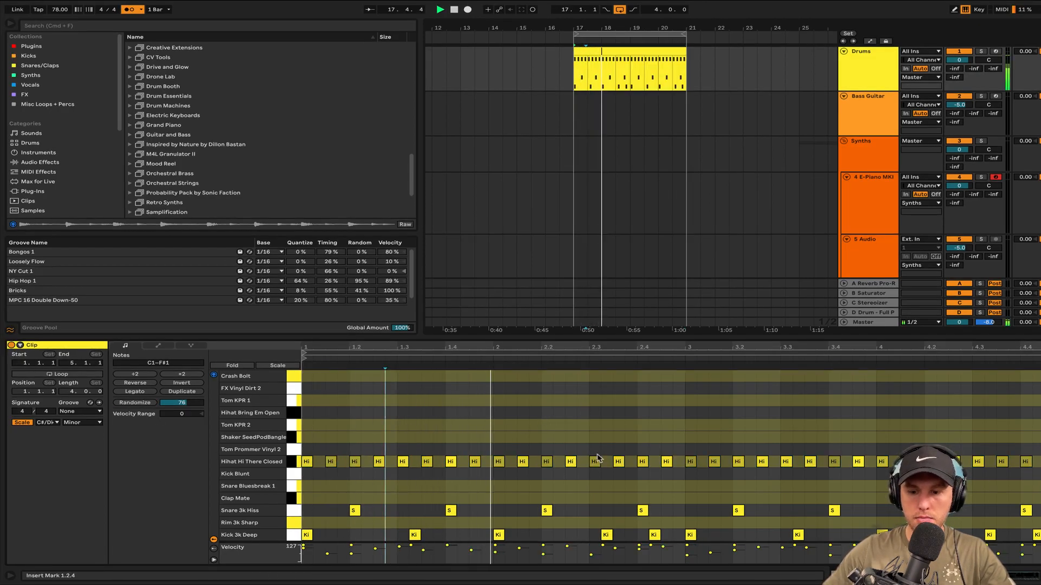
key(space)
Step: Lower the velocities of all closed hi-hat notes to a range of 40 to 100 and play the beat
click(307, 462)
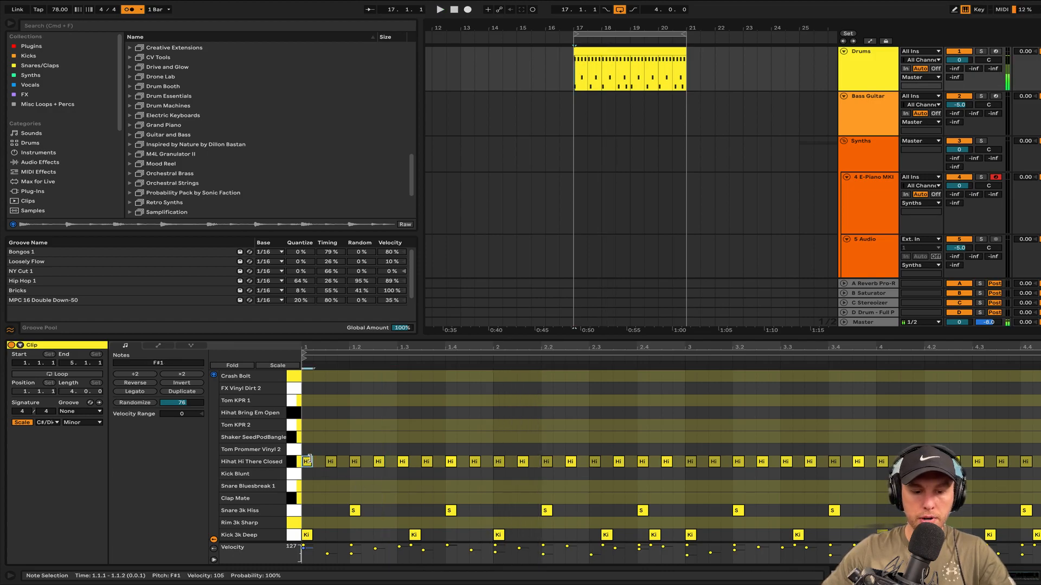
key(super+a)
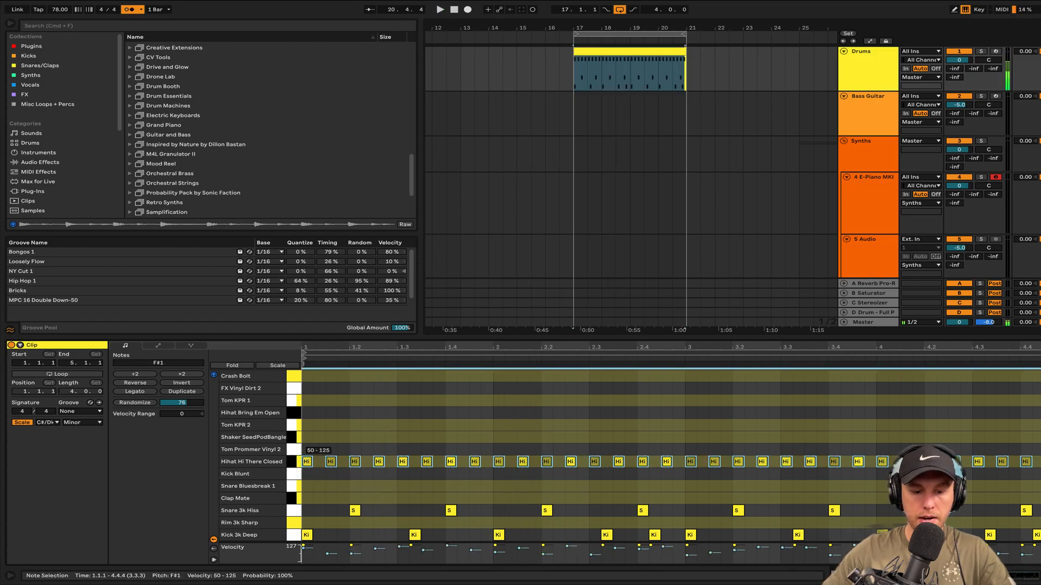
drag(307, 462, 307, 475)
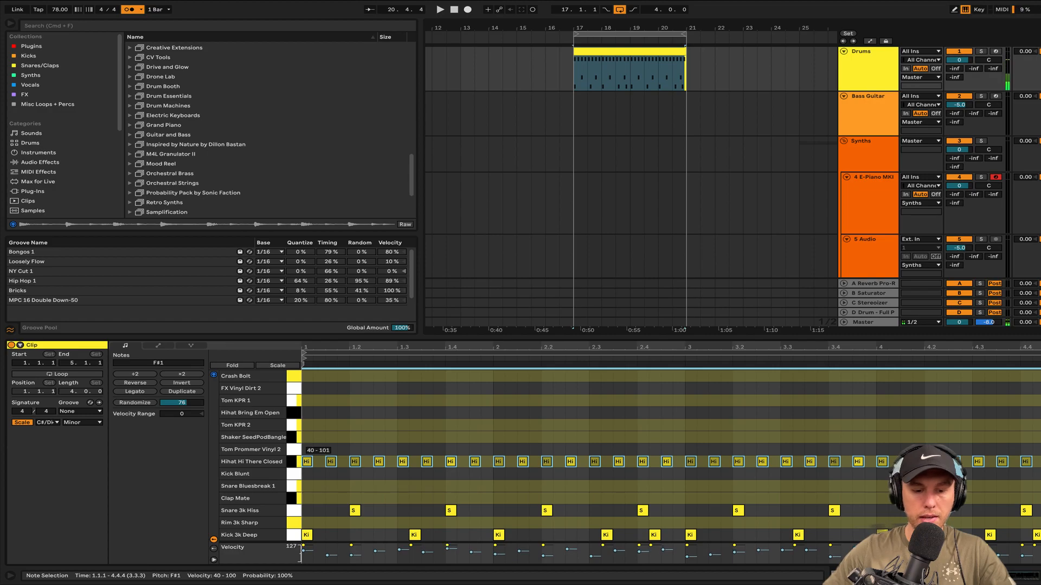
click(336, 440)
key(space)
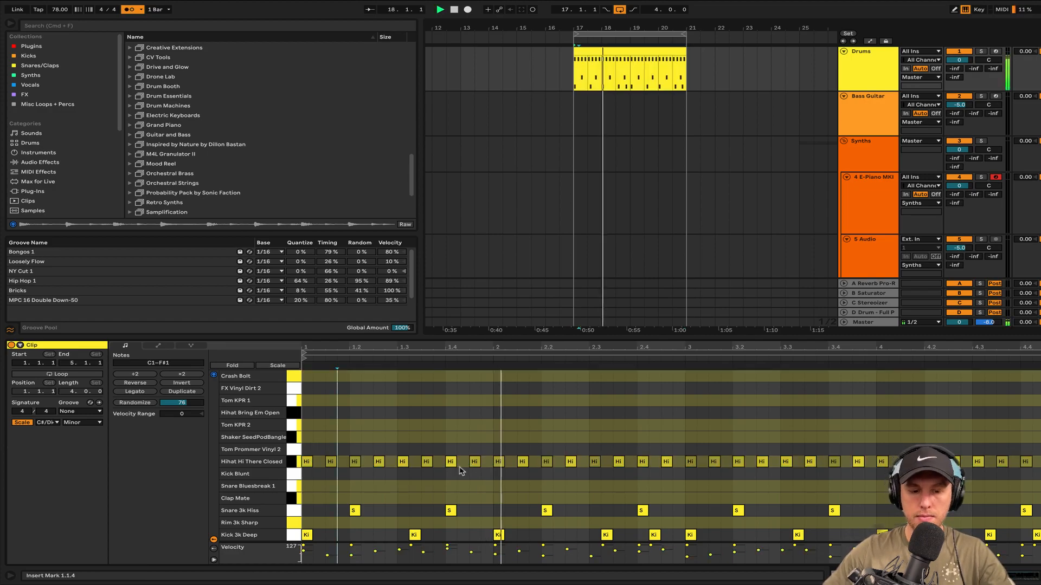
Step: Add Hihat Bring Em Open notes at 1.2.4, 2.3.3, 3.2.4 and 4.3.3, removing the closed hats at 2.3.3 and 4.3.3
double_click(391, 413)
key(space)
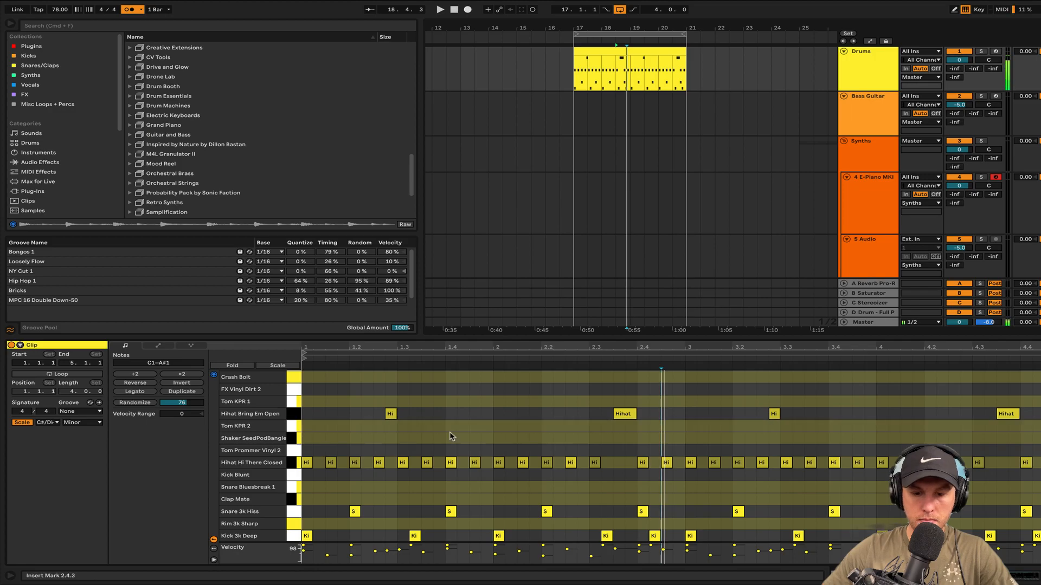
Step: Add a Tom KPR 2 note on the last sixteenth of bar 2 and audition the pattern
double_click(679, 429)
key(space)
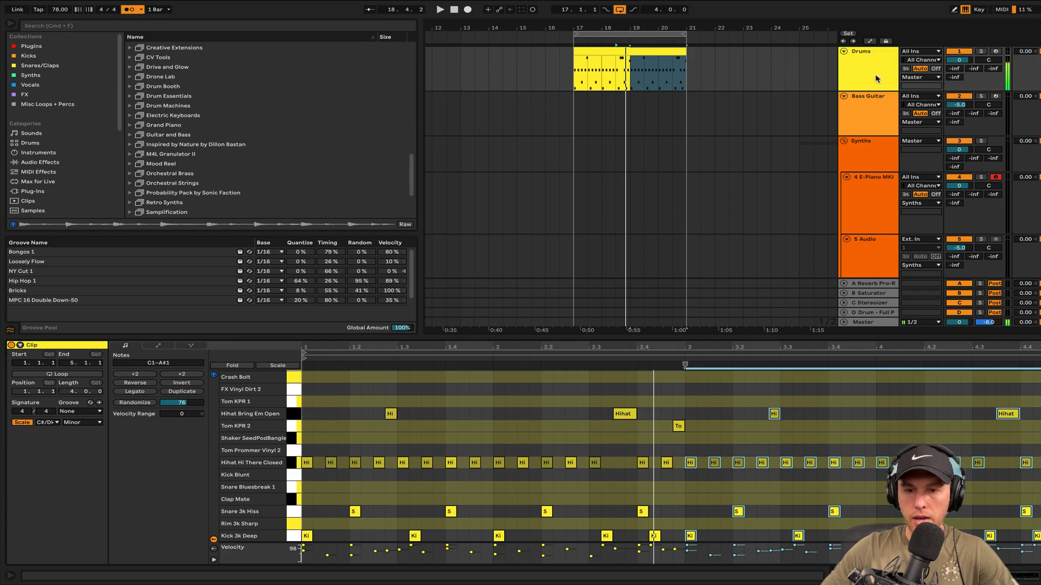
Step: Select all notes in the Drums clip, assign the Loosely Flow groove, and set that groove's timing to 80% while auditioning
click(875, 77)
click(640, 51)
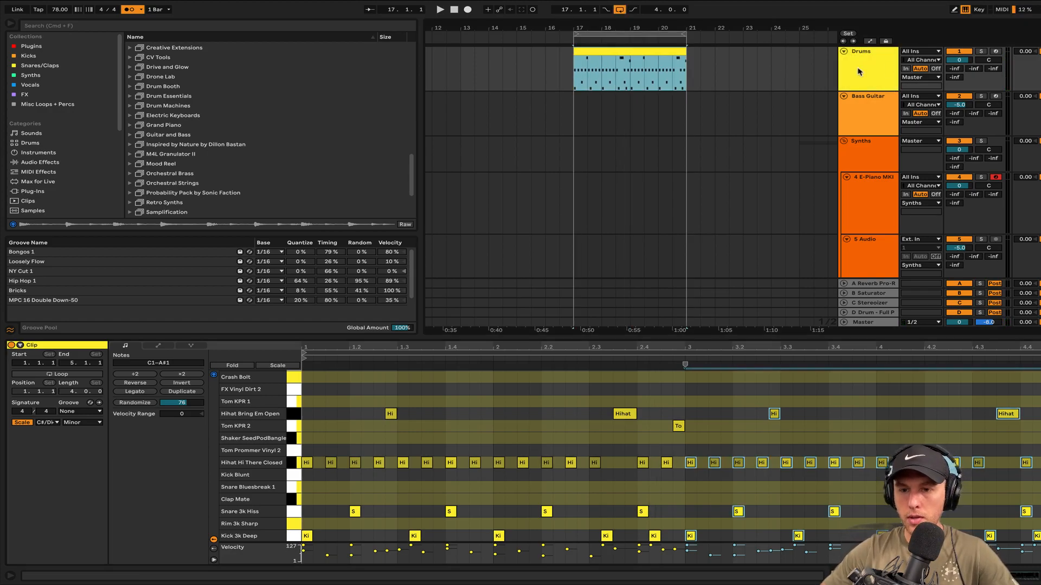
click(331, 434)
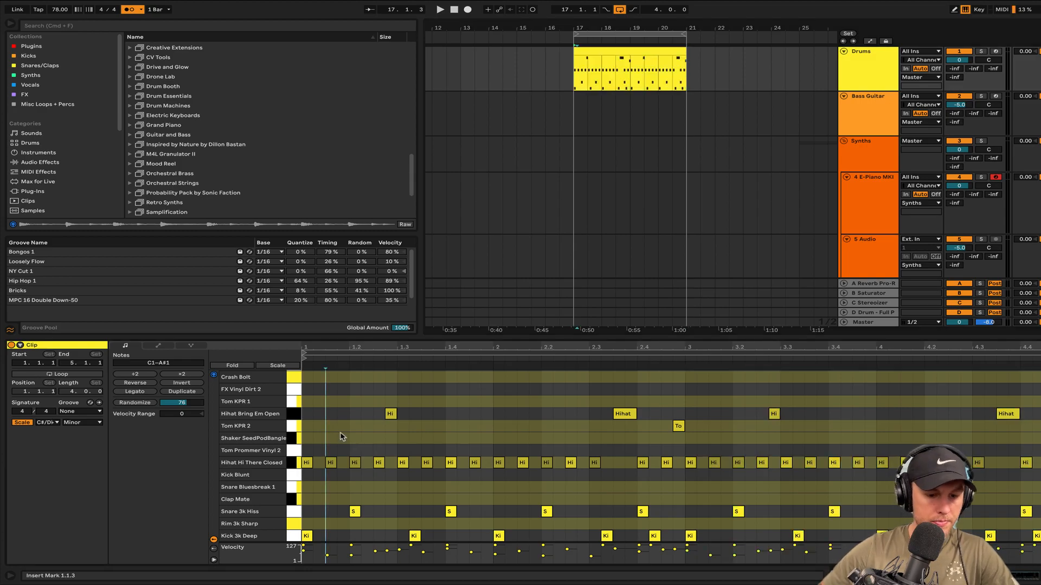
key(ctrl+a)
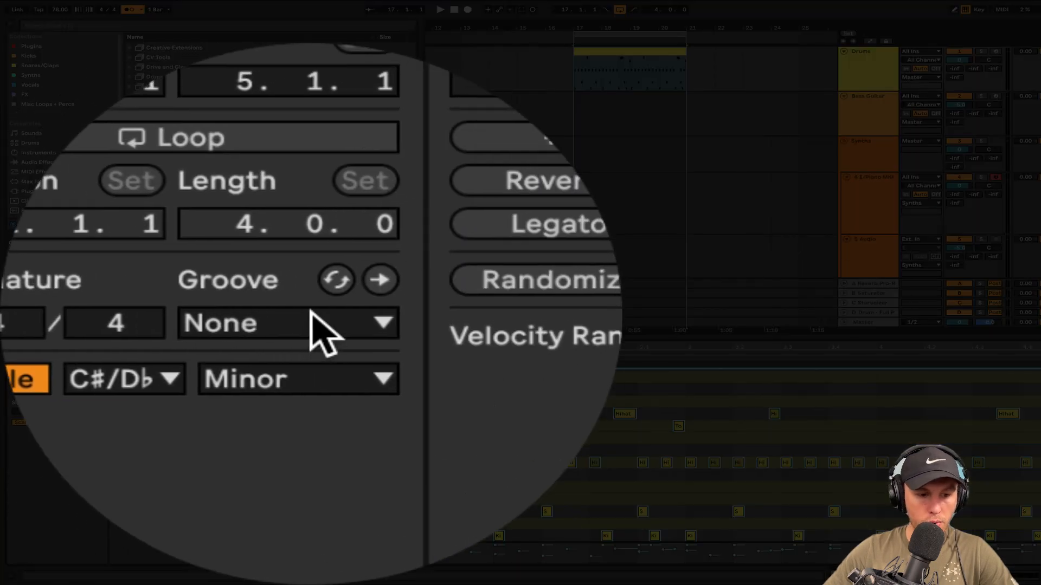
click(83, 412)
click(312, 286)
drag(328, 262, 328, 232)
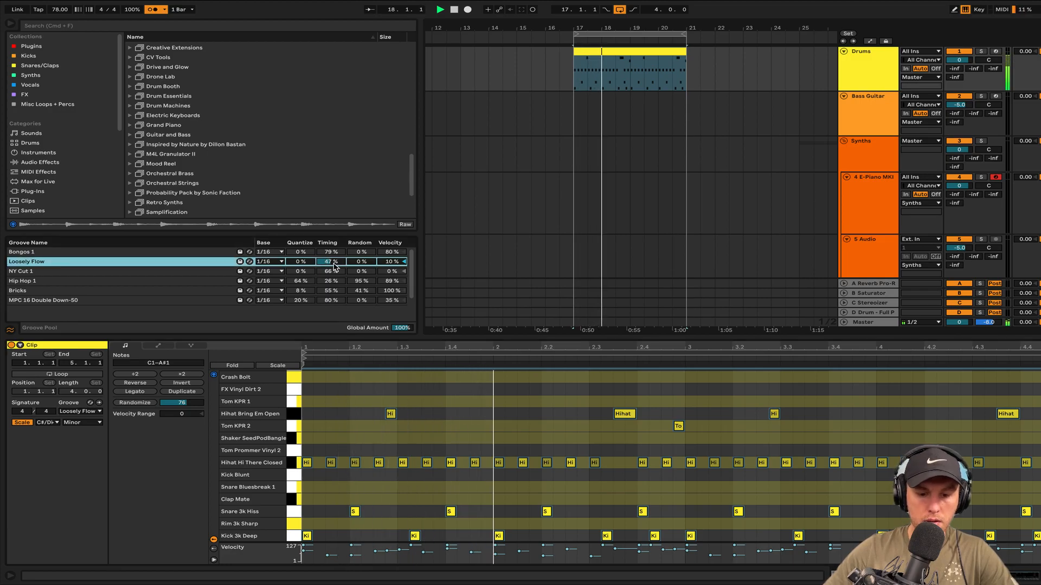
click(526, 402)
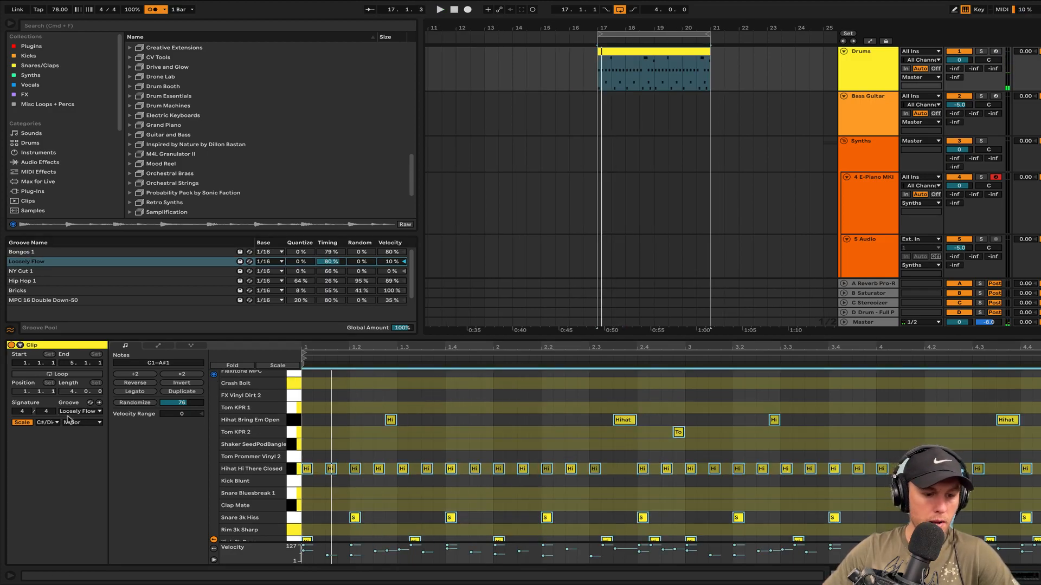
Step: Try committing the Loosely Flow groove to the drum clip, and toggle the Groove Pool's visibility
click(100, 404)
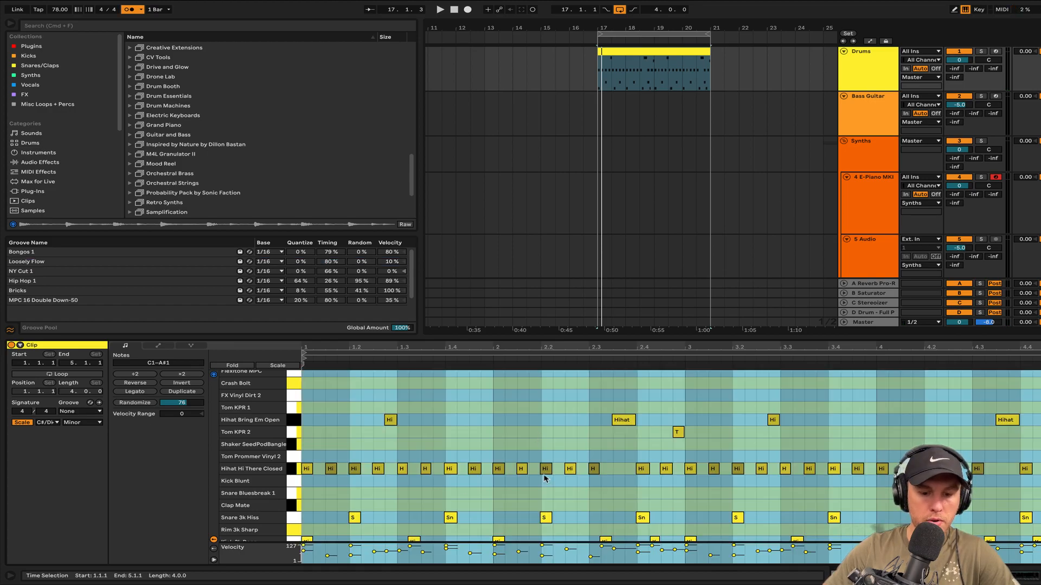
click(328, 262)
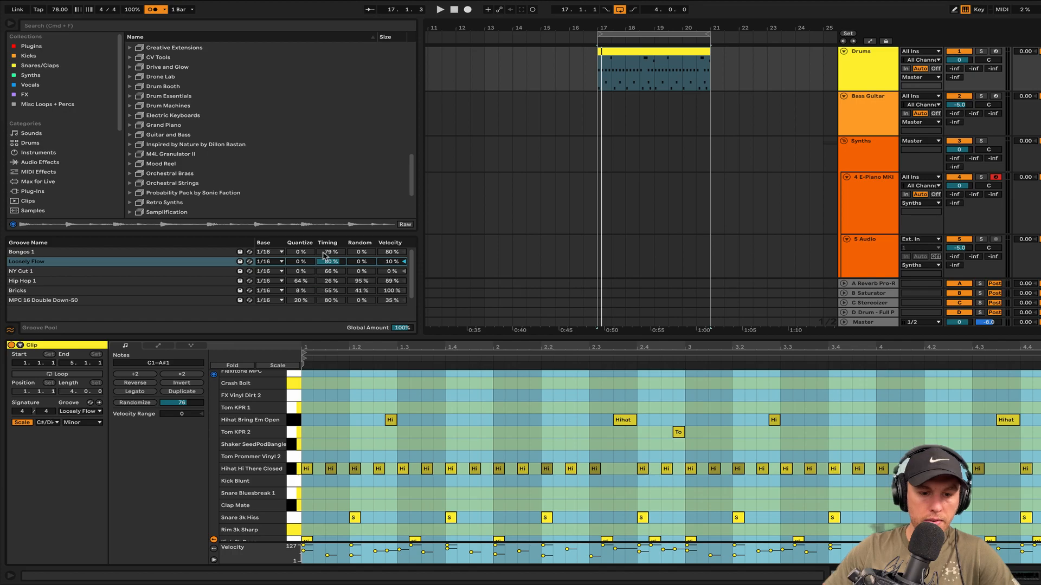
click(10, 333)
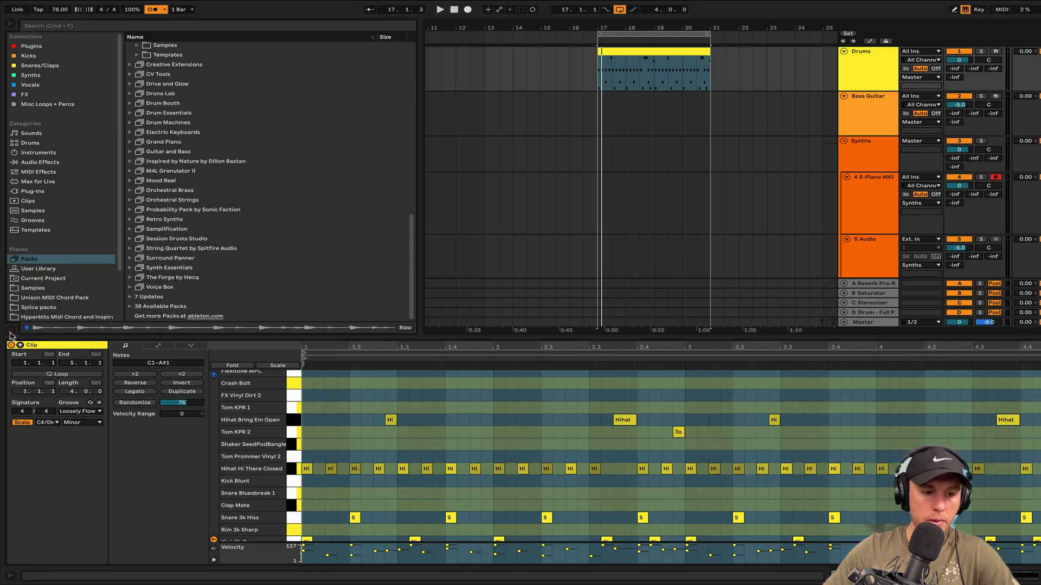
click(12, 331)
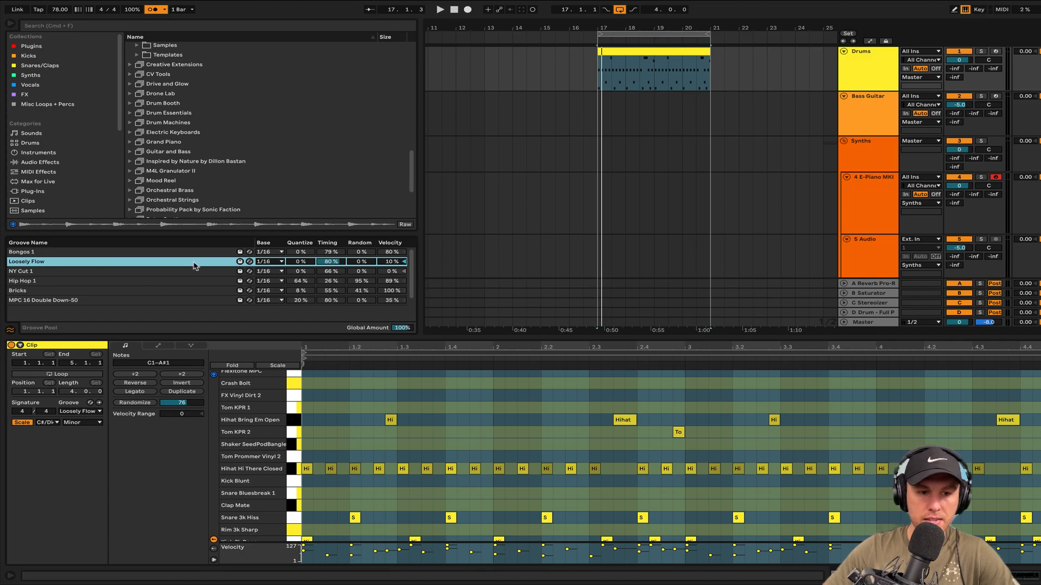
Step: Look through the Core Library's Grooves folder, checking the Basic and Logic folders under Swing
scroll(178, 274, down, 1)
scroll(176, 114, up, 10)
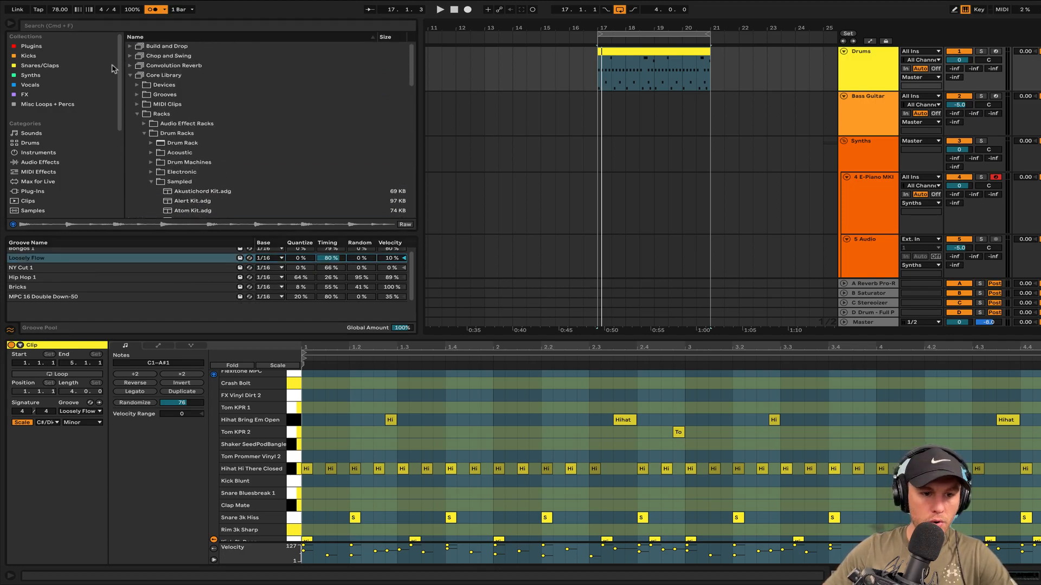
click(137, 114)
click(138, 95)
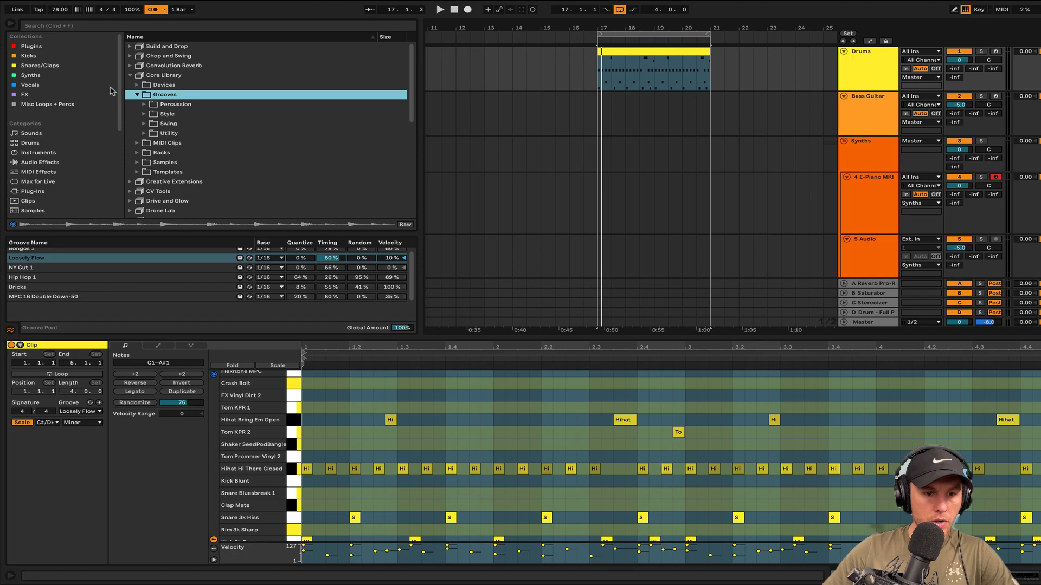
click(144, 123)
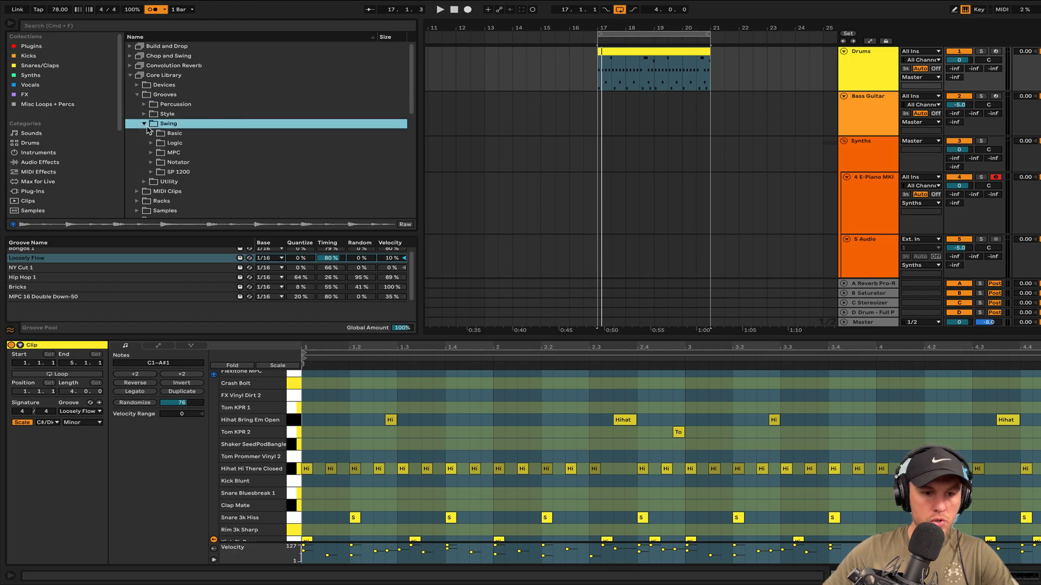
click(150, 133)
click(151, 133)
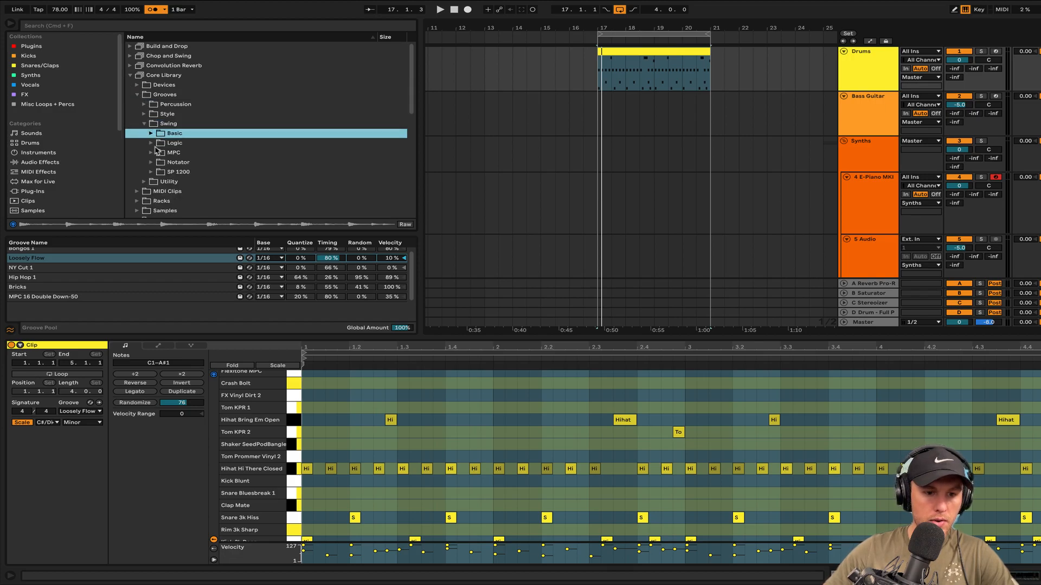
click(150, 143)
click(151, 143)
click(141, 125)
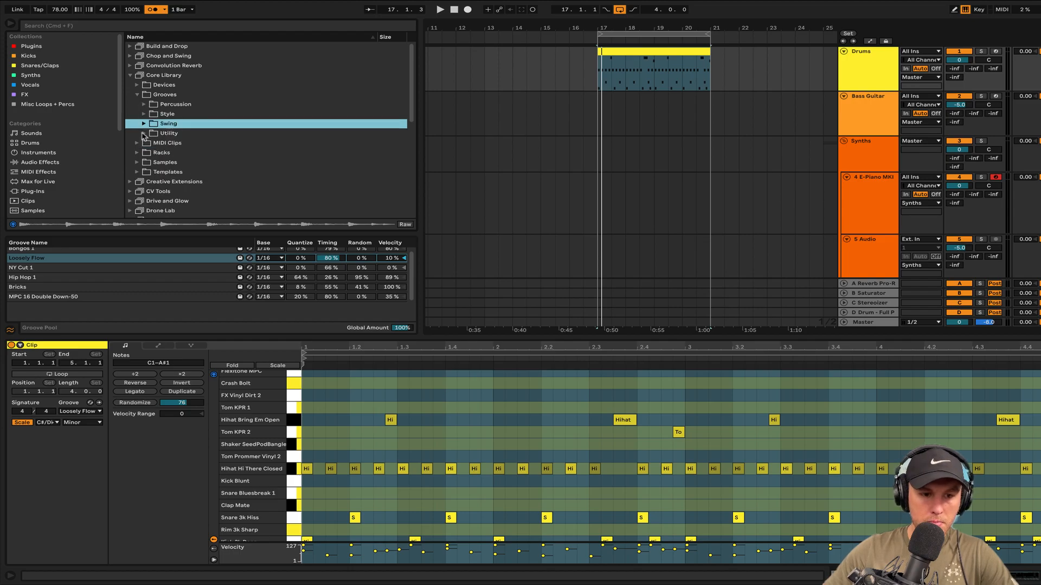
Step: Look through the Percussion and Style groove folders, and collapse the Core Library
click(144, 104)
click(144, 106)
click(144, 116)
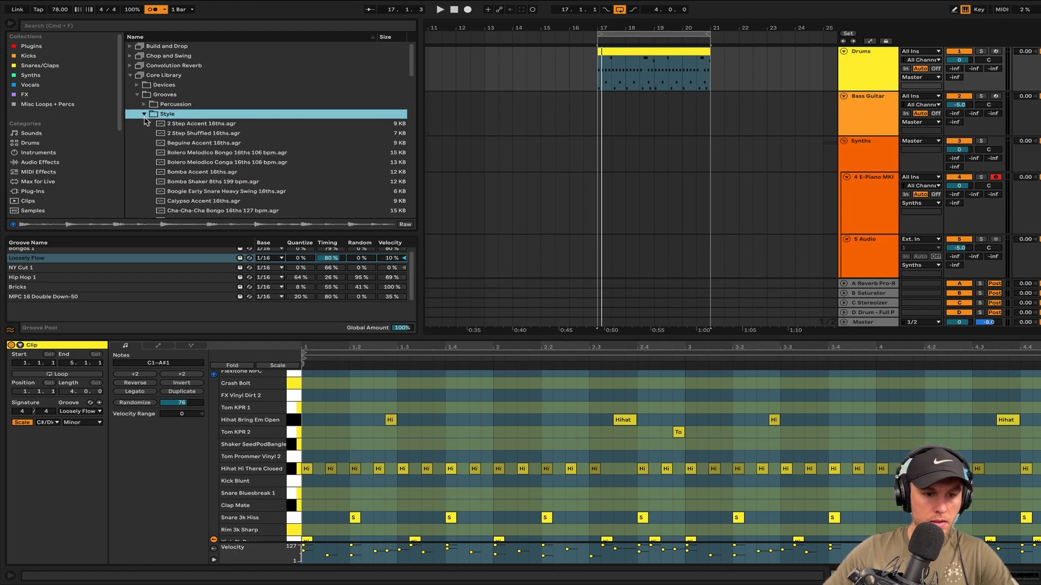
scroll(188, 192, down, 5)
scroll(188, 192, up, 8)
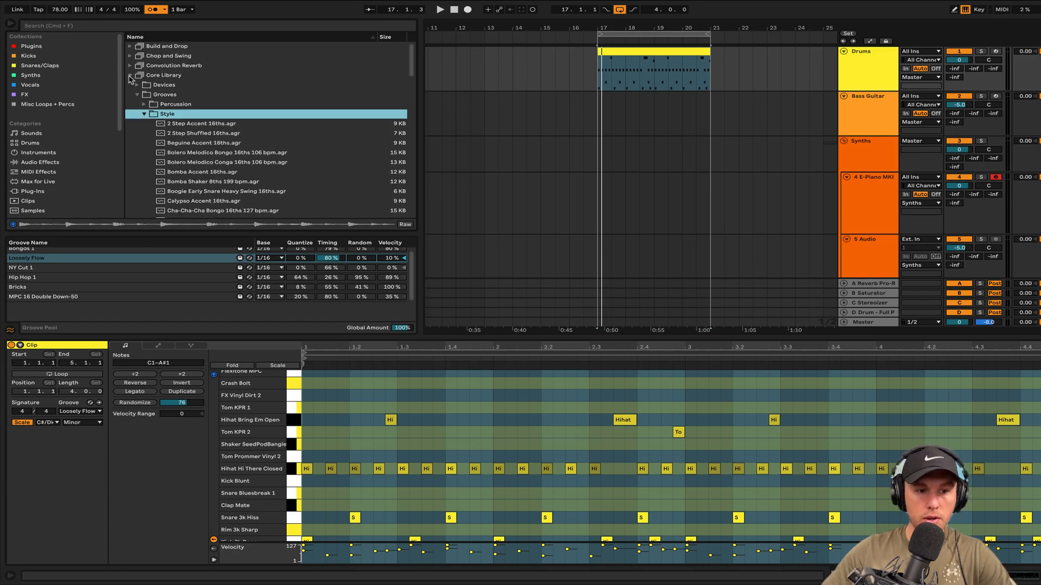
click(130, 76)
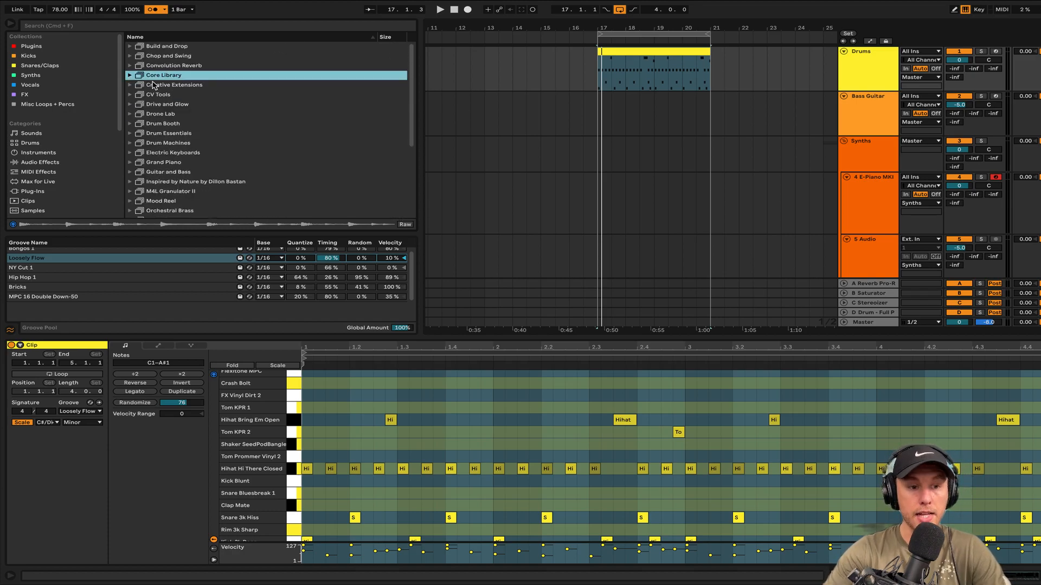
Step: Search the browser for "loosely" to locate the Loosely Flow 16ths 80 bpm groove
key(super+f)
text(l)
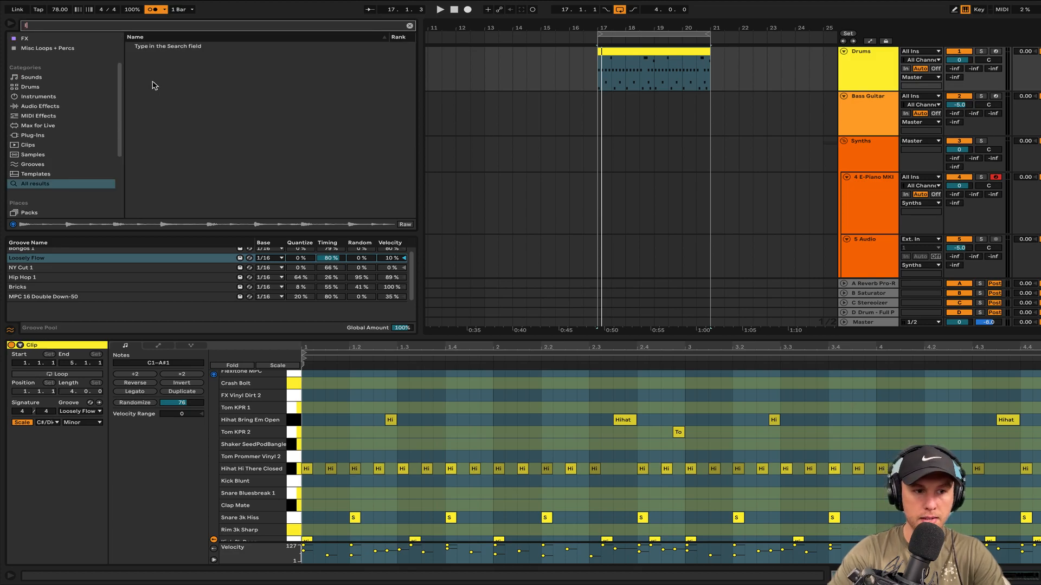
text(oose)
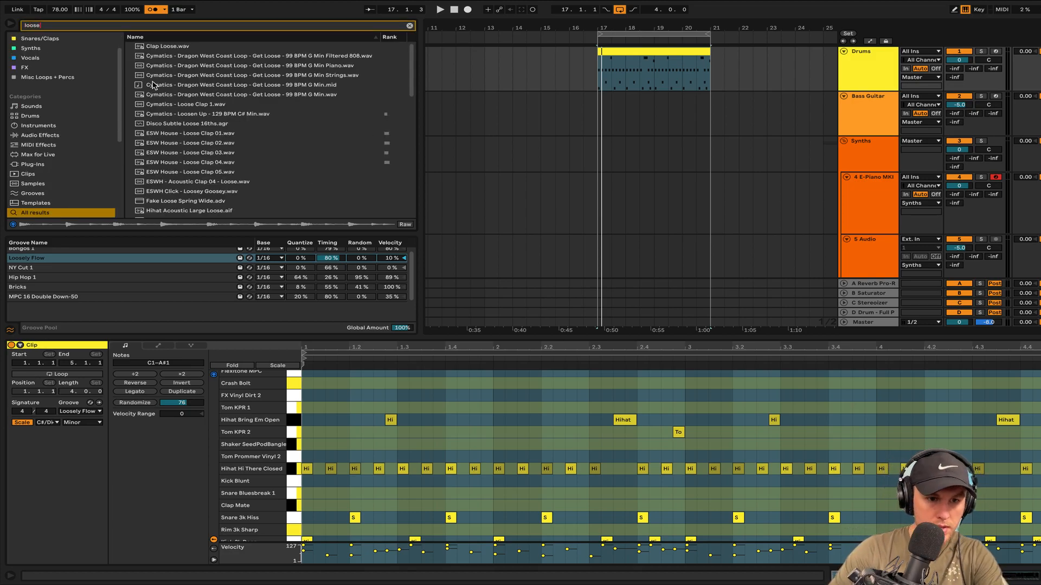
text(ly)
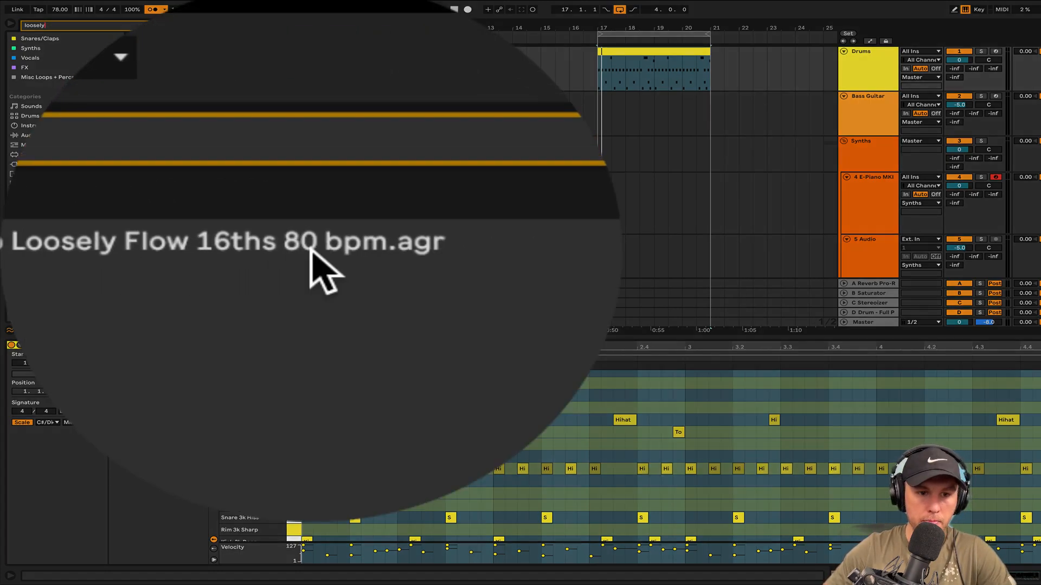
click(231, 47)
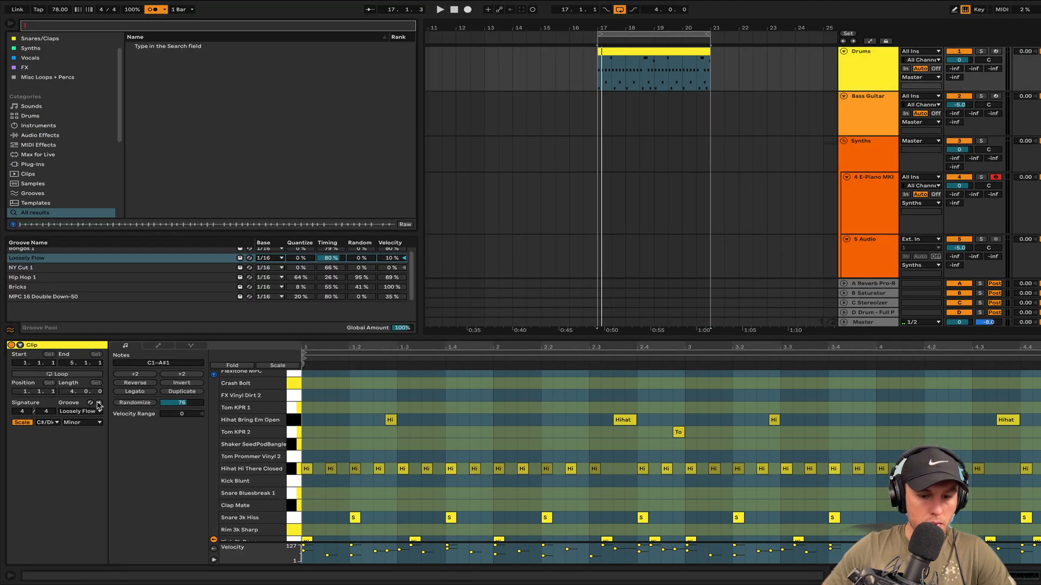
Step: Commit the Loosely Flow groove to the drum clip's notes and play the result
click(98, 404)
key(space)
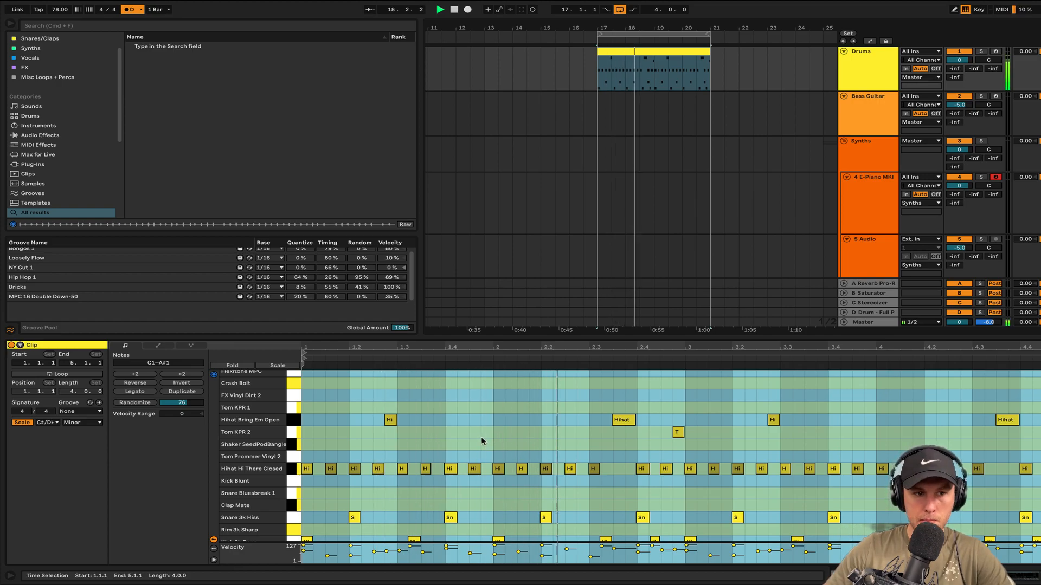
Step: Set the project tempo to 83 BPM and audition the beat with the metronome off
click(60, 10)
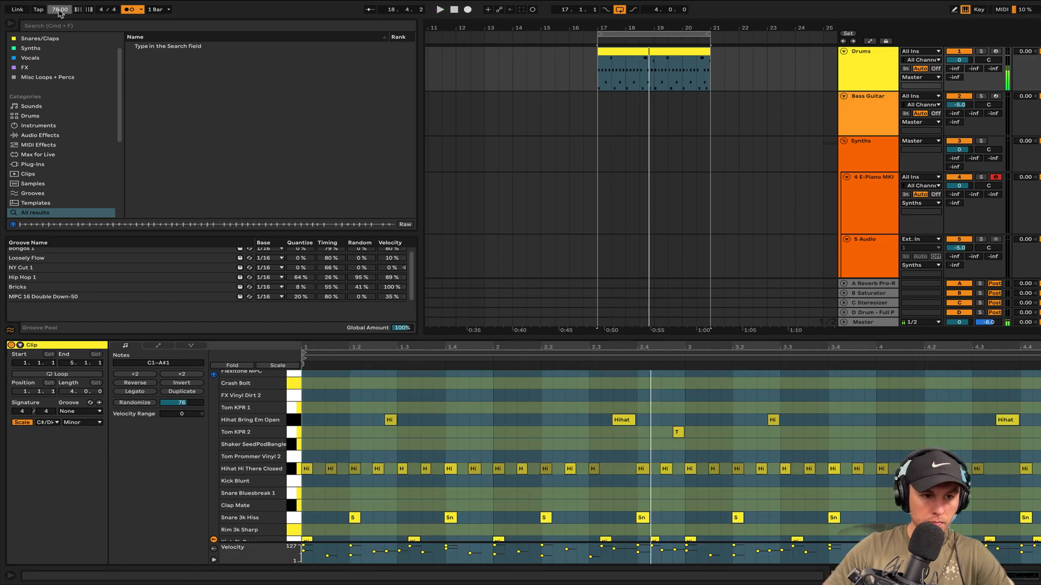
key(Up)
key(Up)
key(Up)
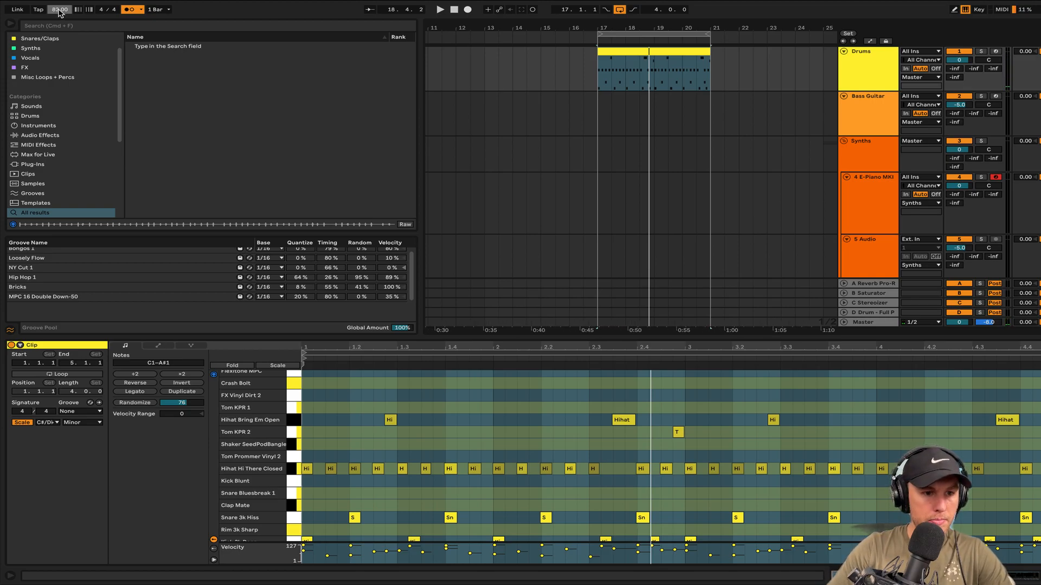
key(space)
click(132, 10)
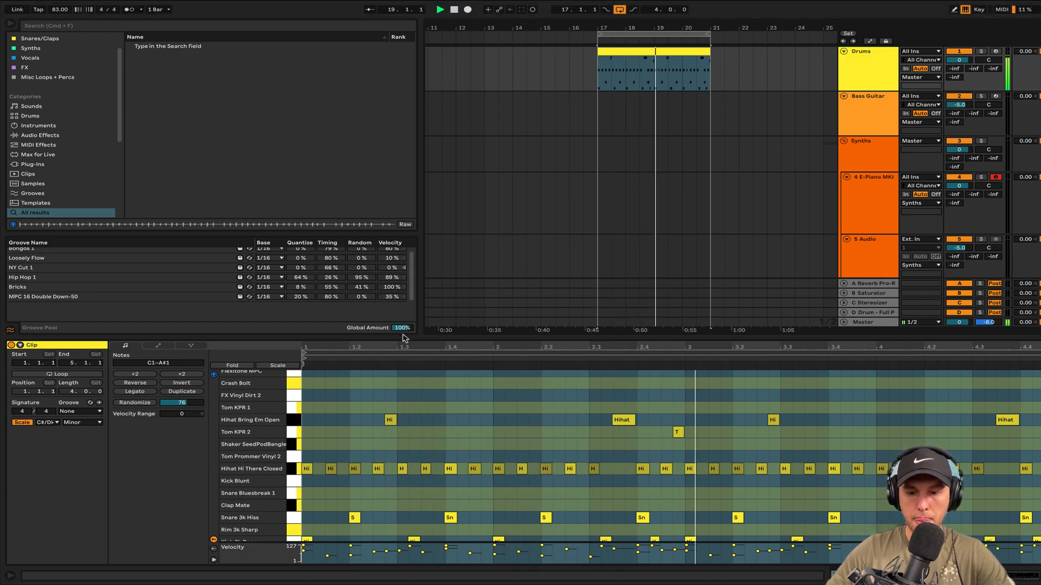
Step: Open the Drums track's devices, setting Vinyl Distortion's crackle volume to 0.14 and pinch frequency to 1.94 kHz
click(857, 64)
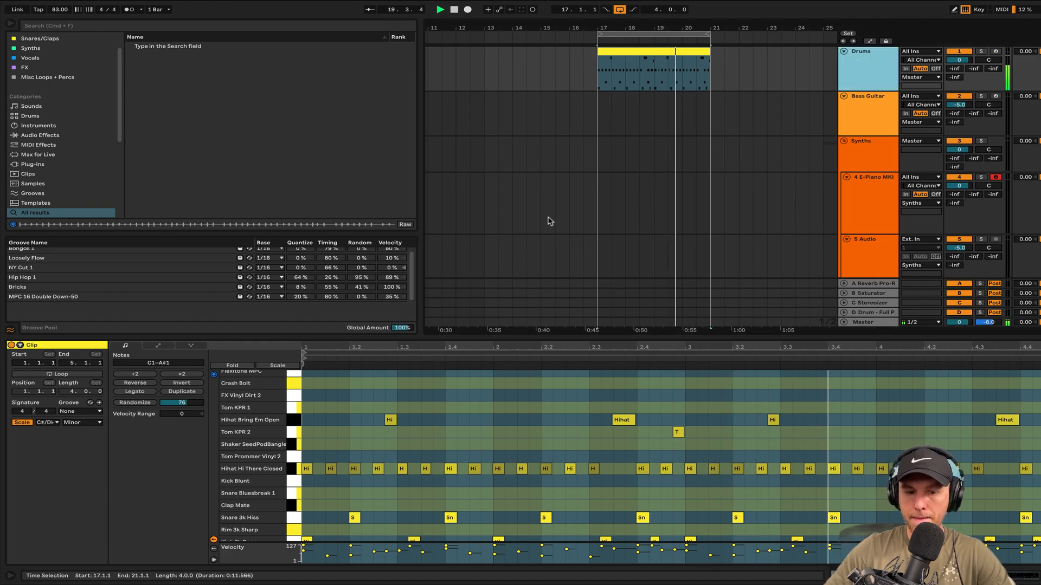
click(848, 77)
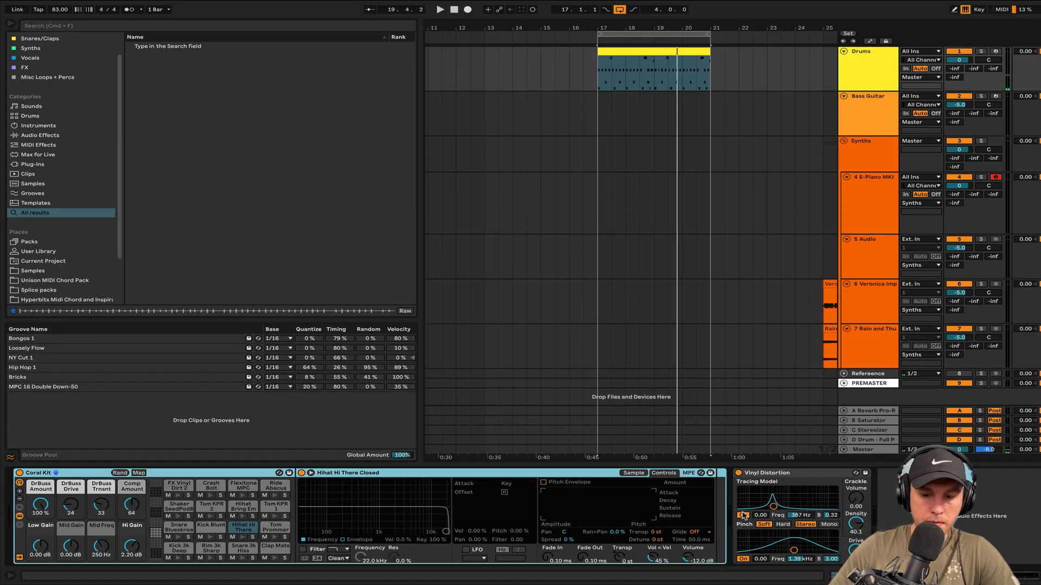
click(797, 475)
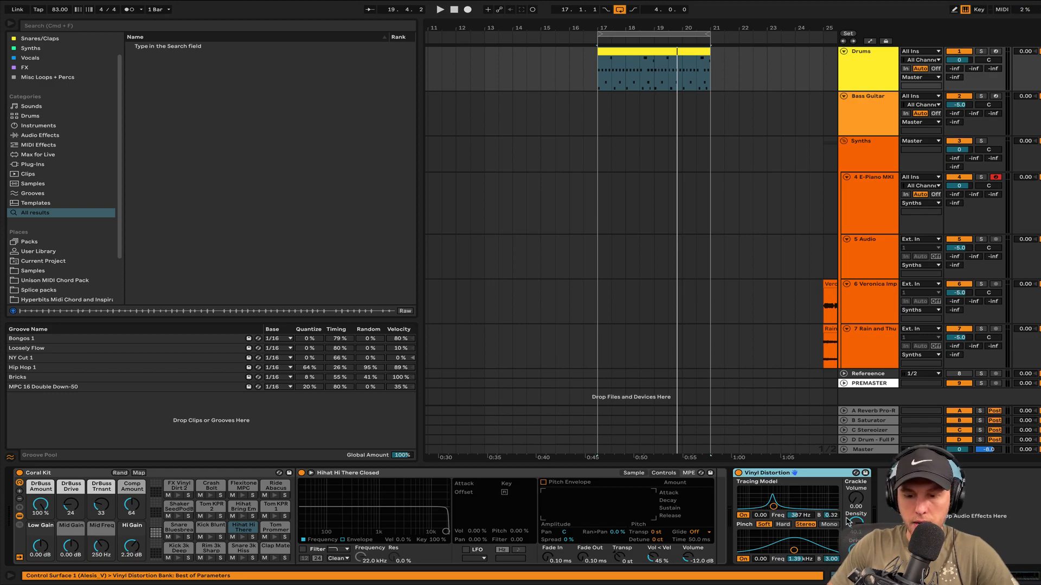
drag(856, 498, 856, 492)
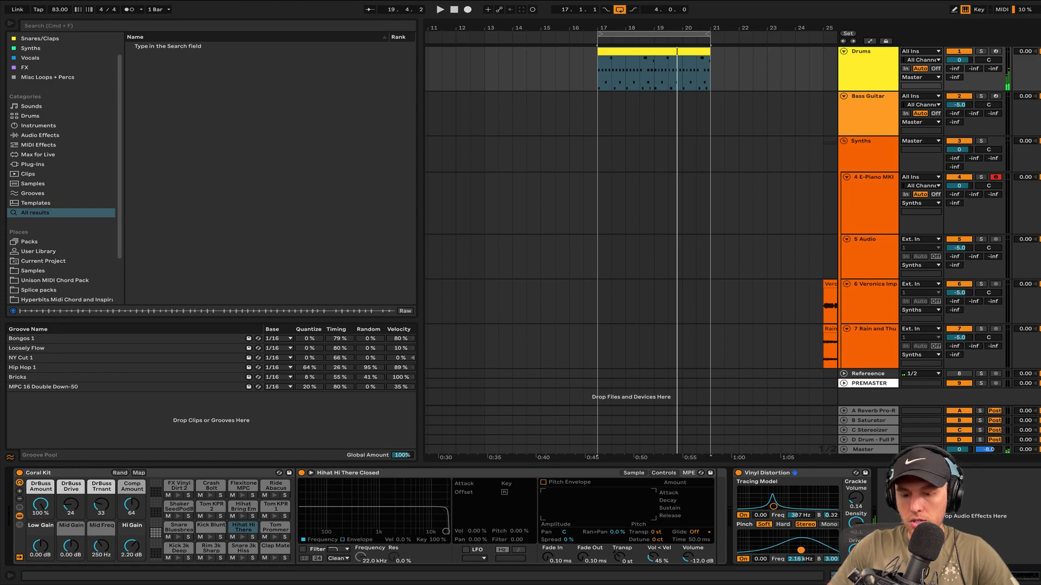
key(space)
drag(808, 560, 808, 566)
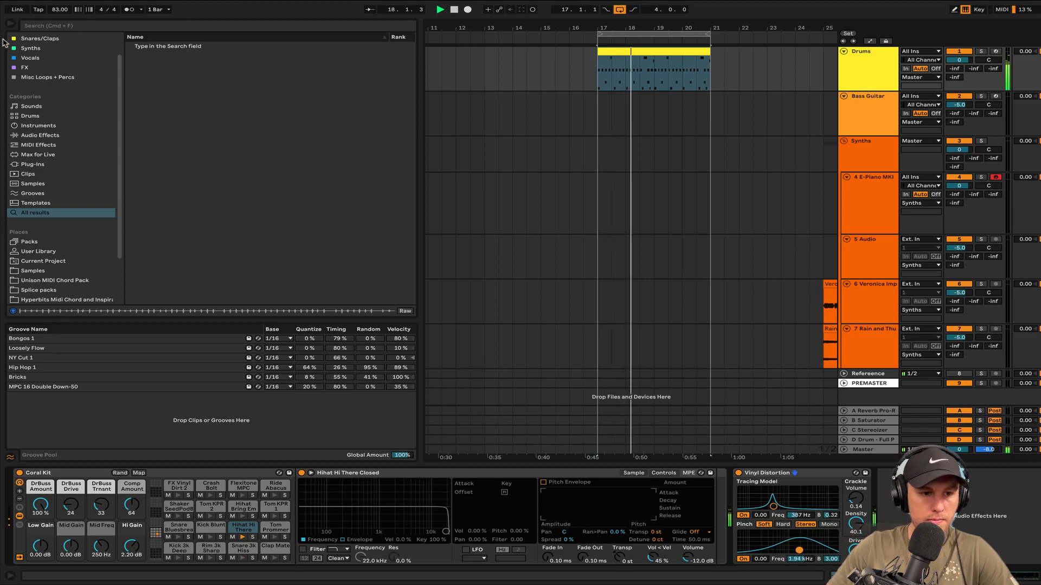
Step: Add an EQ Eight audio effect after Vinyl Distortion on the Drums track
click(54, 137)
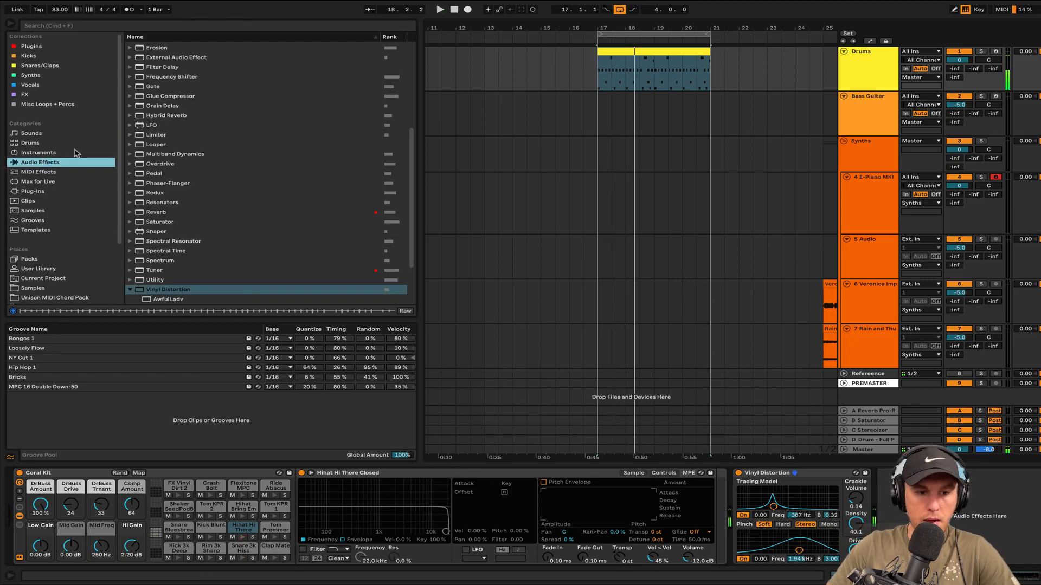
scroll(168, 130, up, 5)
double_click(162, 155)
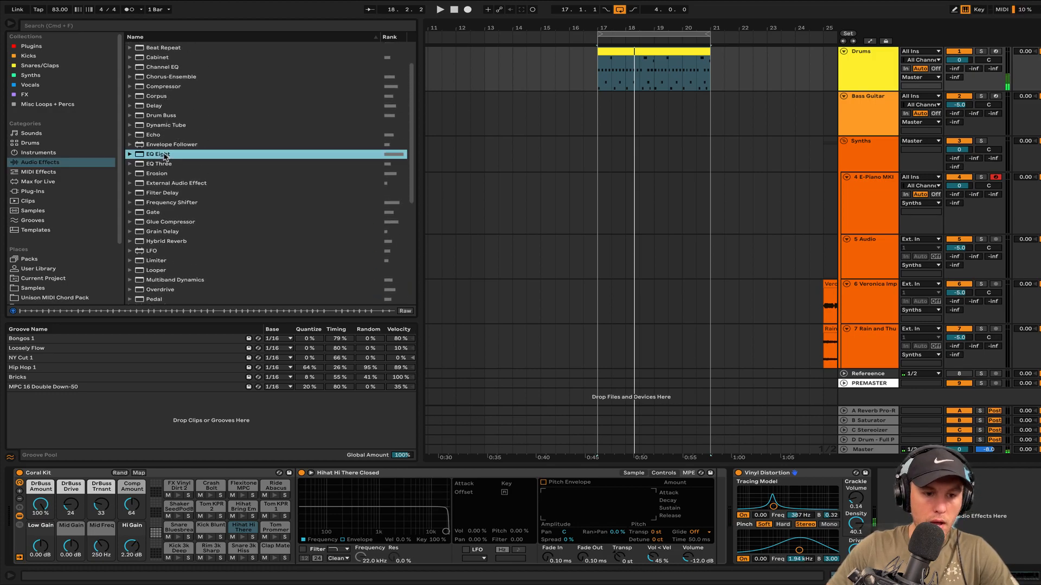
Step: Enable EQ Eight's band 8 as a high cut at 6.81 kHz and audition the drums
click(1012, 559)
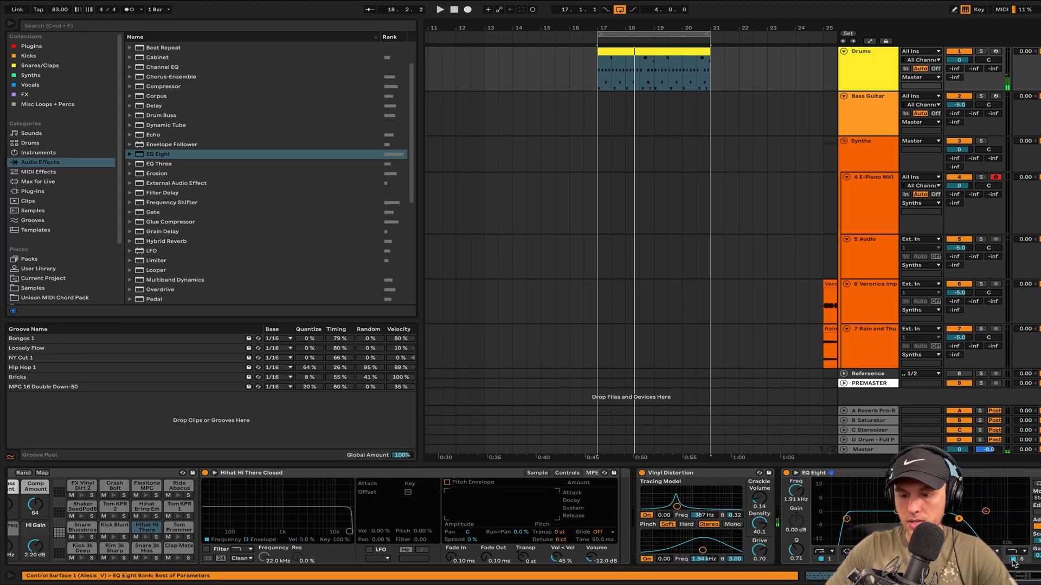
drag(958, 520, 991, 520)
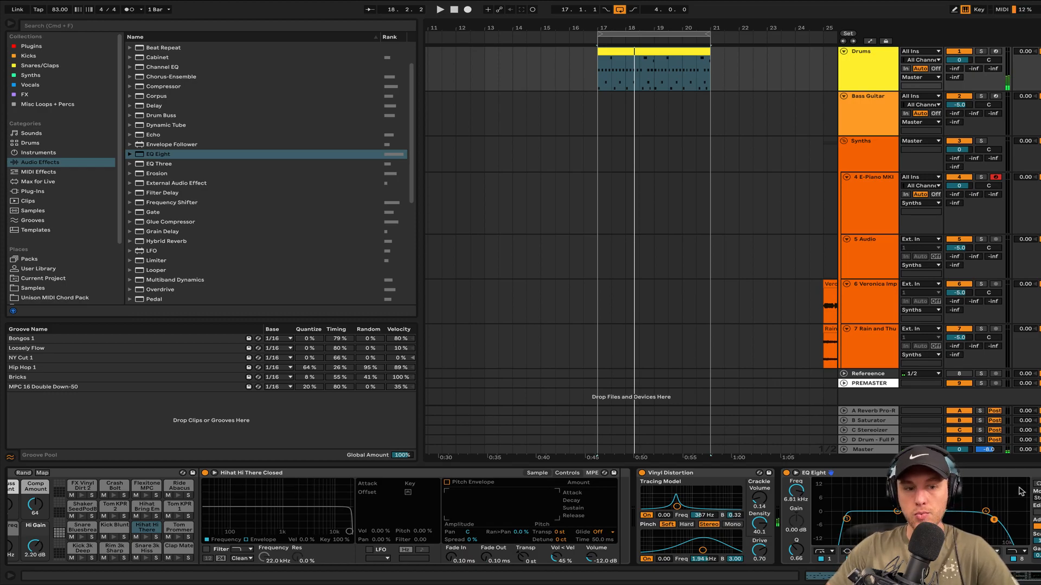
key(space)
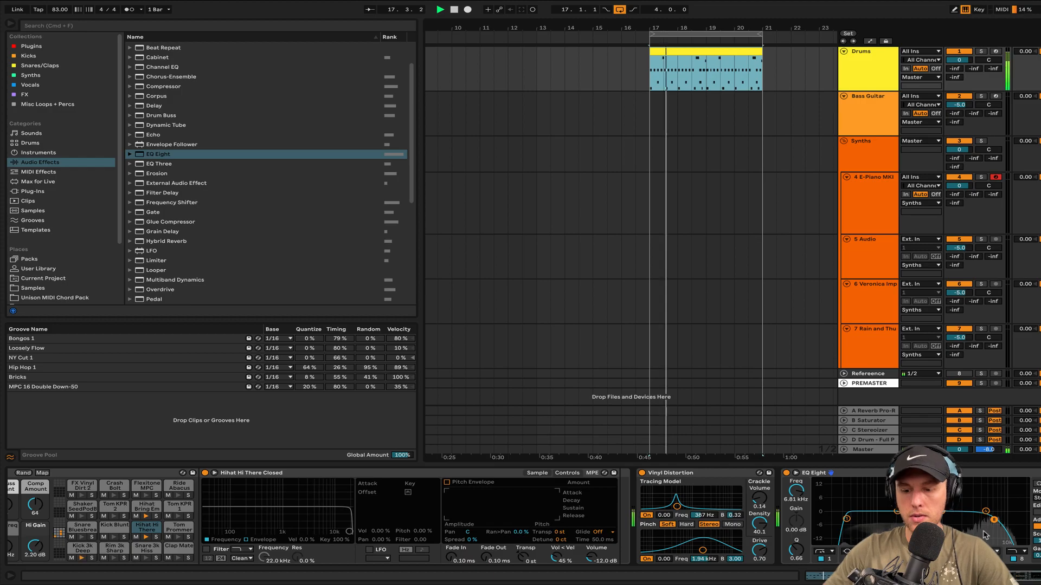
Step: Lower EQ Eight's high cut to 4.35 kHz, move band 1 to 44.5 Hz and change band 1's filter type
drag(994, 520, 982, 520)
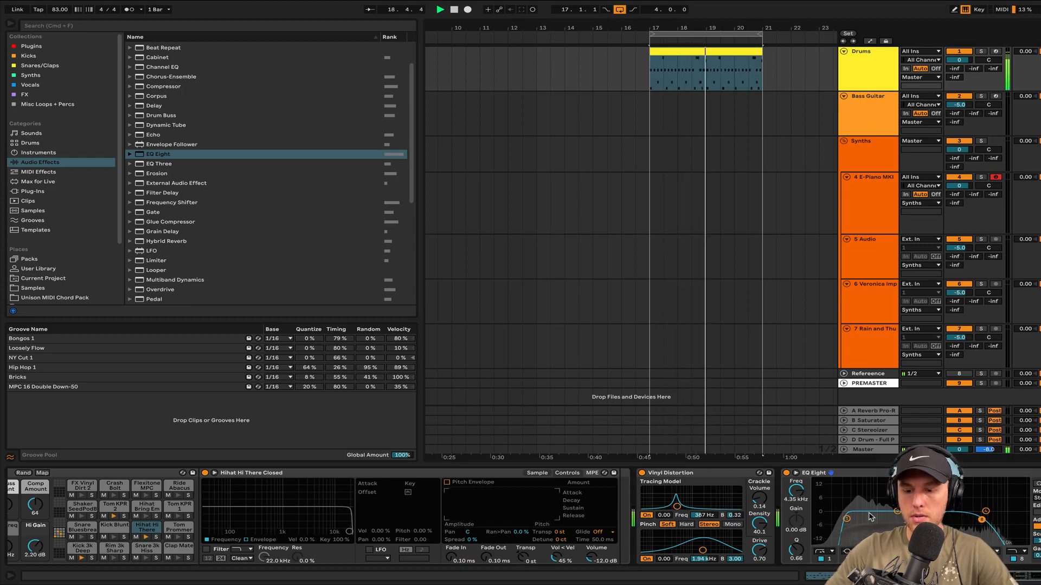
click(848, 519)
drag(849, 519, 856, 521)
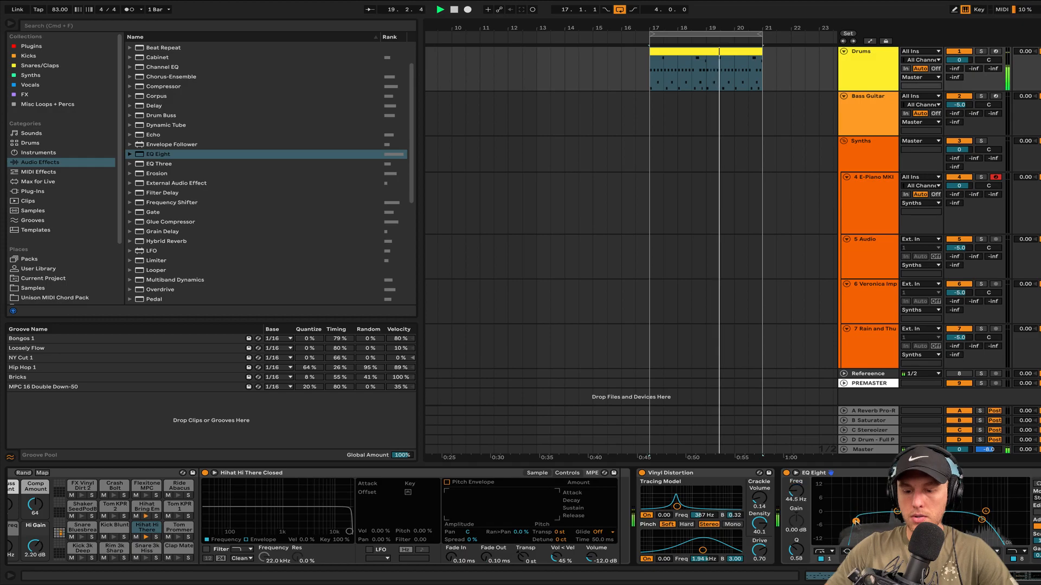
click(825, 551)
click(824, 500)
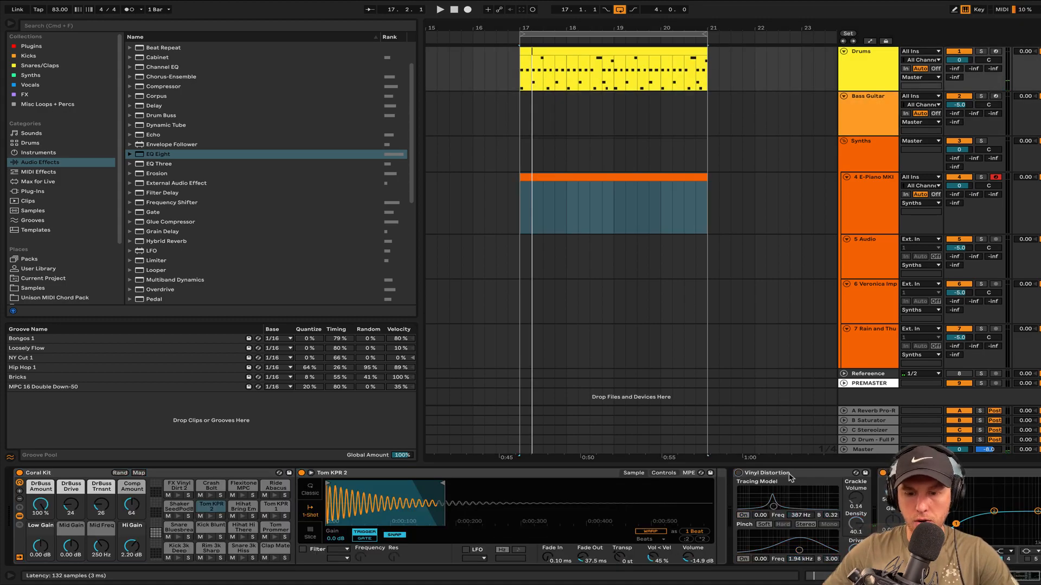
Step: Open the empty four-bar E-Piano MKI clip in the piano roll and enlarge the note editor
double_click(542, 174)
drag(431, 344, 431, 306)
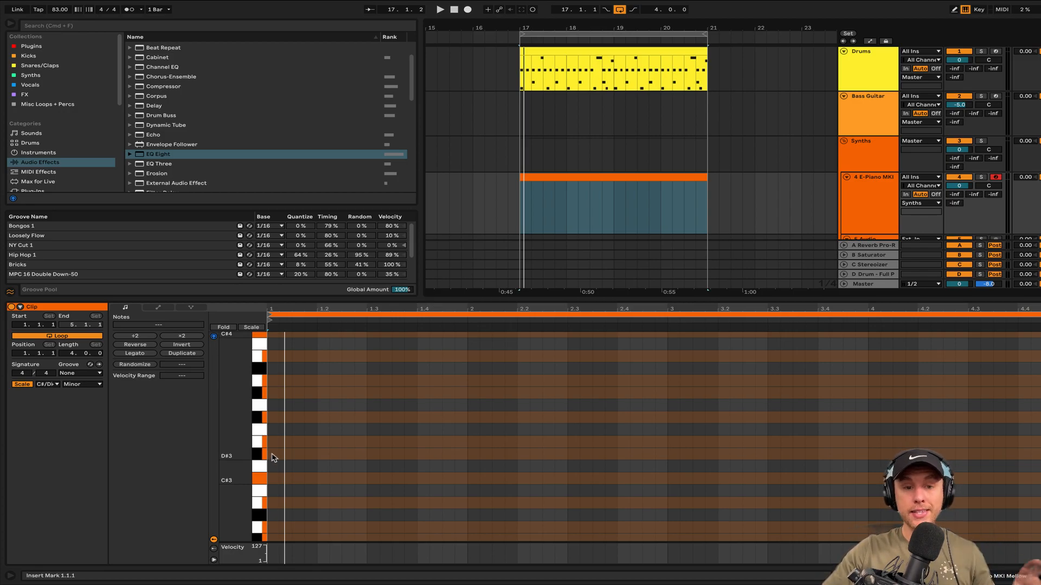
scroll(272, 458, down, 1)
scroll(272, 458, up, 2)
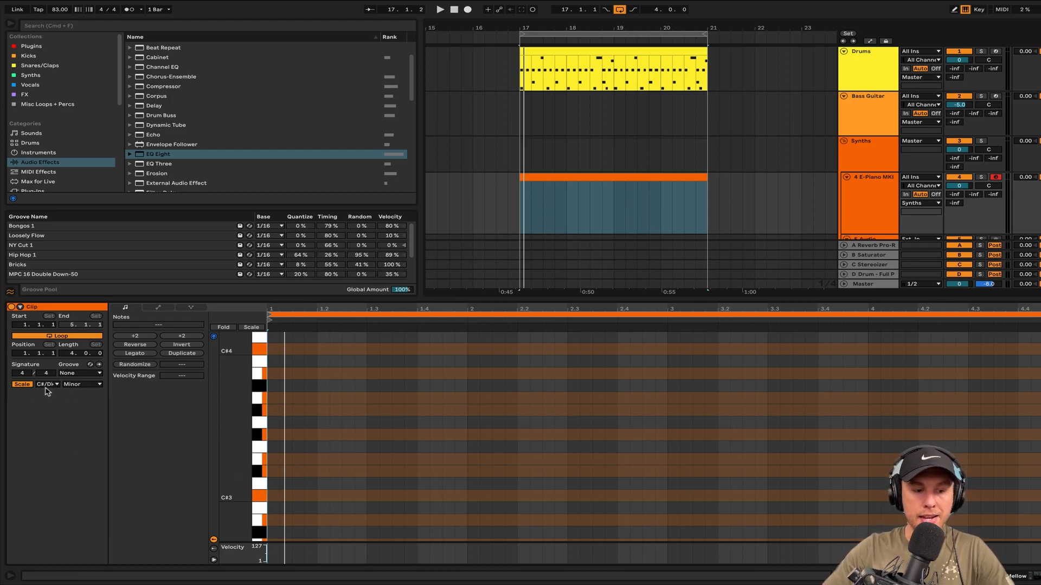
Step: Inspect the audio clip on track 6 at bar 25
scroll(667, 193, down, 5)
scroll(667, 193, right, 5)
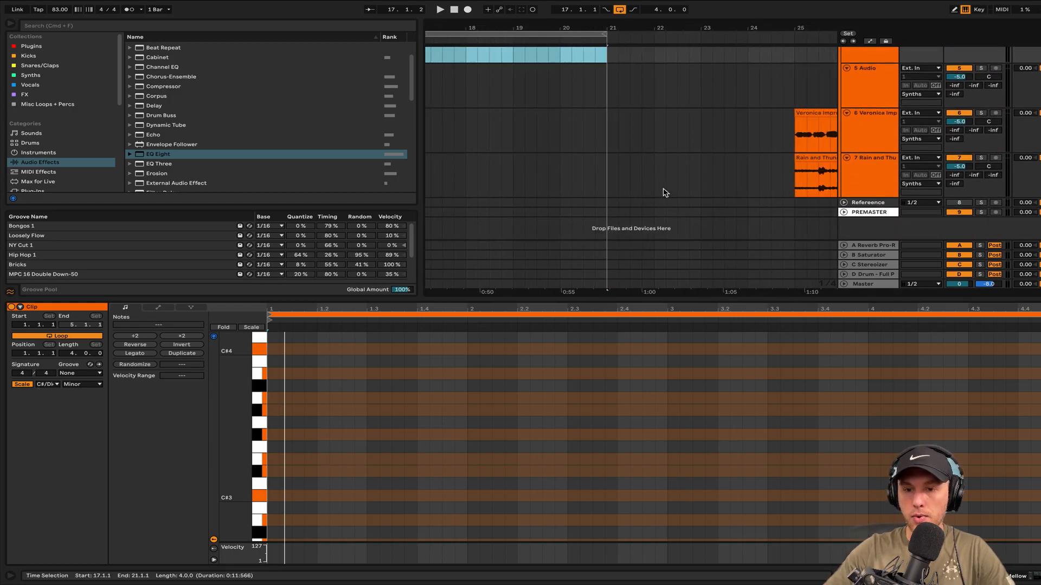
click(787, 122)
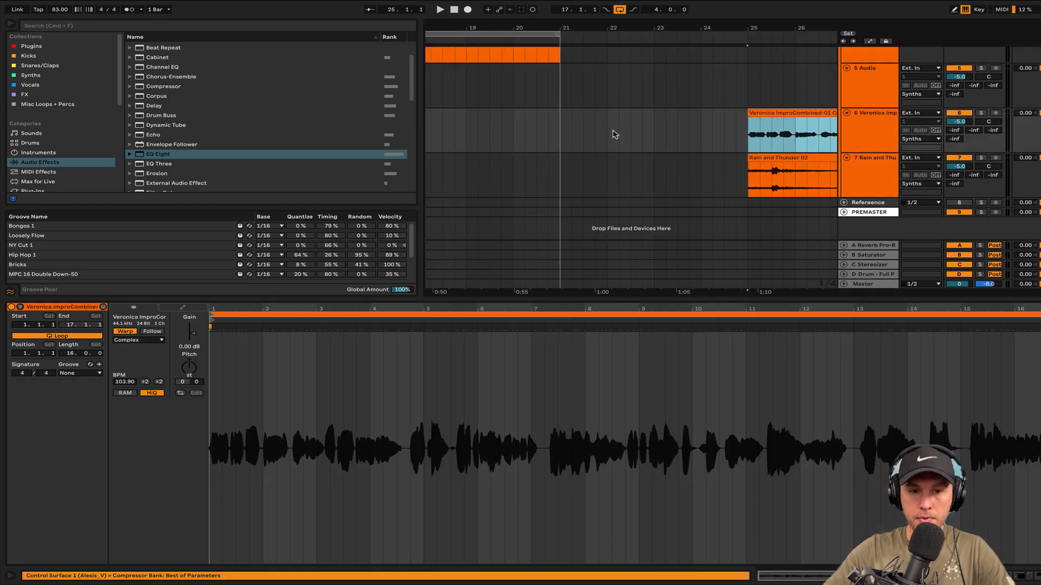
scroll(642, 138, up, 5)
scroll(643, 139, left, 3)
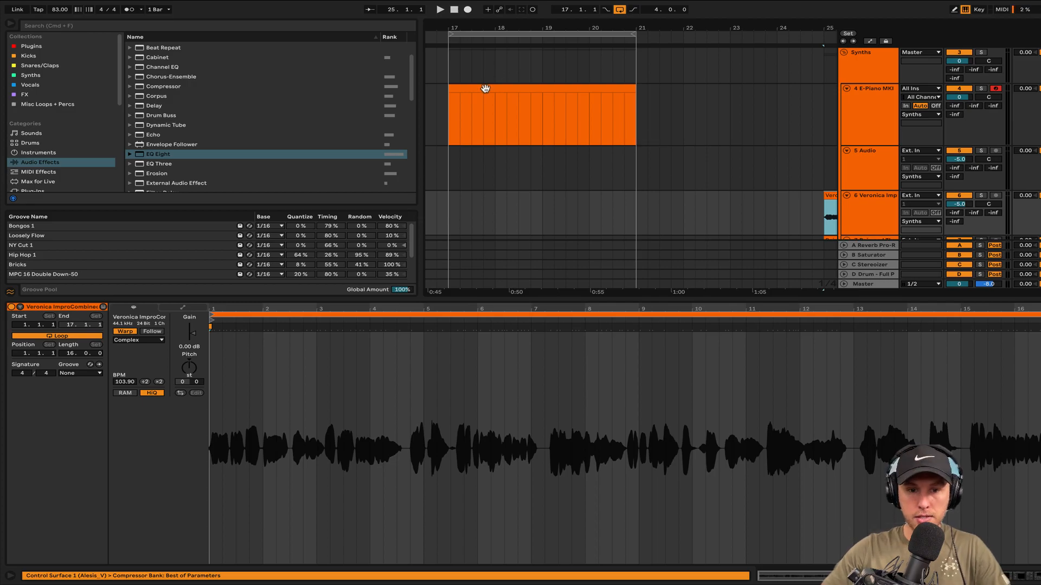
Step: Build an F#3, A3 and C#4 chord from 1.1.1 to 1.4.1 in the E-Piano MKI clip and audition it
click(485, 88)
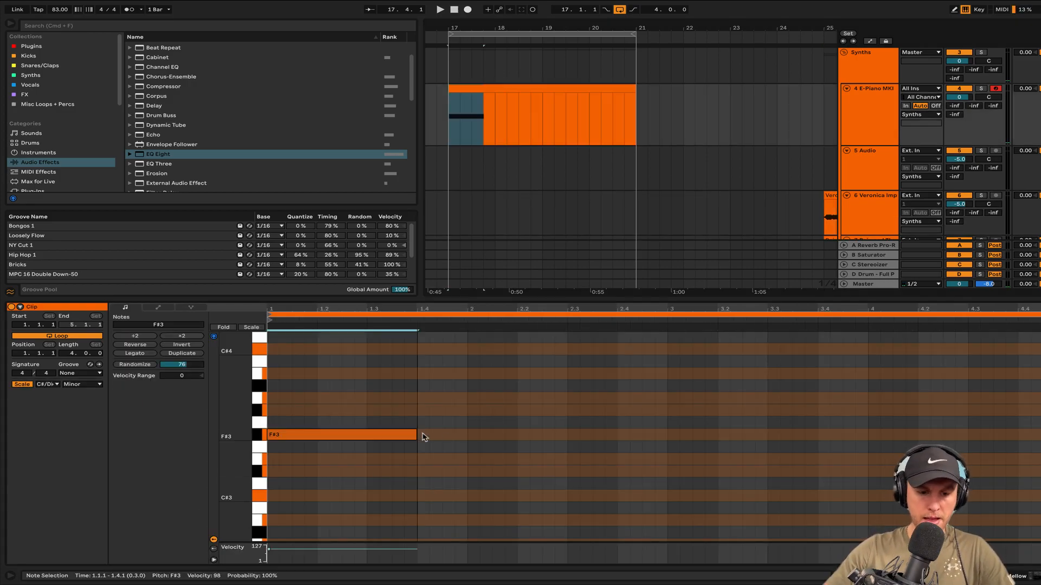
drag(353, 435, 329, 398)
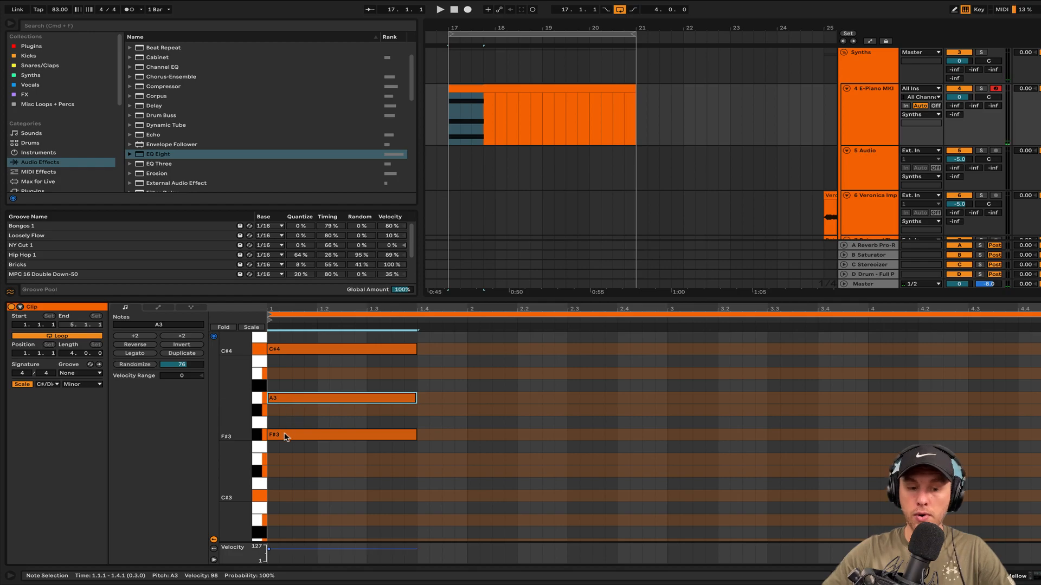
key(space)
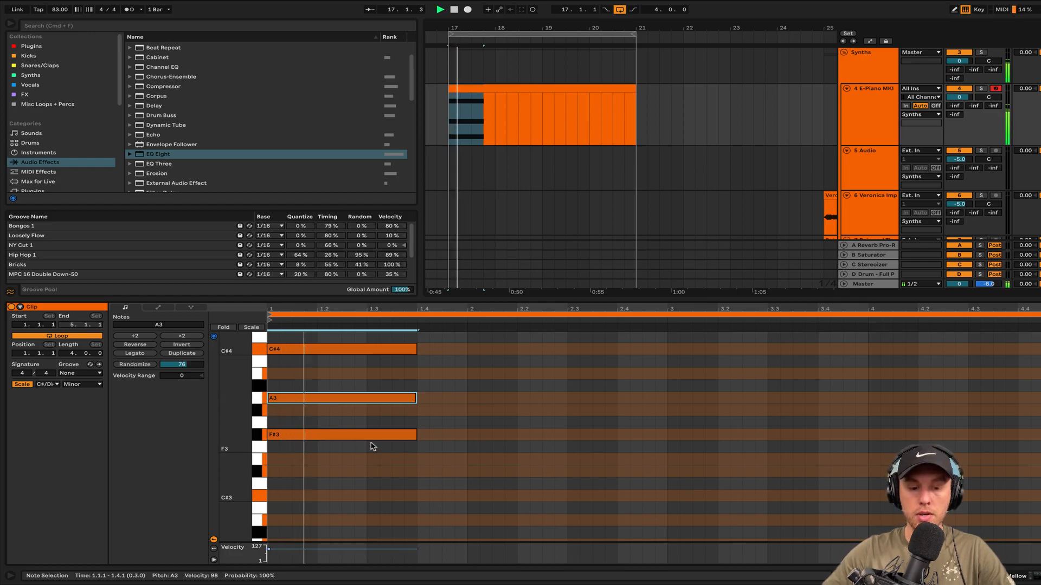
scroll(424, 499, up, 2)
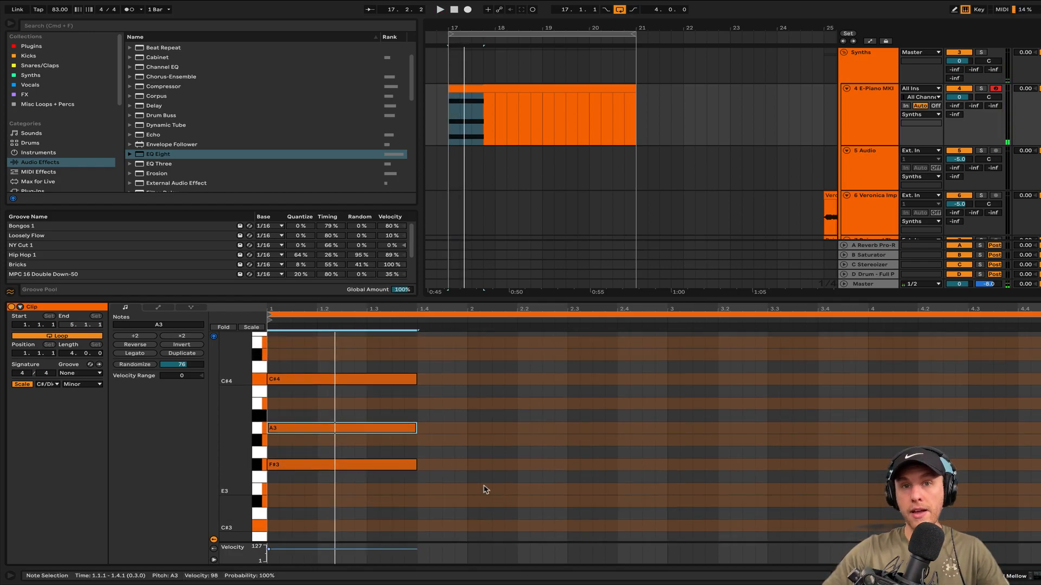
key(space)
Step: Copy the F#3 note to E3, raise the copy an octave to E4, and audition the four-note chord
drag(349, 467, 286, 488)
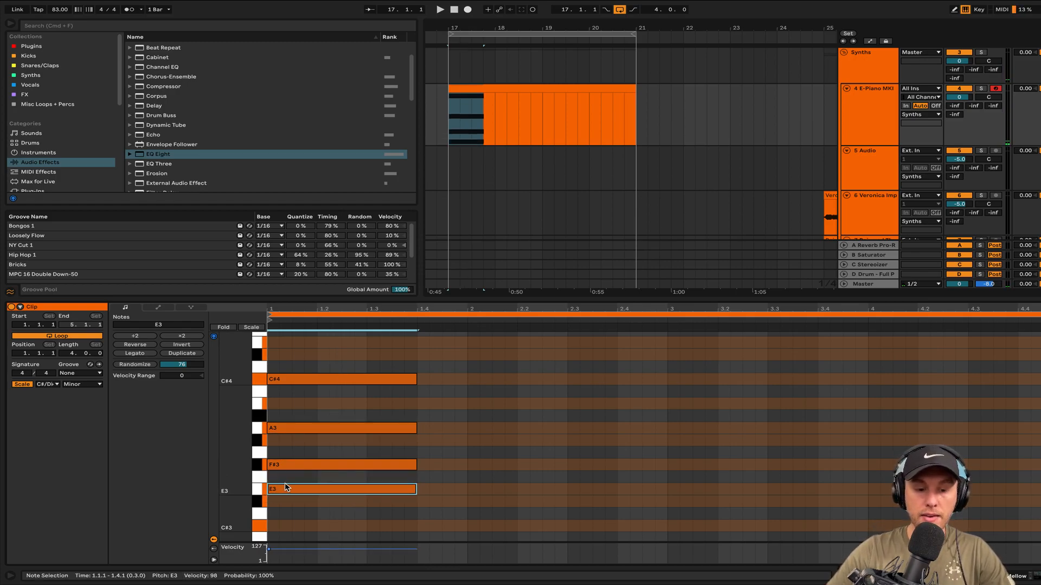
key(Down)
key(Up)
key(Up)
key(Up)
key(Down)
key(Down)
key(shift+Up)
key(space)
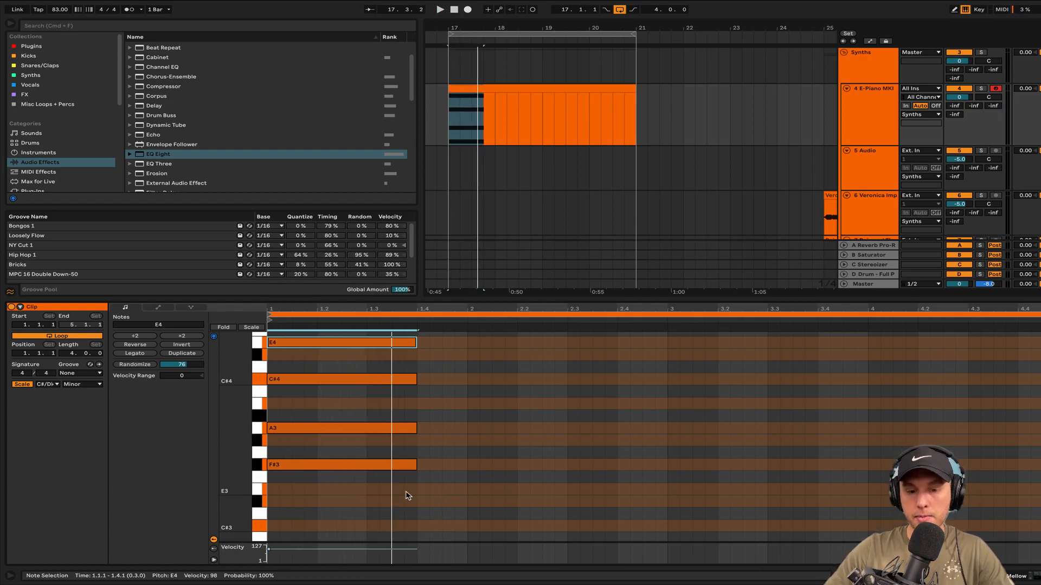
Step: Duplicate the chord to 1.4.1, transpose the copy up two semitones to G#3, B3, D#4 and F#4, and audition it
click(422, 450)
key(super+a)
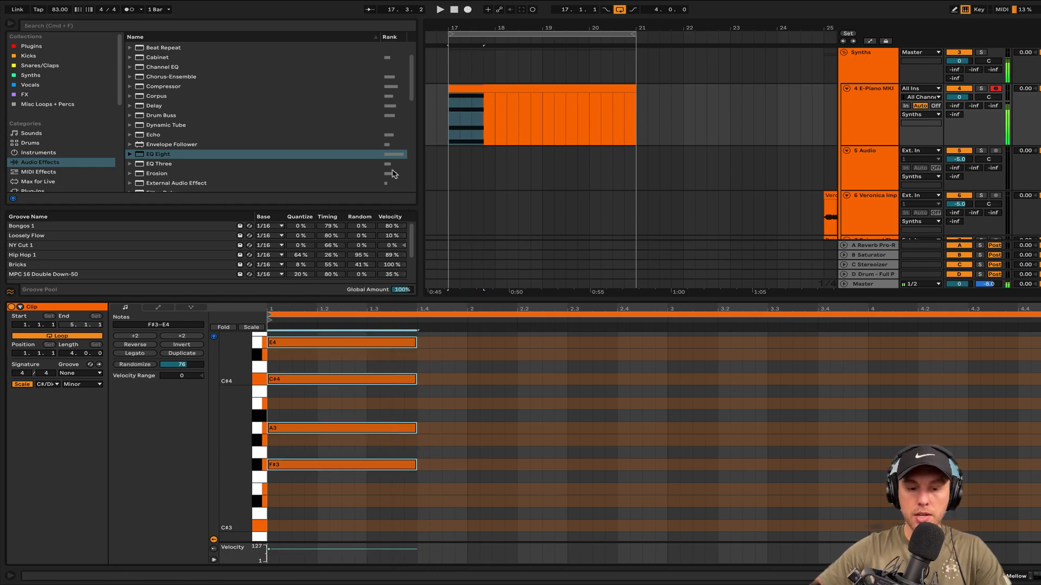
key(super+d)
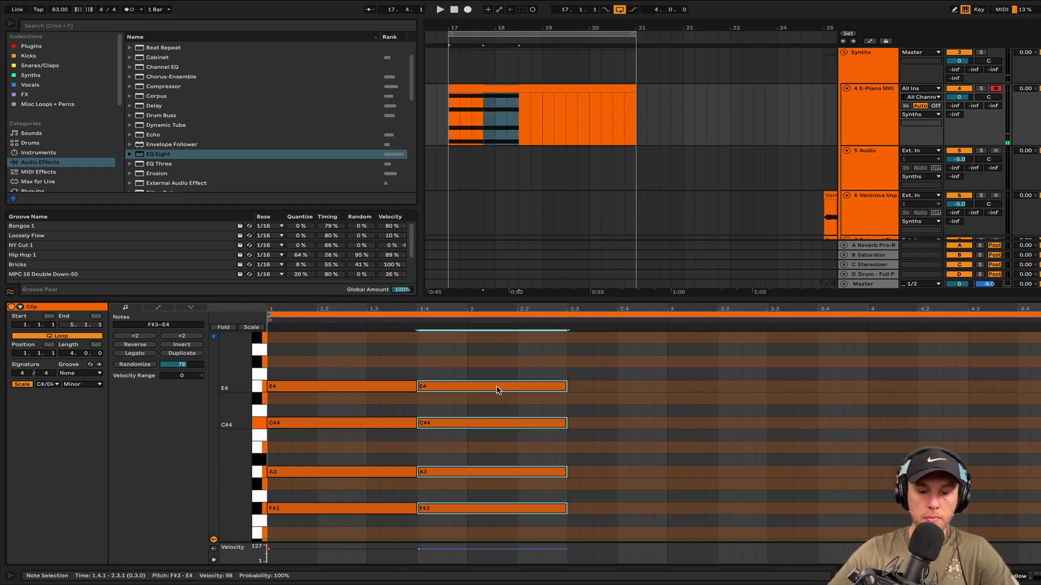
key(Up)
key(Up)
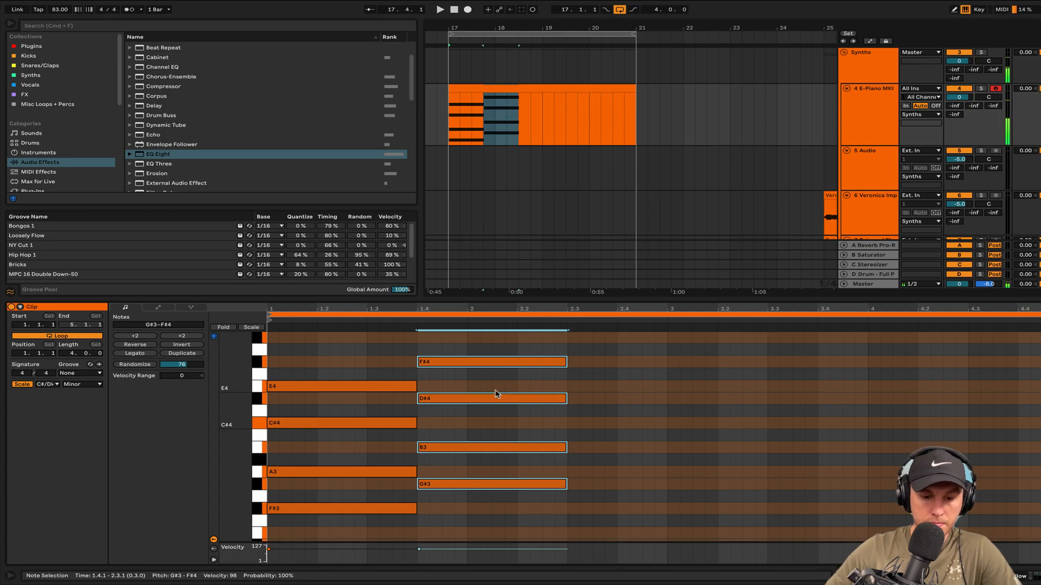
click(458, 429)
key(space)
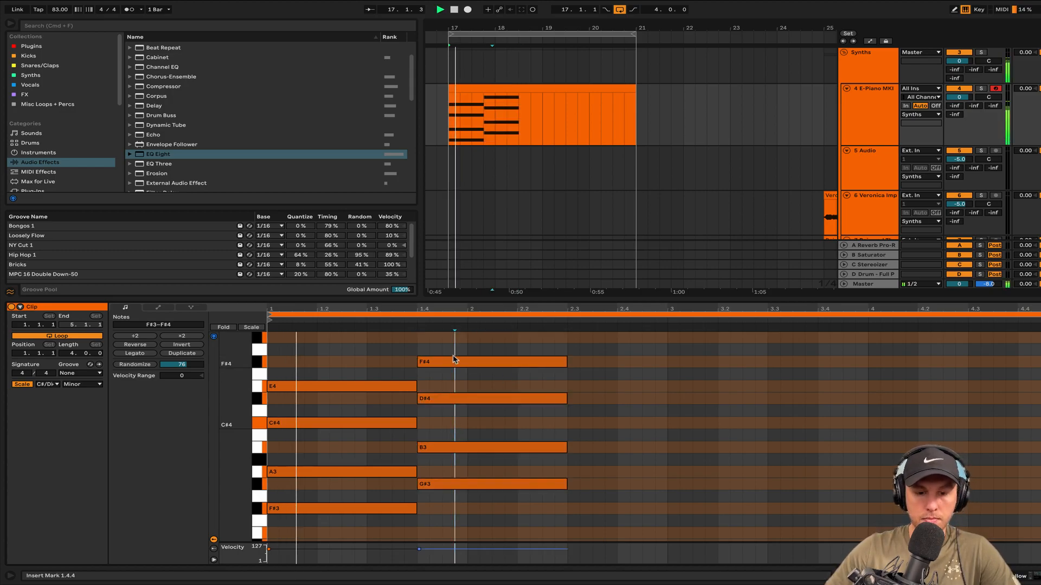
scroll(486, 342, down, 1)
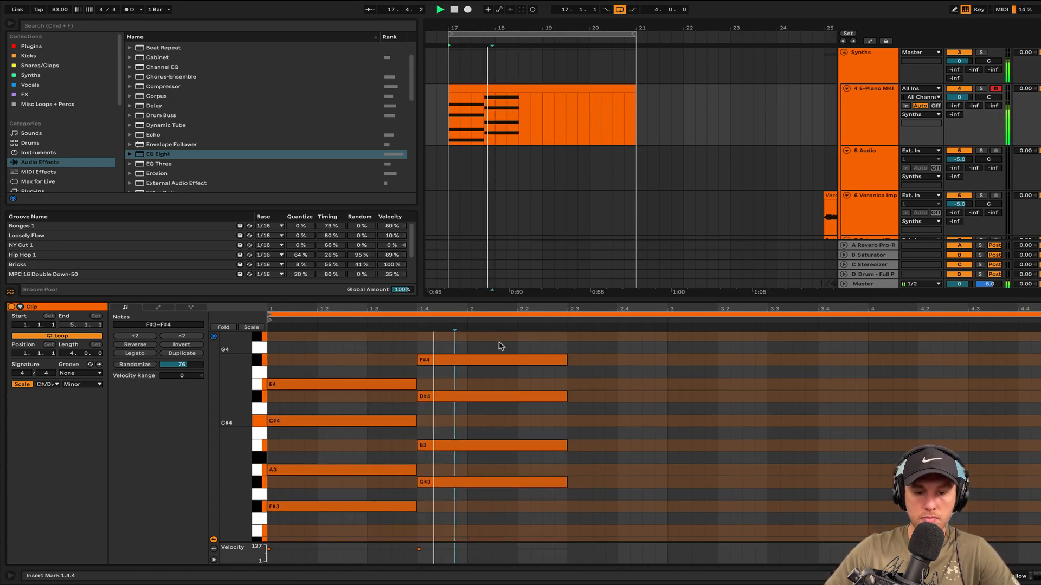
Step: Shorten the second chord to one beat and build an A3, C#4, E4 and G#4 chord filling bar 2
drag(495, 344, 503, 482)
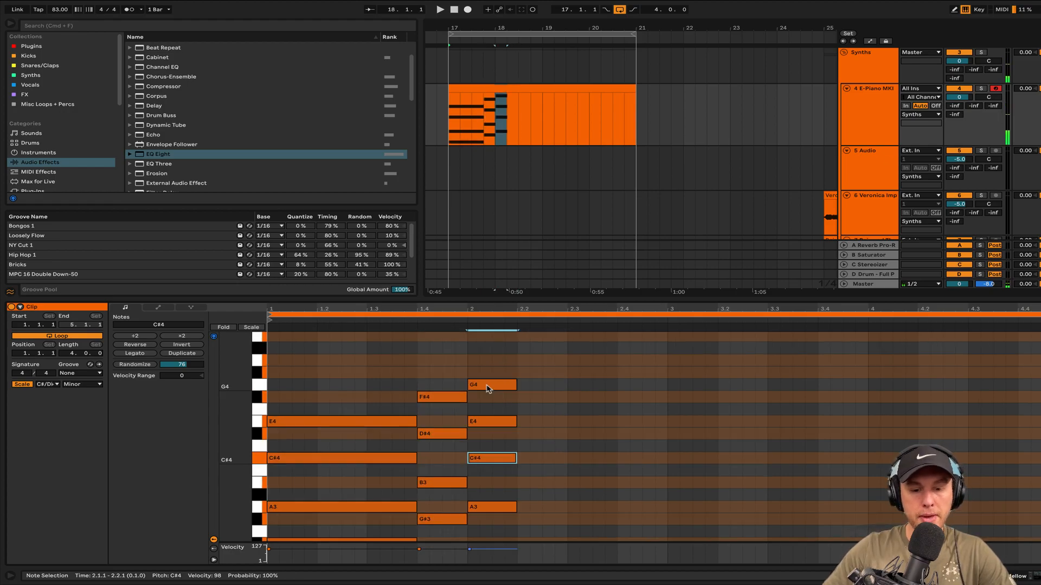
click(493, 387)
drag(496, 389, 490, 518)
key(space)
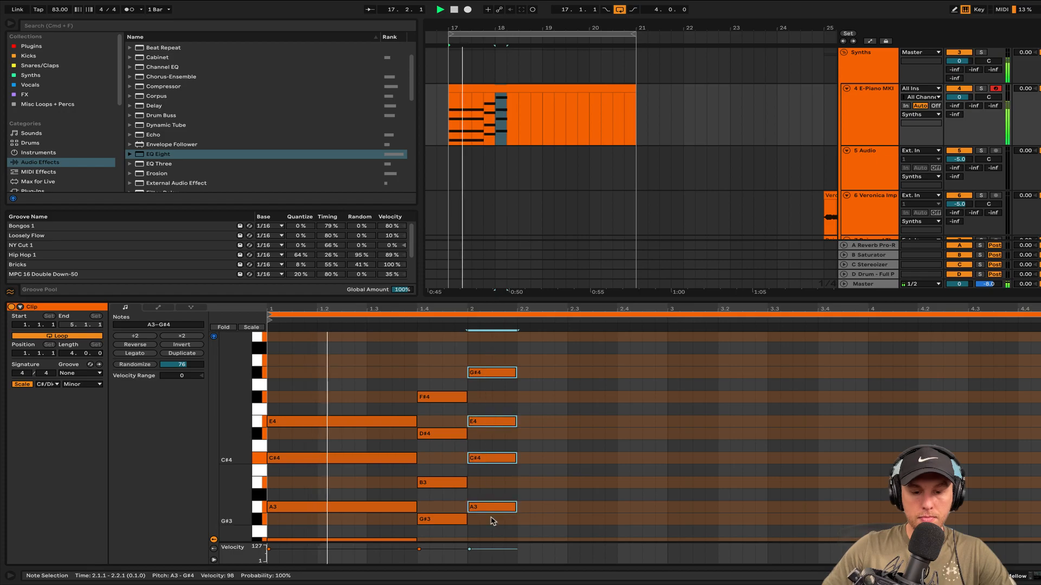
drag(516, 373, 667, 373)
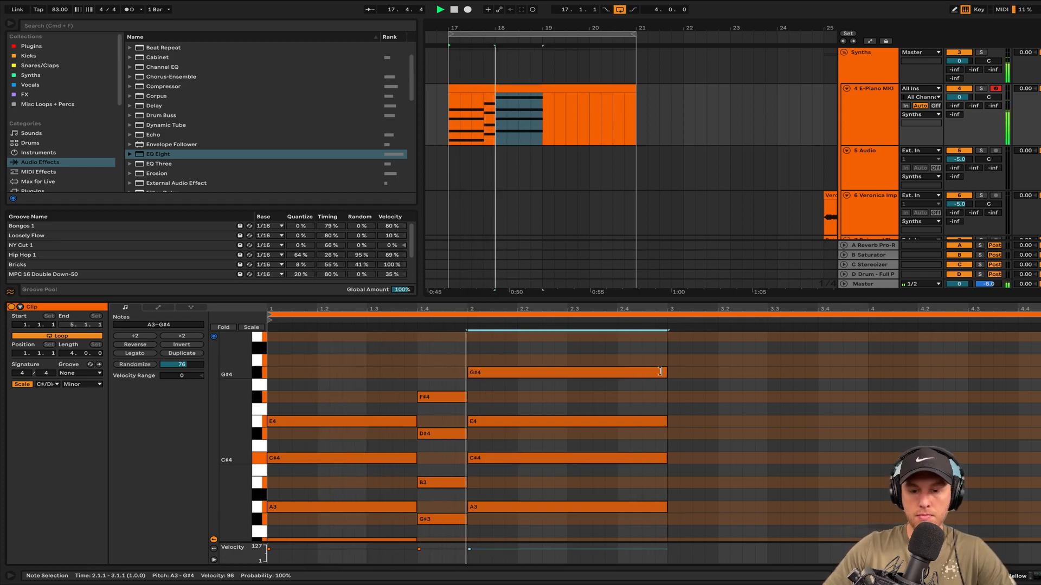
Step: Duplicate the two-bar progression into bars 3 and 4, then transpose the final chord down five semitones to E3, G#3, B3 and D#4
click(576, 361)
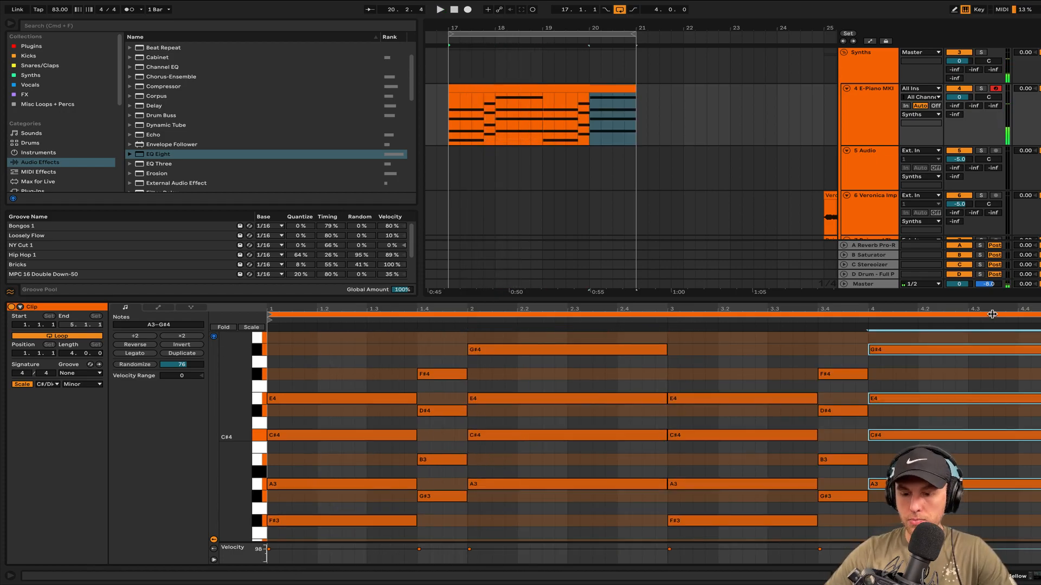
key(Down)
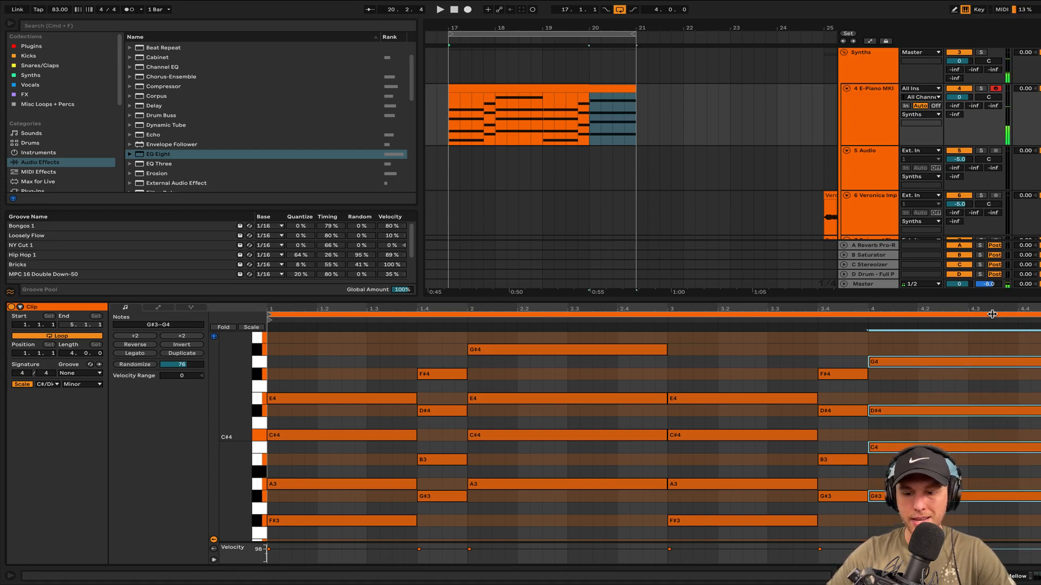
key(Down)
key(Down)
key(Down)
key(Down)
key(space)
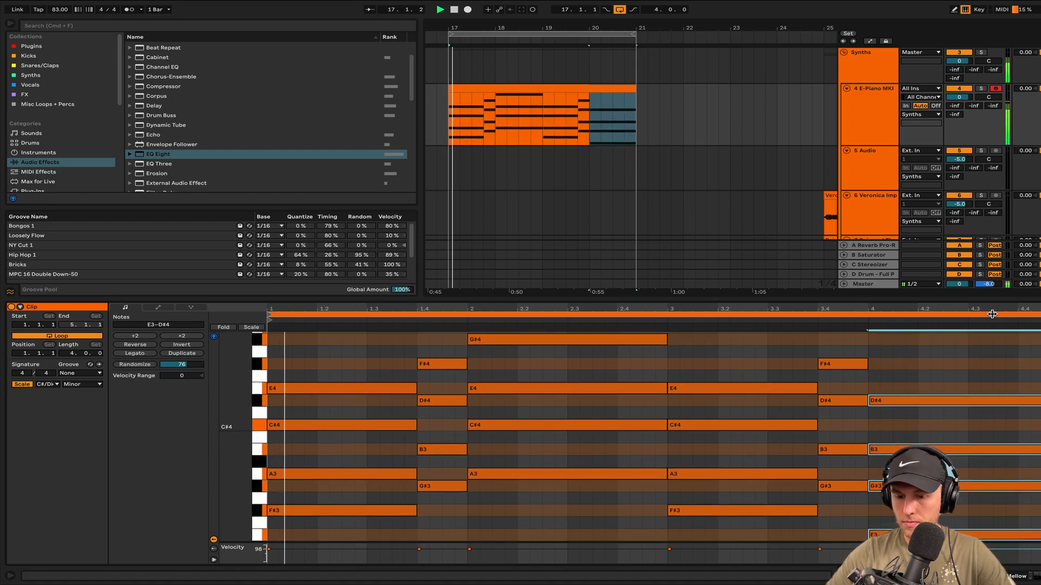
Step: Audition the progression and select the four notes of the bar 4 chord
scroll(998, 456, down, 1)
click(541, 495)
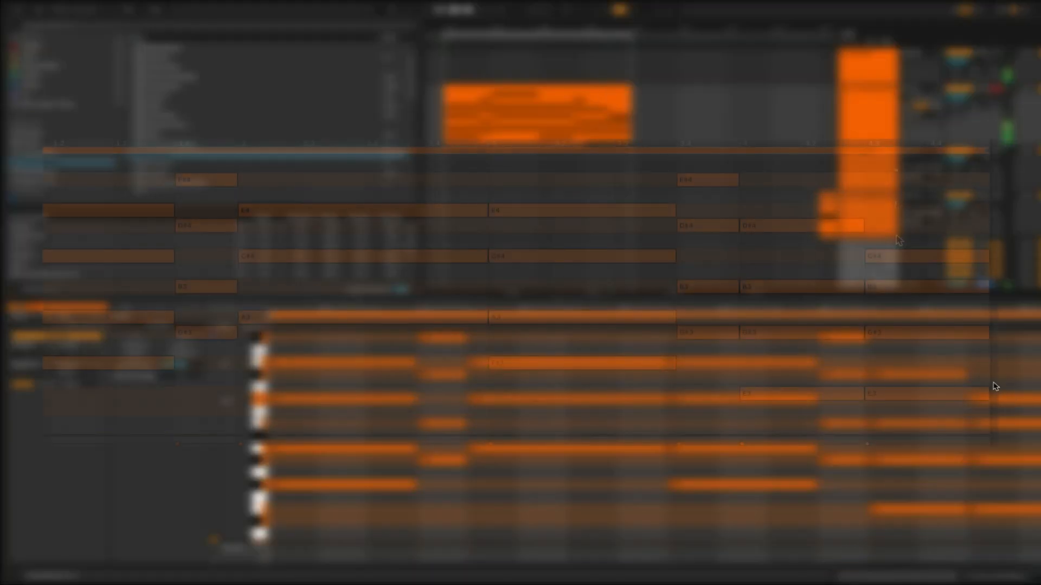
drag(806, 201, 781, 428)
click(138, 354)
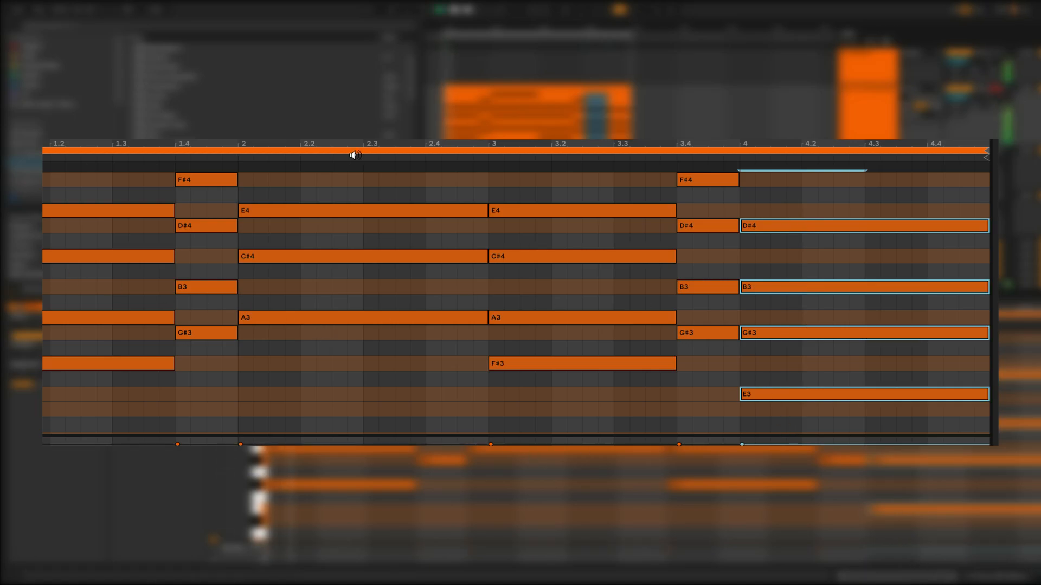
click(572, 108)
key(space)
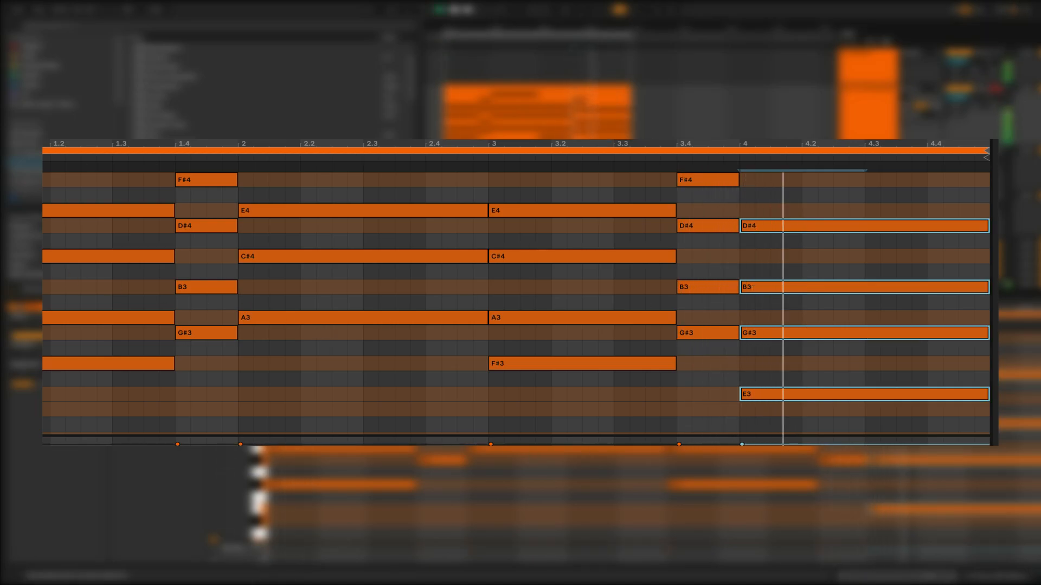
Step: Split the bar 4 chord into two two-beat chords by duplicating it to 4.3.1, and lower the second chord's D#4 to C#4
key(ctrl+z)
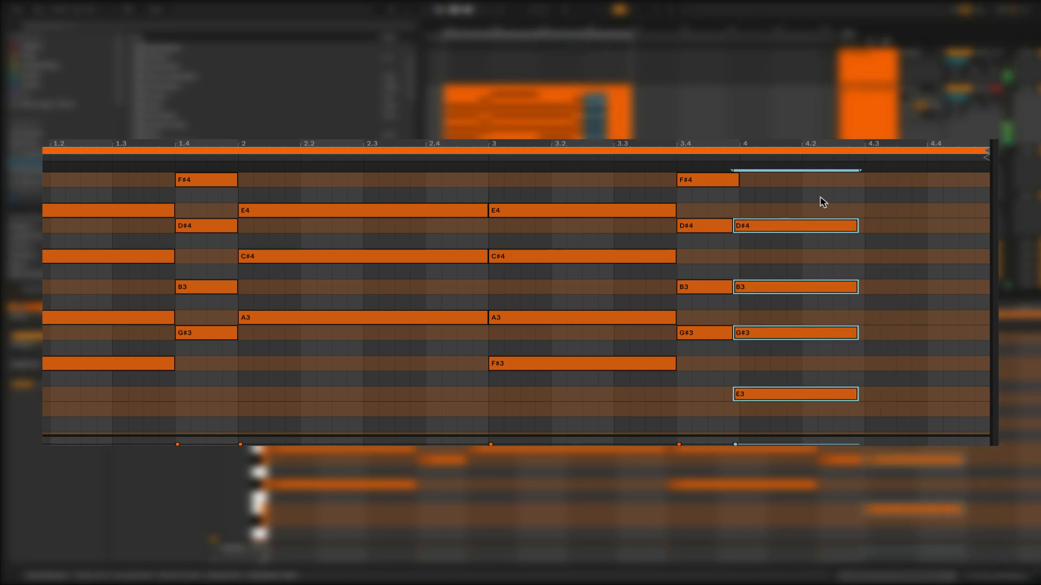
key(ctrl+d)
click(908, 224)
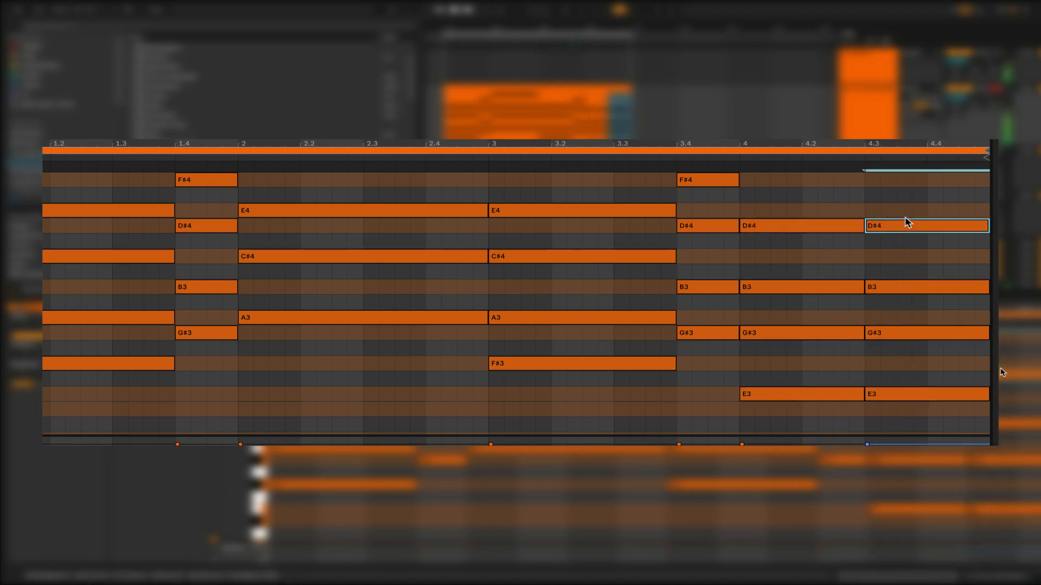
key(Down)
key(Down)
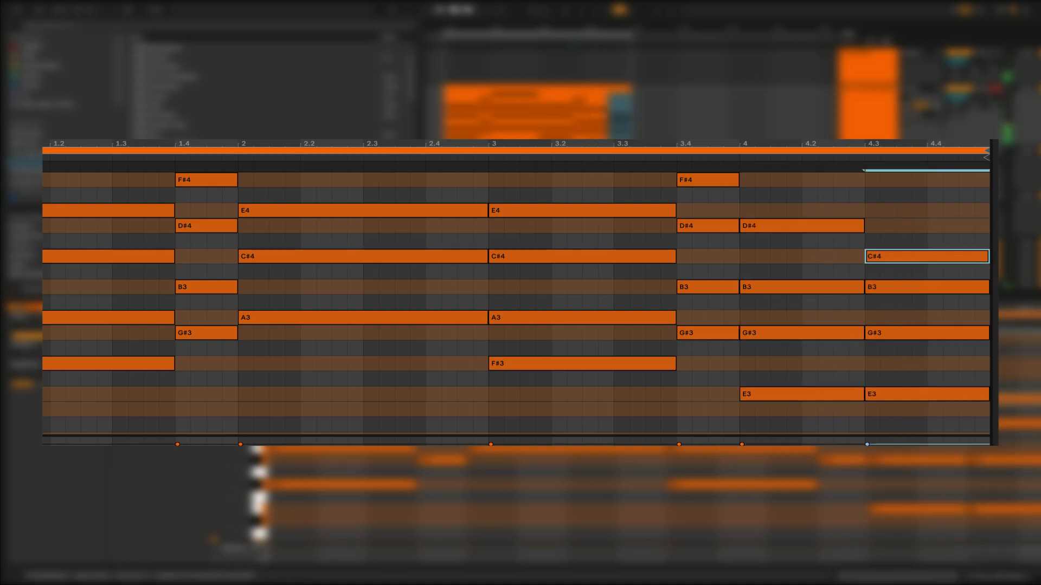
key(space)
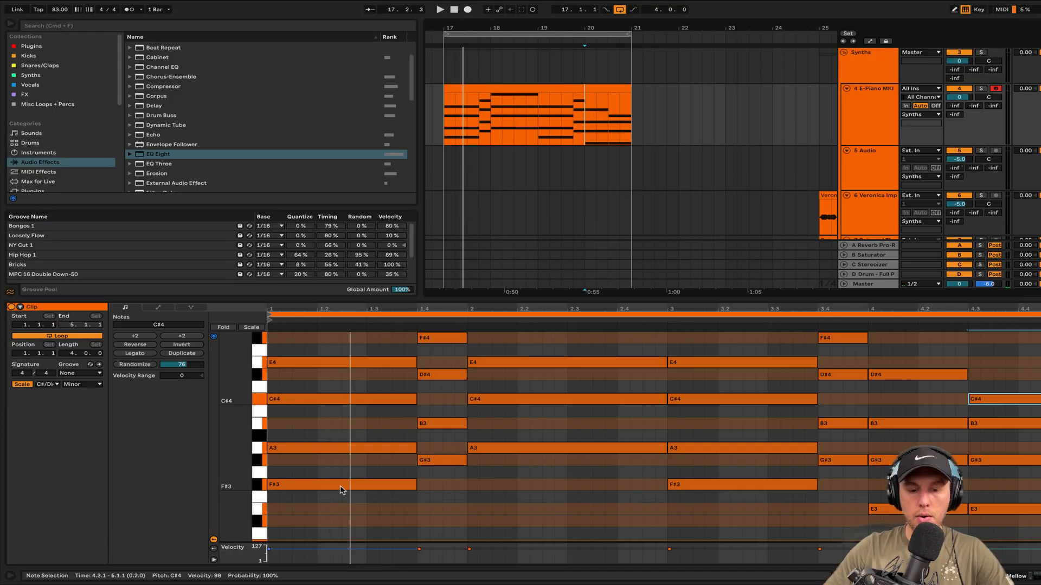
Step: Copy each chord's lowest note (F#3, G#3, A3, F#3, G#3, E3, E3) into a bass line on the Bass Guitar track over bars 17 to 20
click(341, 484)
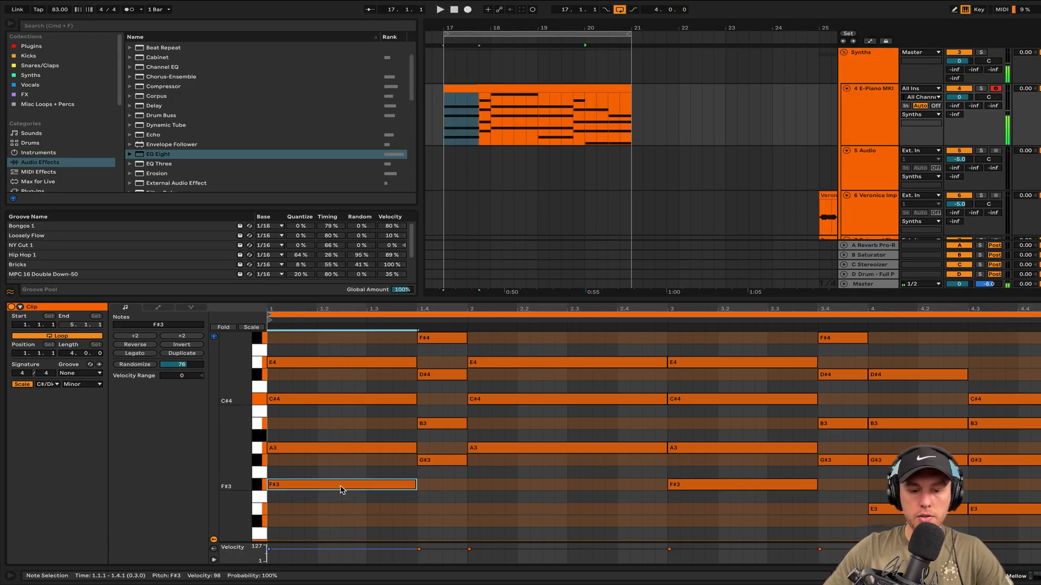
shift+click(443, 461)
shift+click(499, 450)
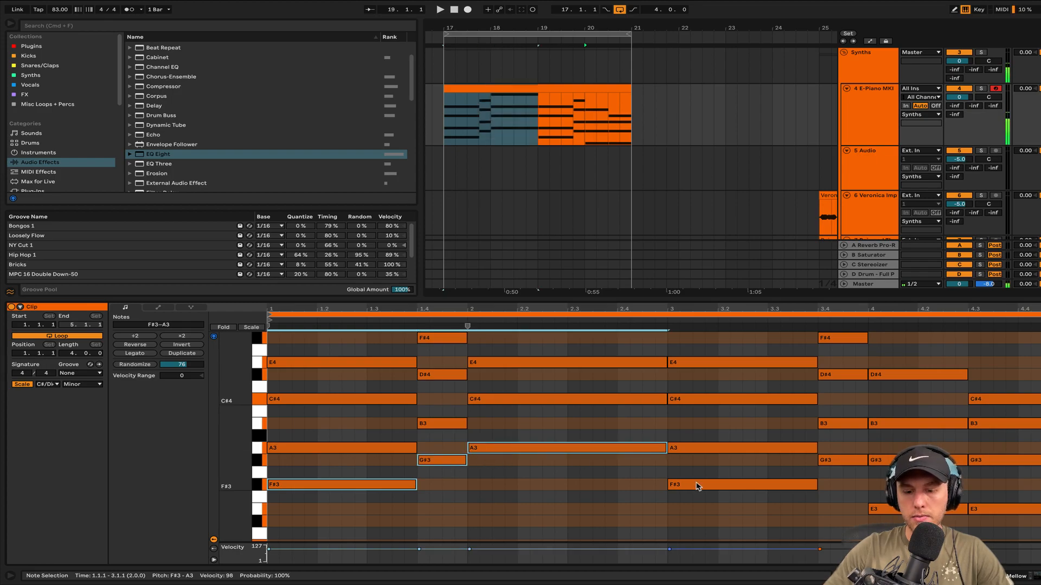
shift+click(698, 486)
shift+click(848, 461)
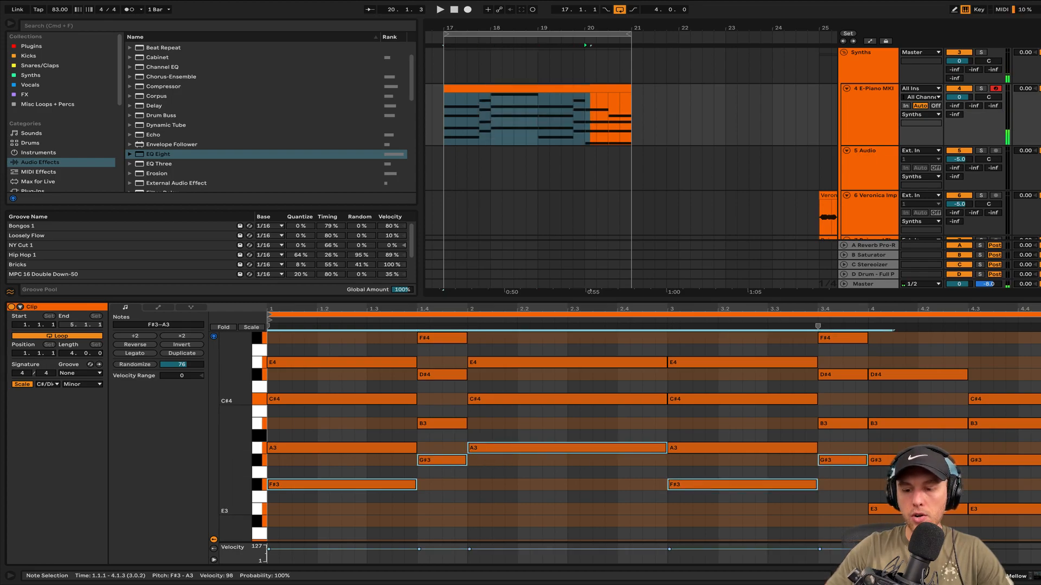
shift+click(893, 510)
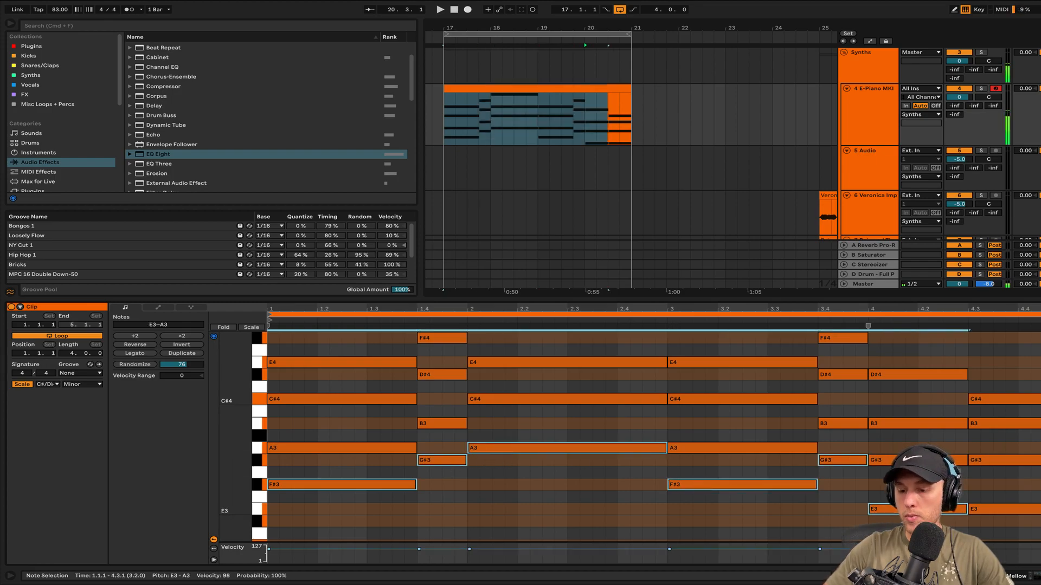
shift+click(1009, 511)
scroll(616, 134, up, 3)
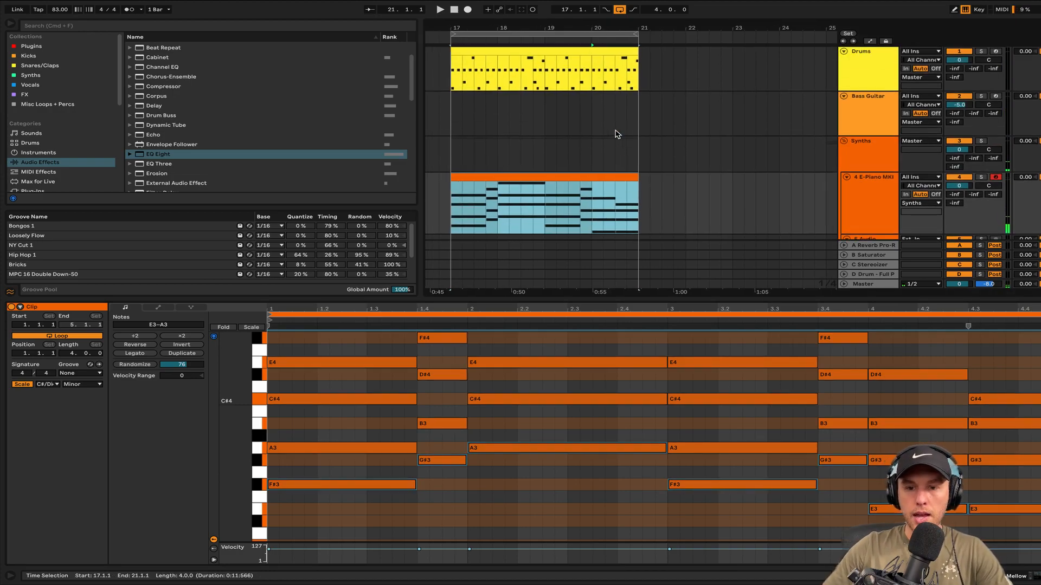
drag(465, 109, 653, 124)
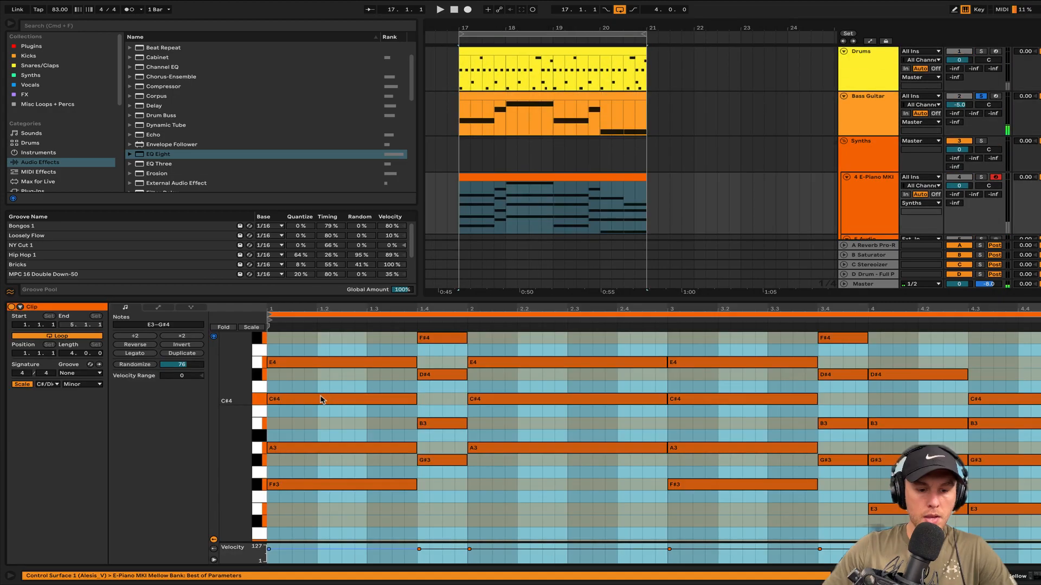
Step: Select the highest note of each chord across the four-bar E-Piano progression
scroll(324, 397, up, 2)
click(325, 394)
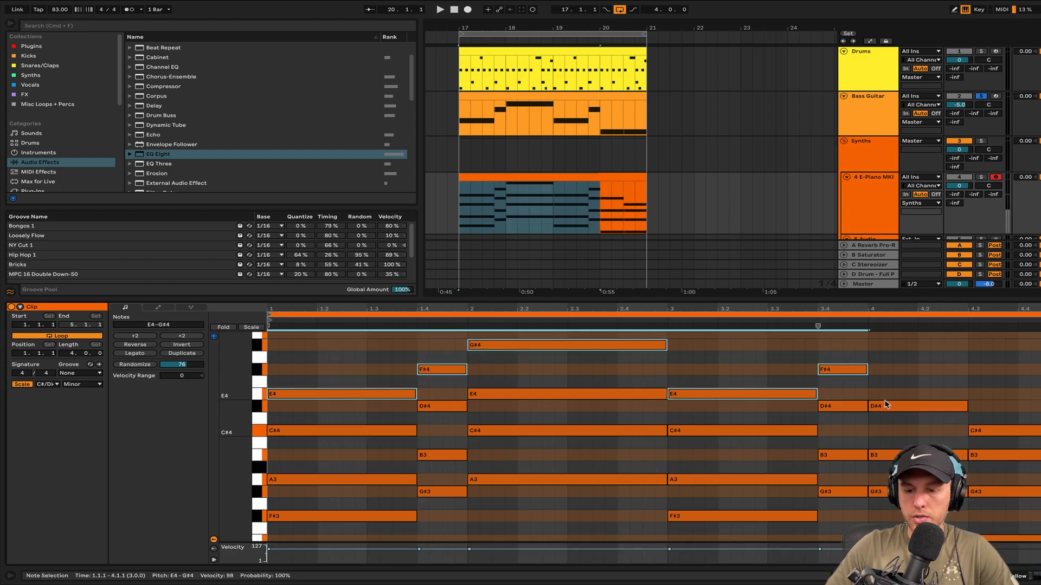
shift+click(886, 404)
shift+click(1019, 435)
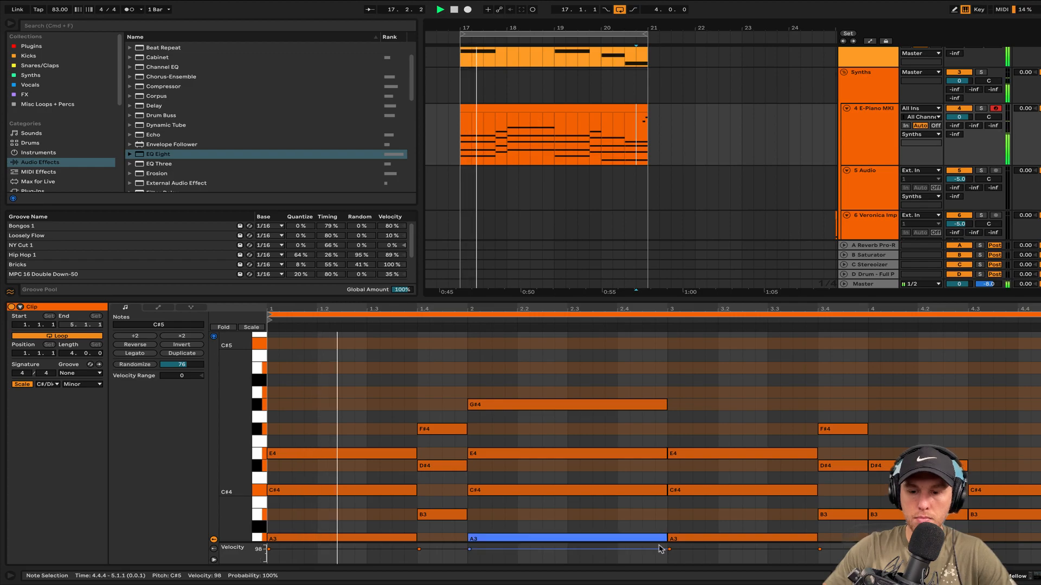
Step: Delete the stray high notes at the very end of the E-Piano clip, around 4.4.4
drag(1031, 385, 1040, 341)
key(Delete)
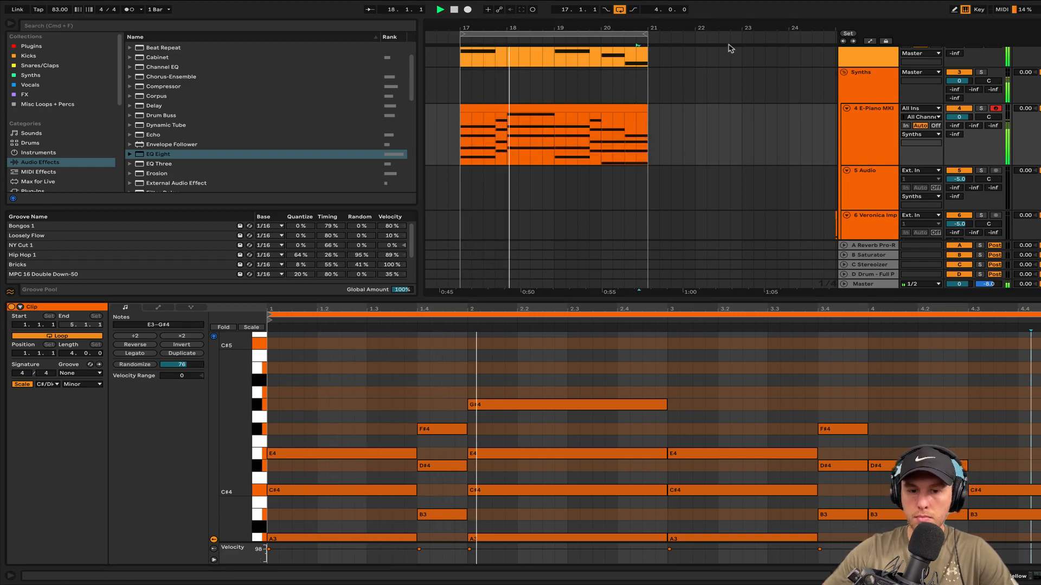
click(870, 125)
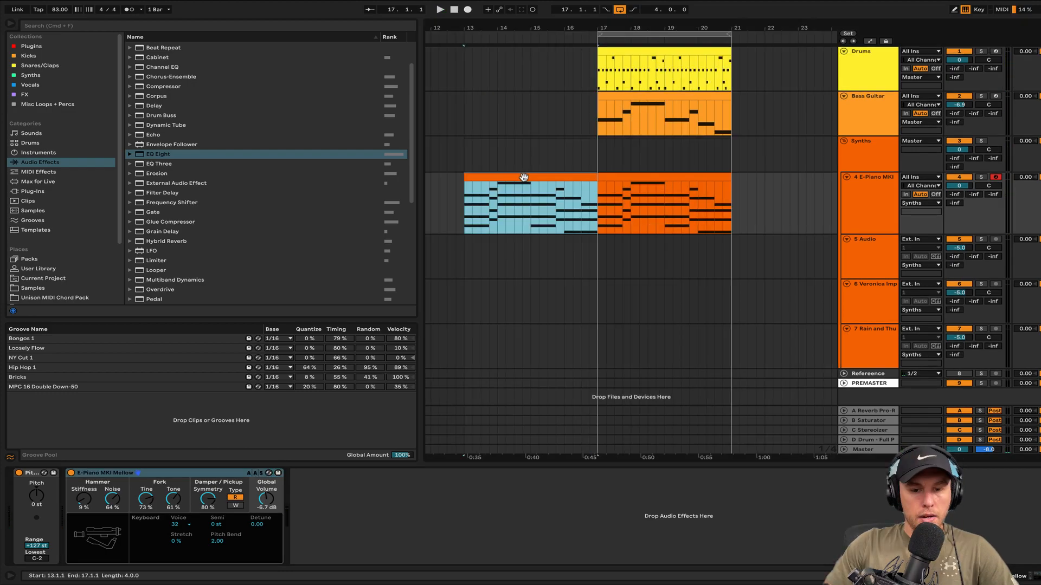
Step: Duplicate the E-Piano clip to 13.1.1 as an intro and delete the empty time from bar 1 up to bar 13
scroll(645, 185, left, 4)
scroll(645, 185, down, 5)
double_click(561, 199)
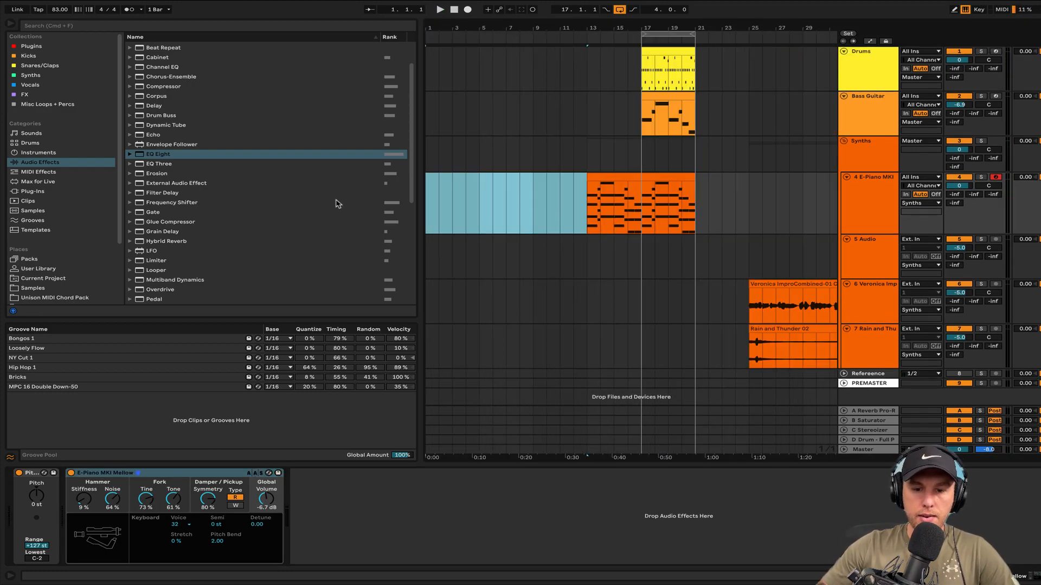
key(super+shift+BackSpace)
click(465, 185)
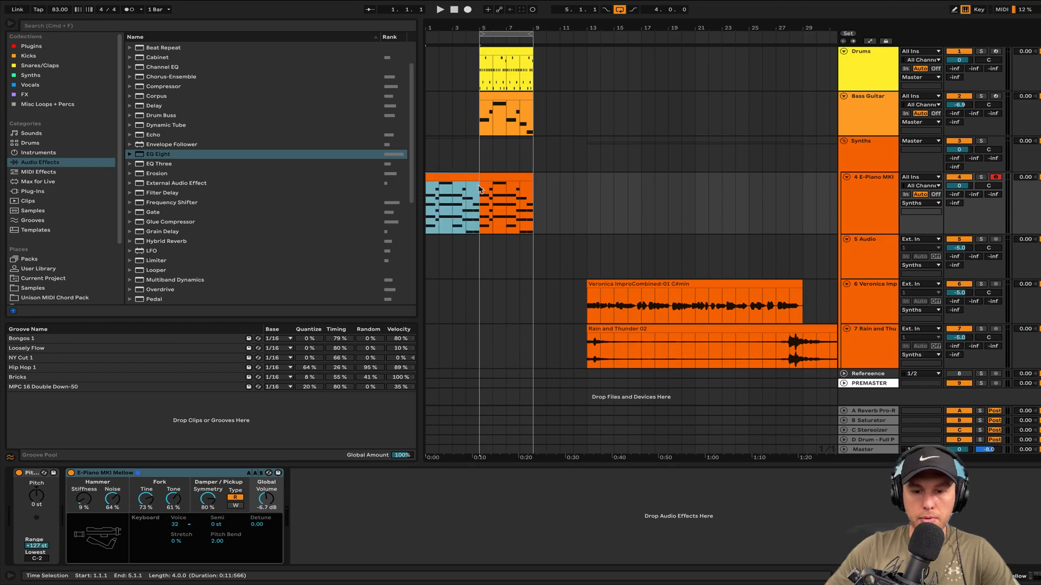
Step: Place the Rain and Thunder 02 clip at 1.1.1 and lower its track volume to about -10.7 dB during playback
drag(672, 341, 515, 343)
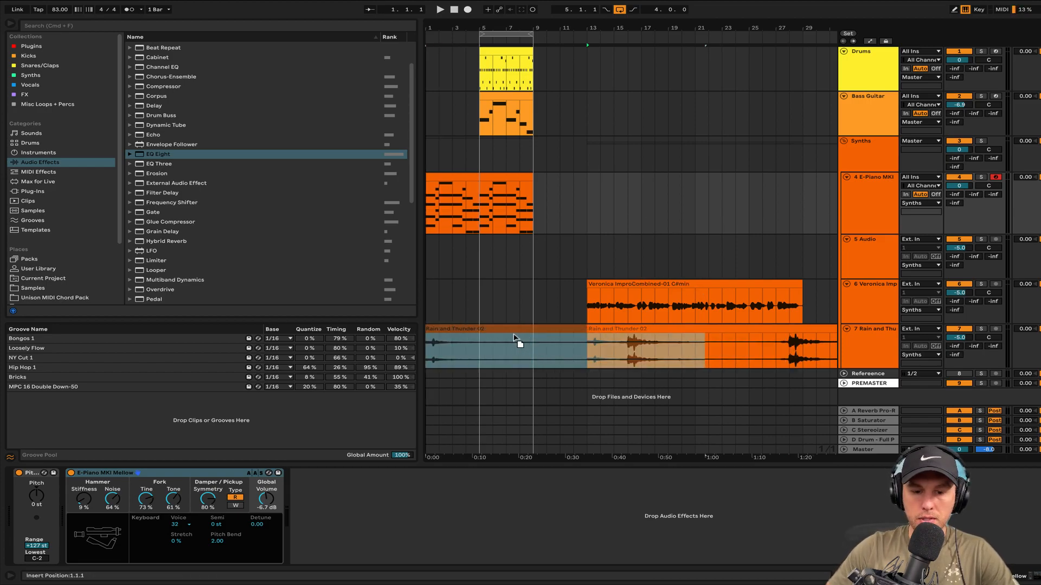
click(438, 177)
key(space)
key(plus)
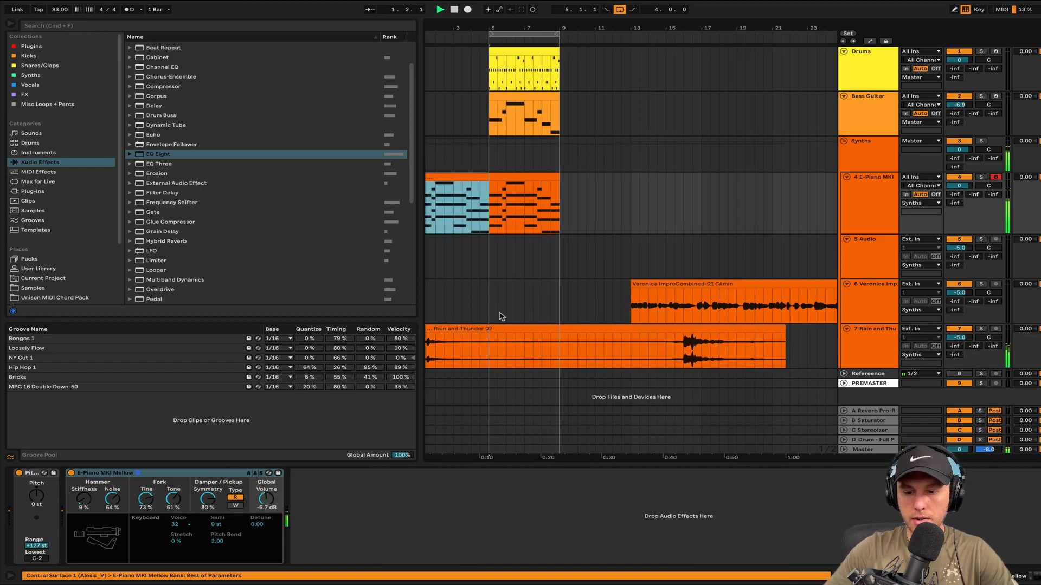
drag(971, 340, 971, 358)
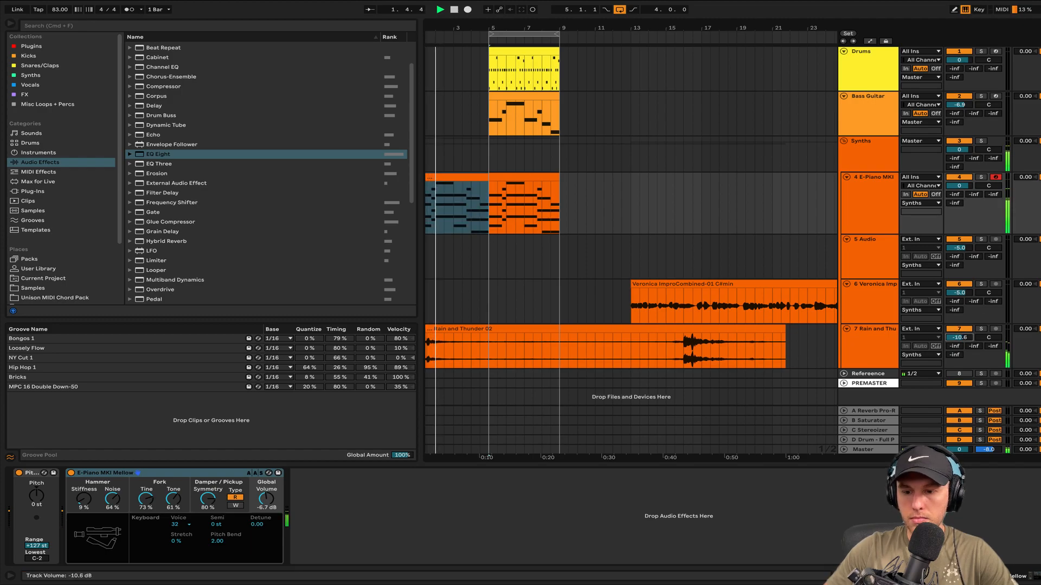
Step: Copy the Bass Guitar clip into the intro so it covers bars 1 to 4
scroll(576, 179, up, 3)
scroll(577, 179, left, 3)
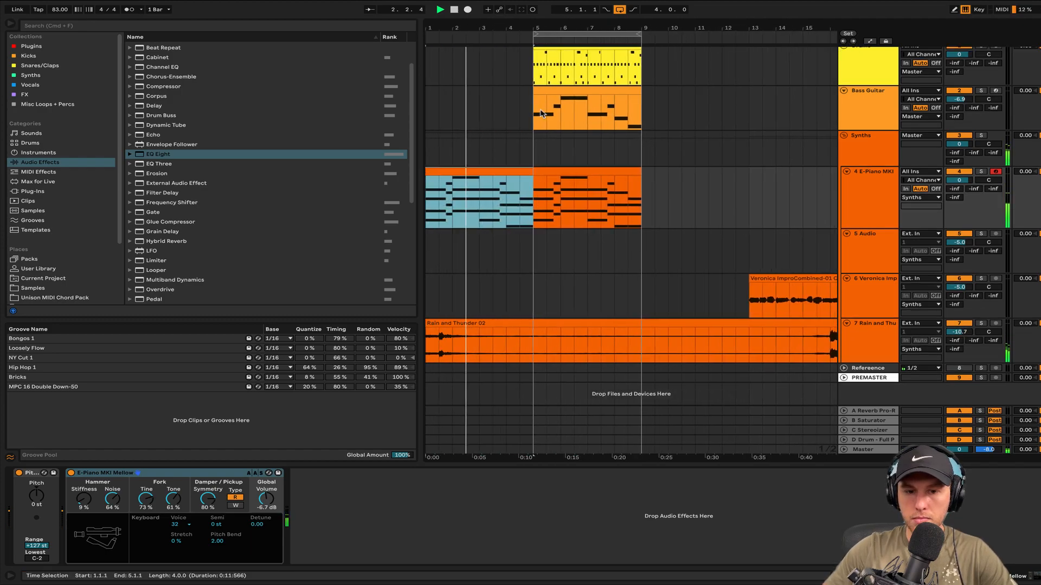
click(564, 91)
key(super+v)
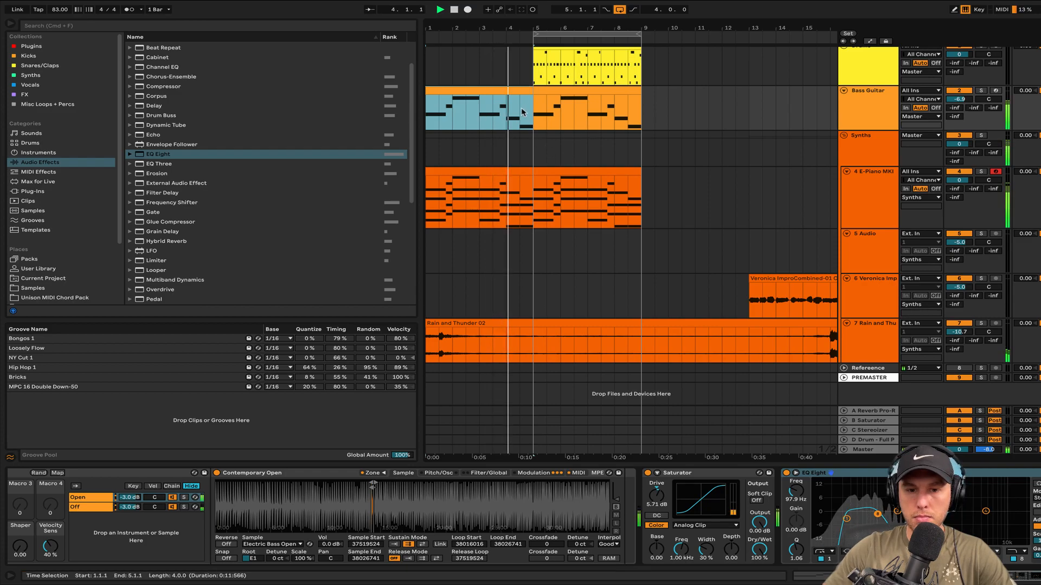
Step: Copy the drums' last beat from 8.4.1 to 4.4.1 as a pickup and clear that beat on the other tracks
scroll(523, 142, up, 5)
drag(751, 74, 765, 76)
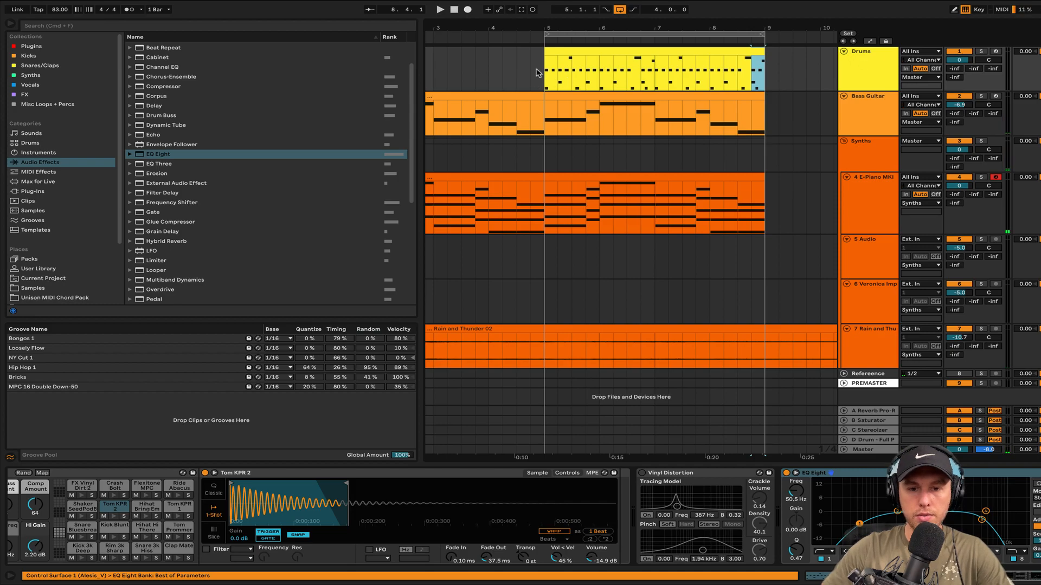
scroll(534, 68, up, 3)
drag(523, 71, 554, 325)
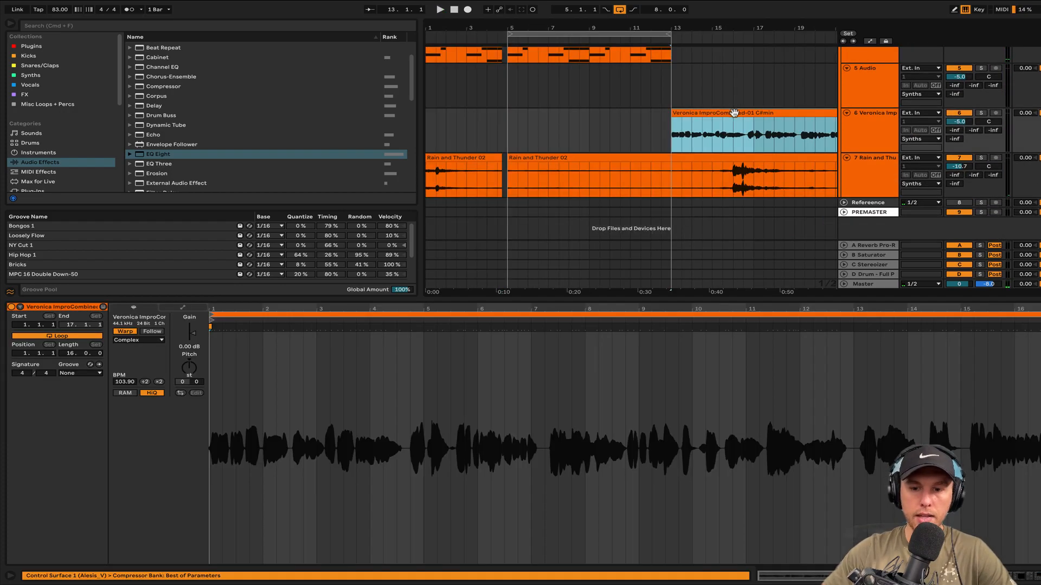
Step: Move the ImproCombined-01 vocal clip to 5.1.1 and add a Reverb effect to its track
drag(734, 113, 561, 114)
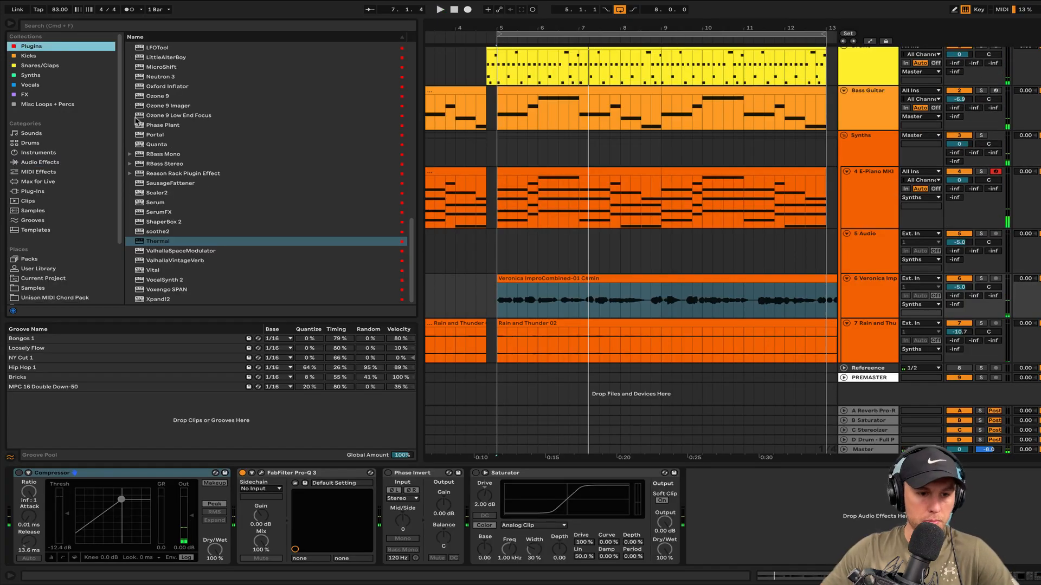
click(39, 162)
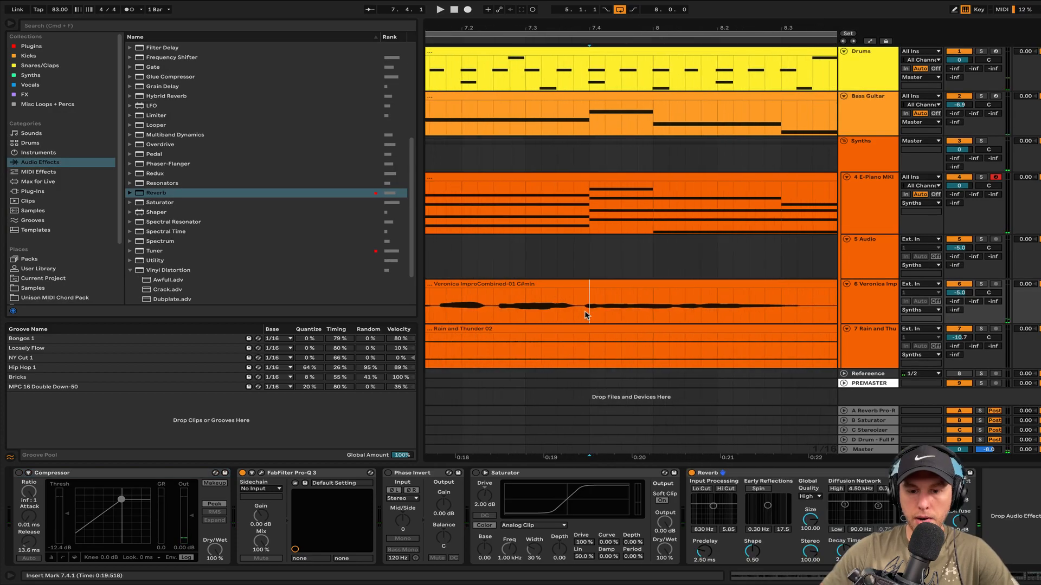
Step: Separate and deactivate the vocal section running from bar 6 to 7.2.3
scroll(453, 307, up, 3)
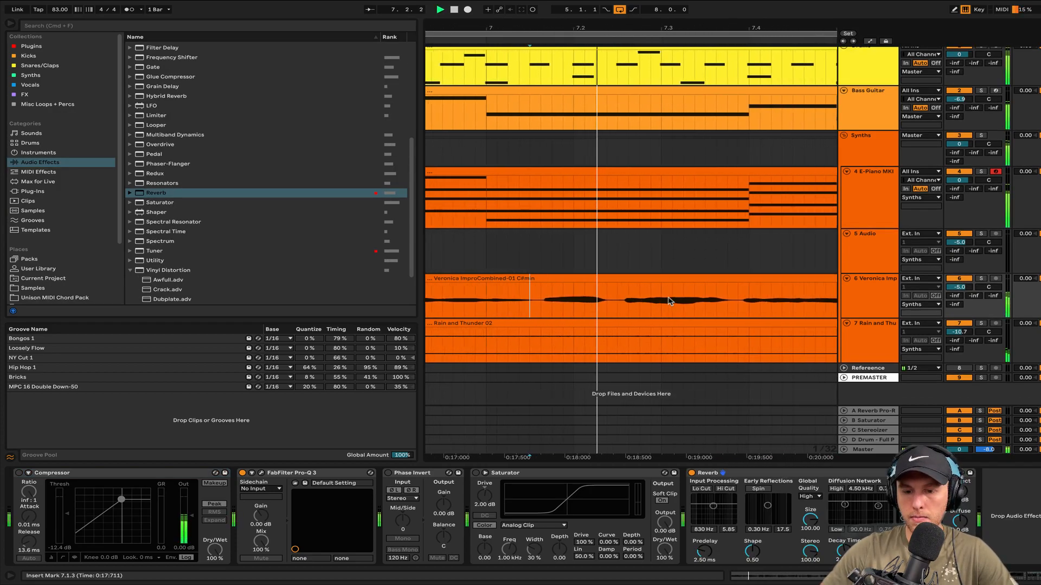
click(546, 309)
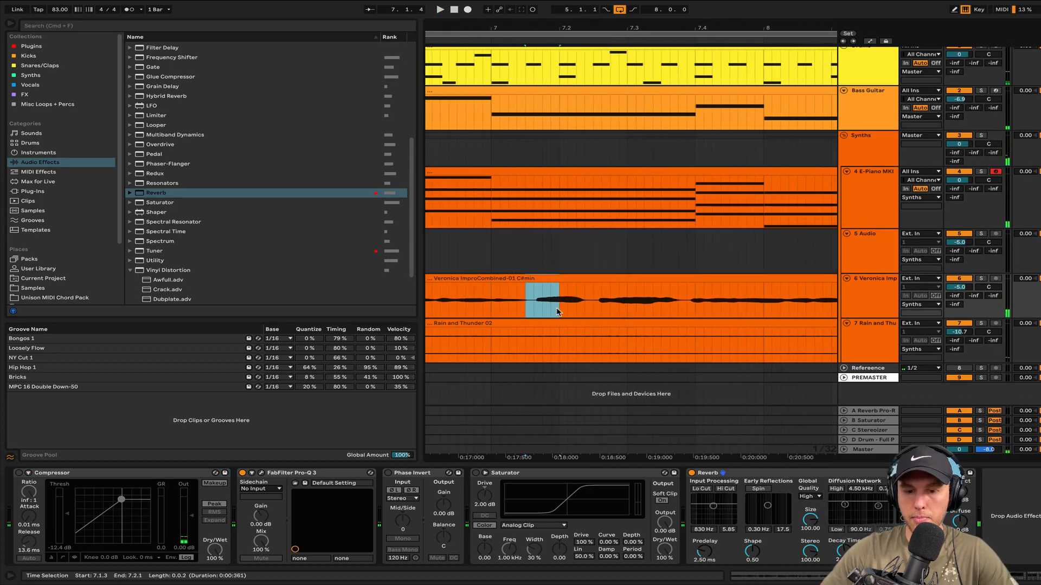
drag(601, 309, 484, 310)
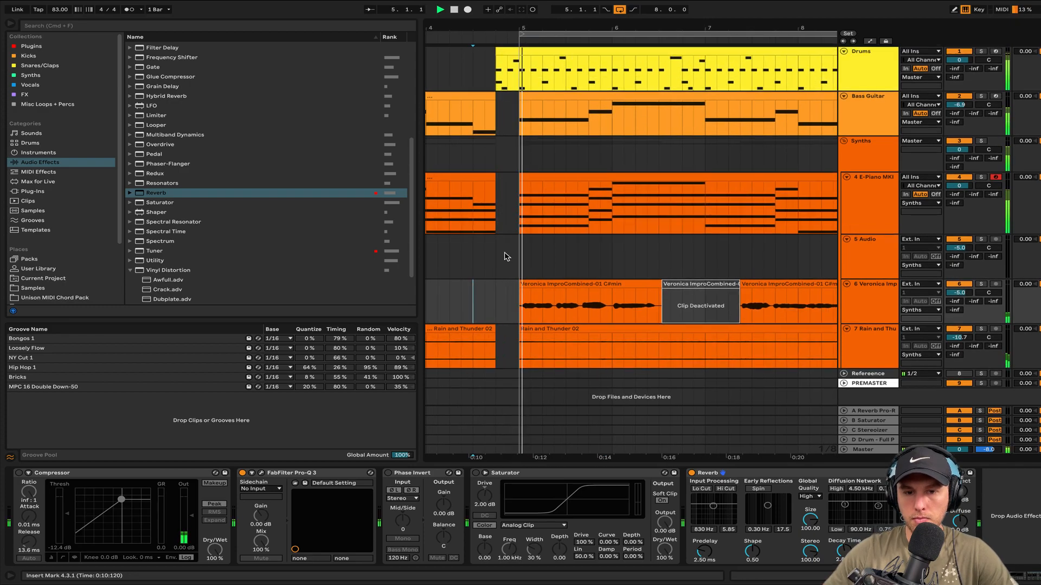
Step: Audition the vocal, then split out and deactivate the phrase from 7.2.3 to 7.3.4
scroll(504, 256, up, 1)
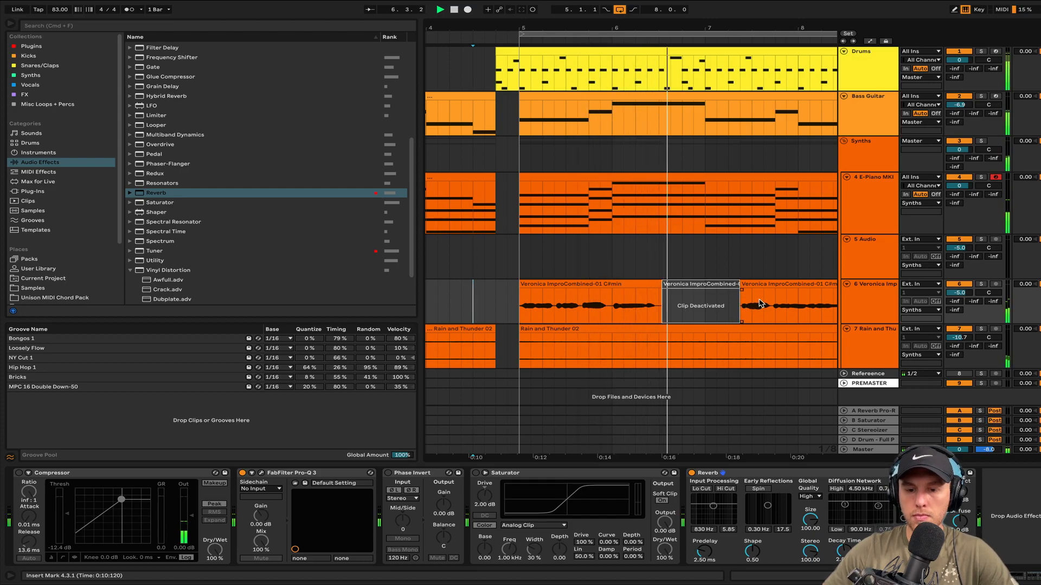
scroll(729, 305, right, 3)
scroll(672, 301, right, 1)
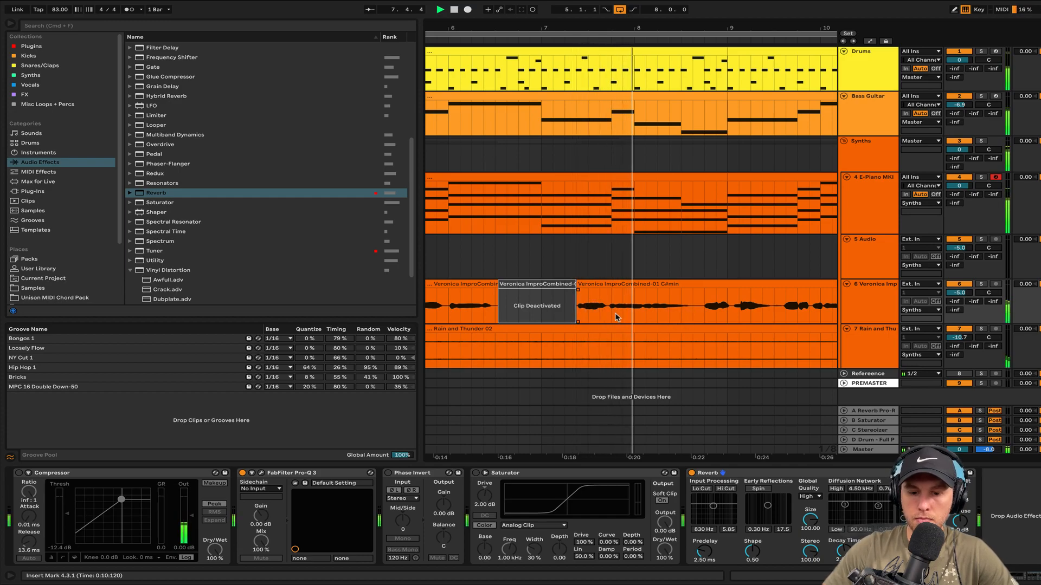
scroll(608, 318, up, 5)
drag(603, 319, 513, 318)
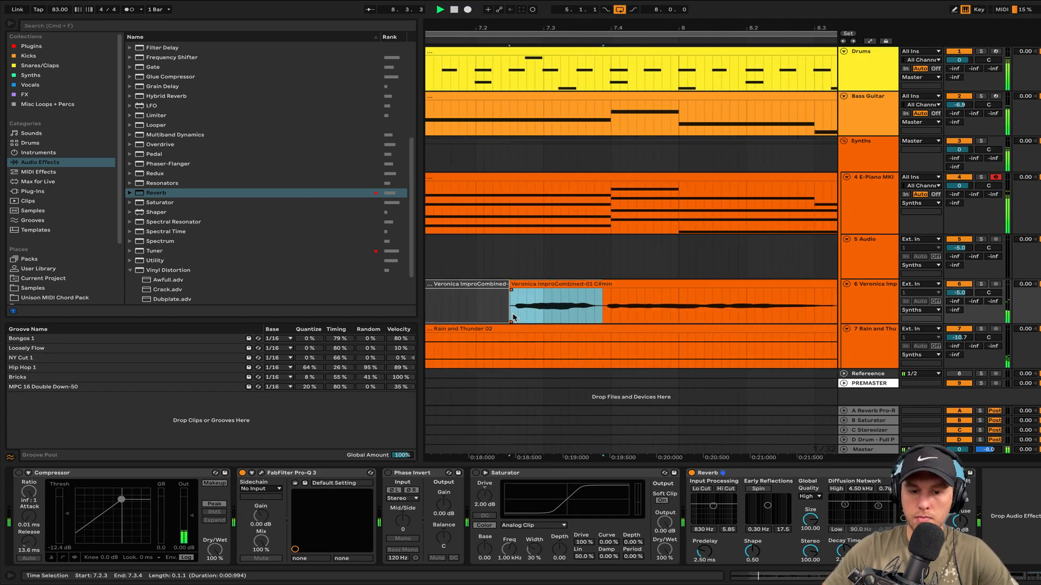
key(ctrl+e)
Step: Split the vocal at 9.1.1 and duplicate the edited bars 5 to 8 into bars 9 to 12
scroll(513, 318, down, 5)
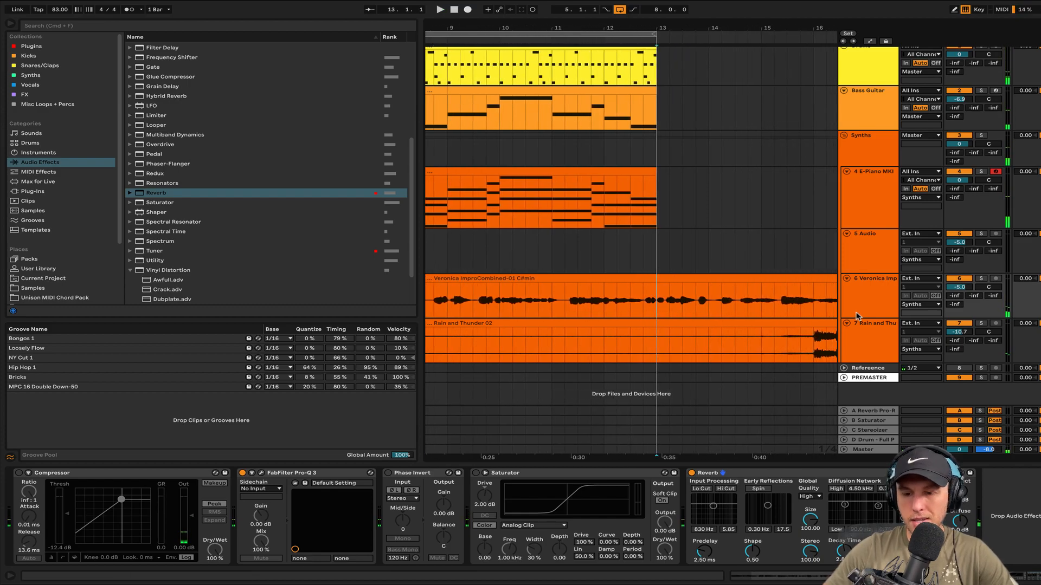
scroll(704, 315, right, 2)
scroll(678, 315, down, 6)
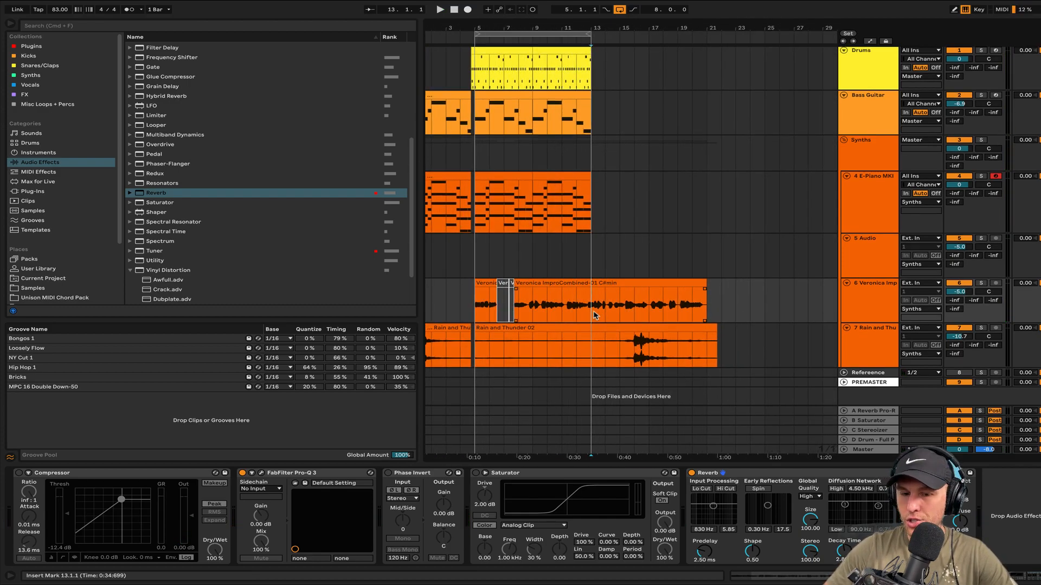
scroll(594, 316, up, 6)
scroll(542, 298, left, 2)
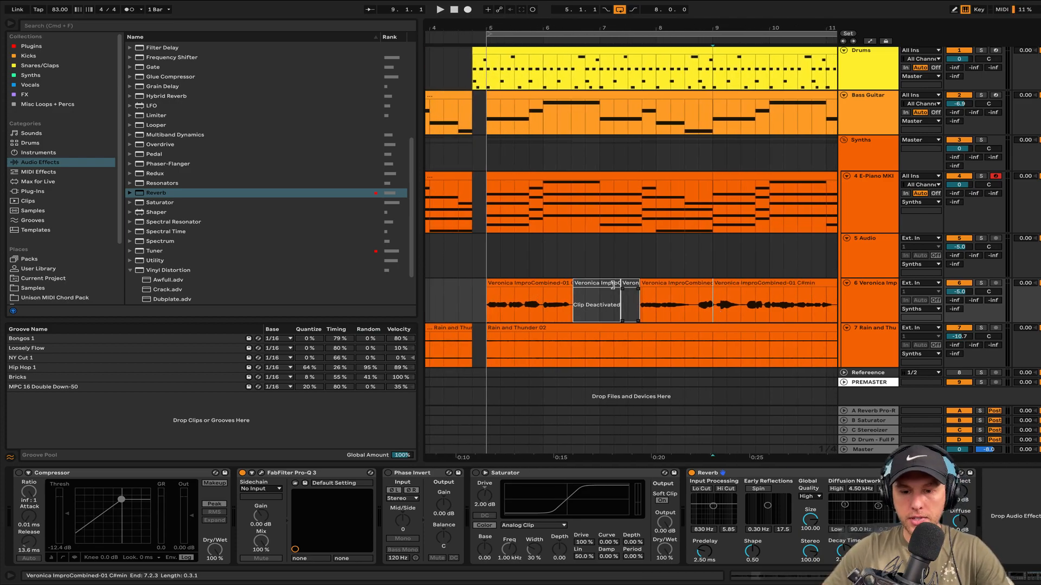
click(706, 283)
shift+click(525, 282)
key(super+d)
Step: Shift the audio inside the vocal clip from 11.3.4 to 13.1.1 to another phrase and remove the leftover vocal after bar 13
click(492, 304)
key(space)
click(524, 282)
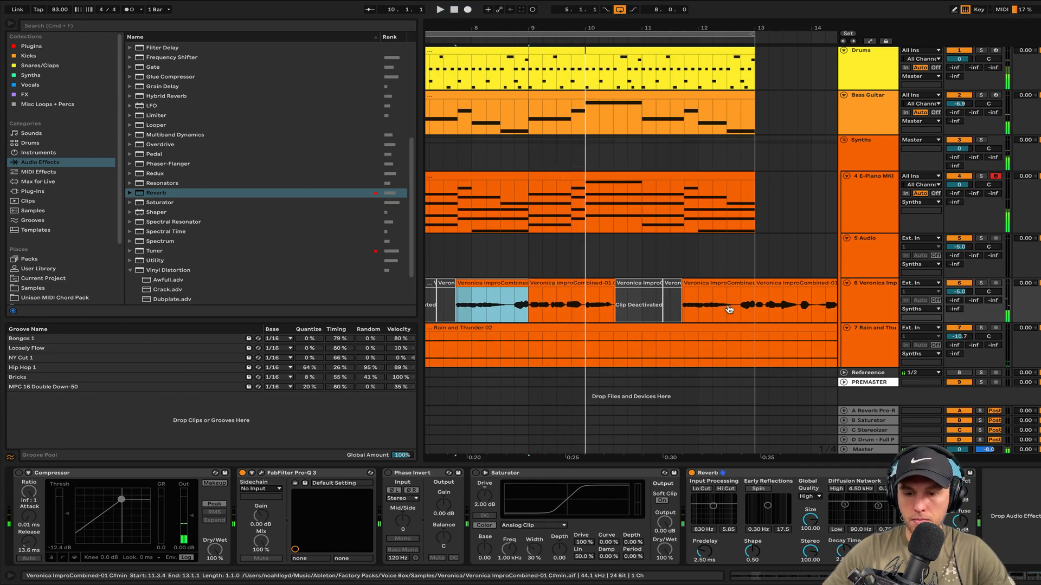
click(709, 311)
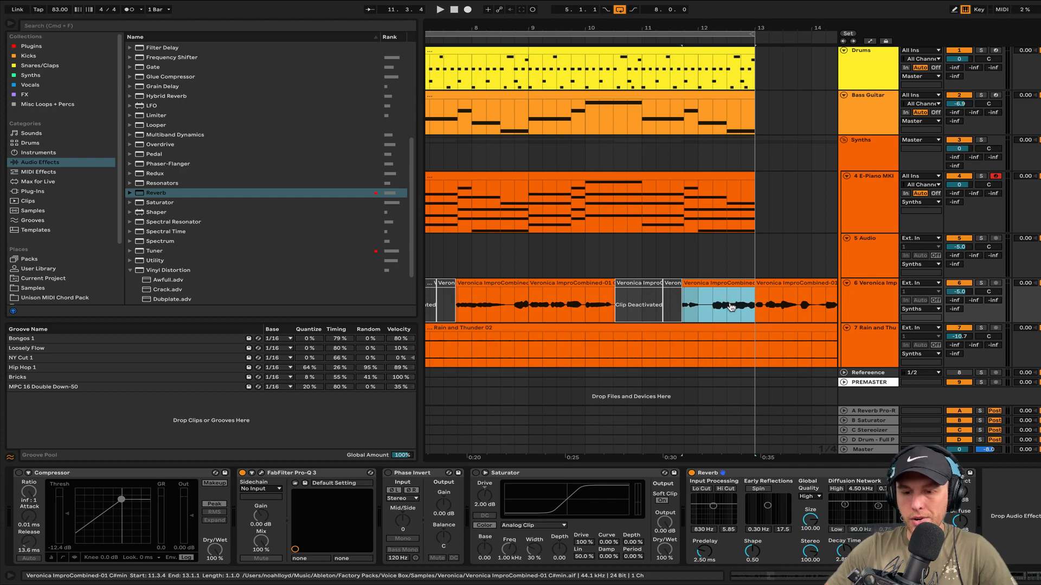
click(657, 303)
key(space)
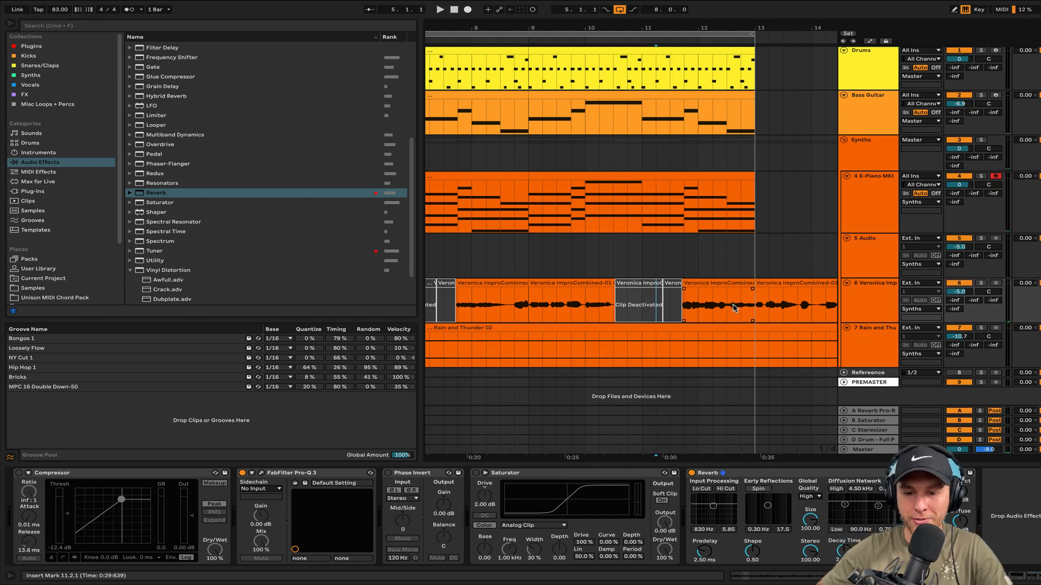
click(766, 306)
Step: Add an E-Piano Old School track below the E-Piano MKI chords and write a short six-note melody from beat 2.3 in its clip
click(843, 202)
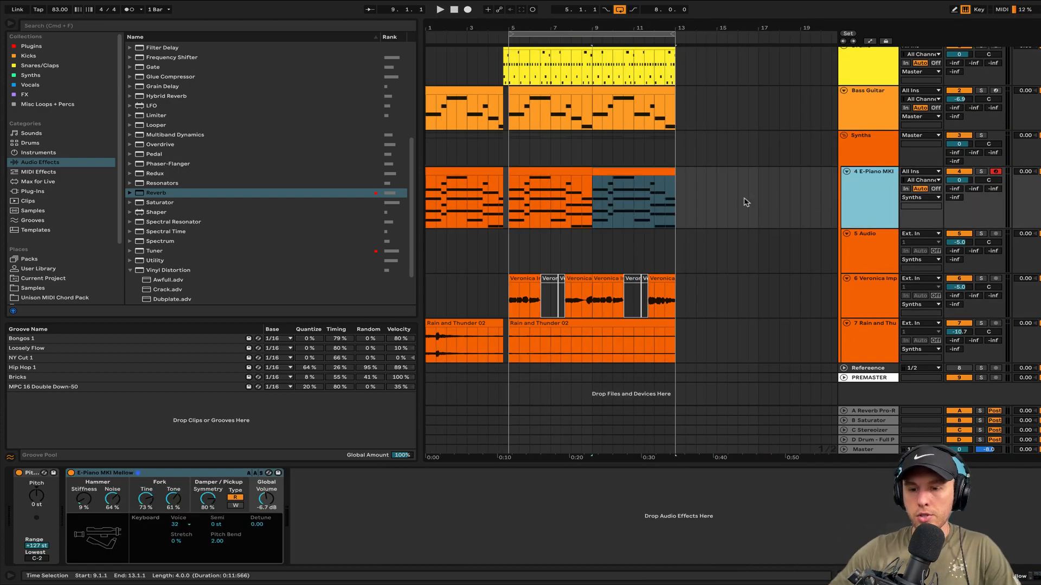
click(616, 174)
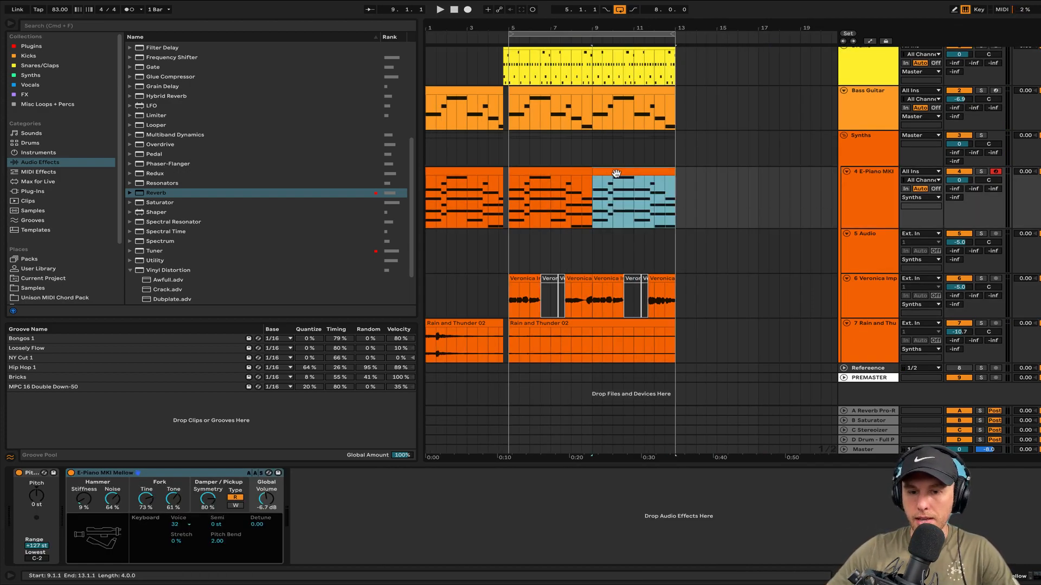
click(854, 205)
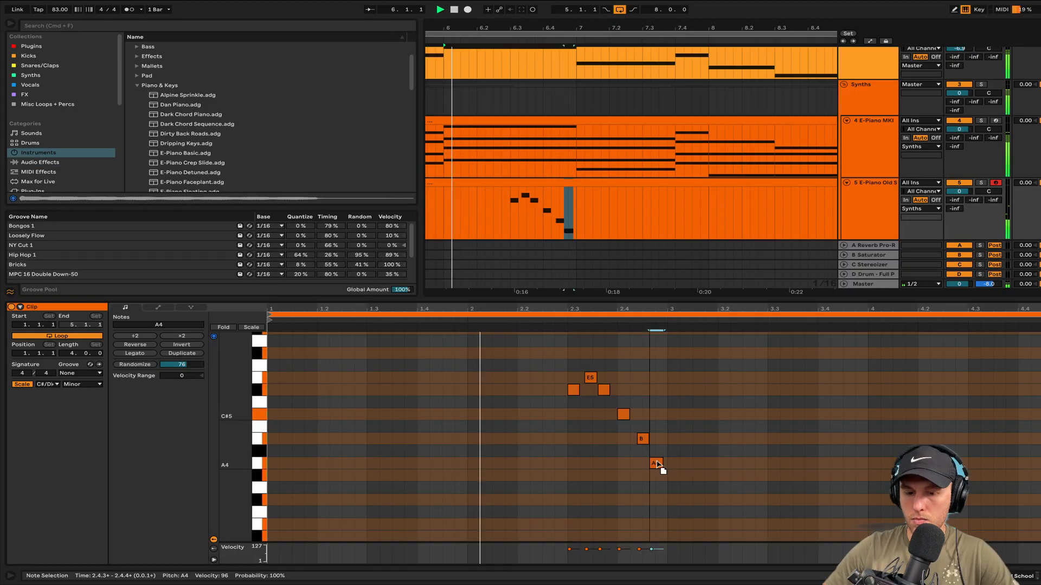
click(656, 390)
click(650, 367)
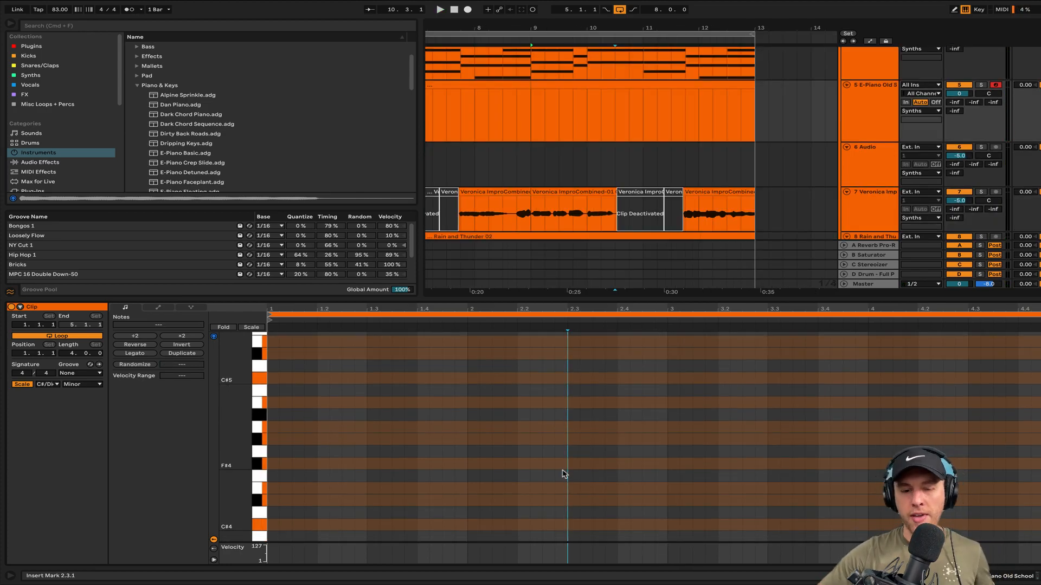
Step: Write an answering melody from beat 2.3 in the second Old School clip, moving the final D#4 slightly earlier before the closing C#4
scroll(577, 467, down, 1)
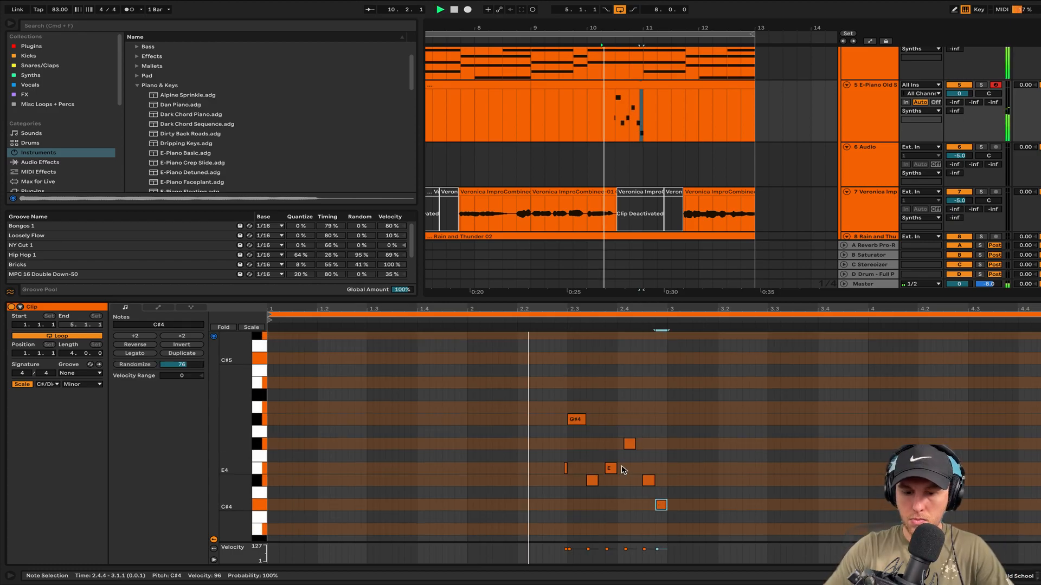
click(630, 454)
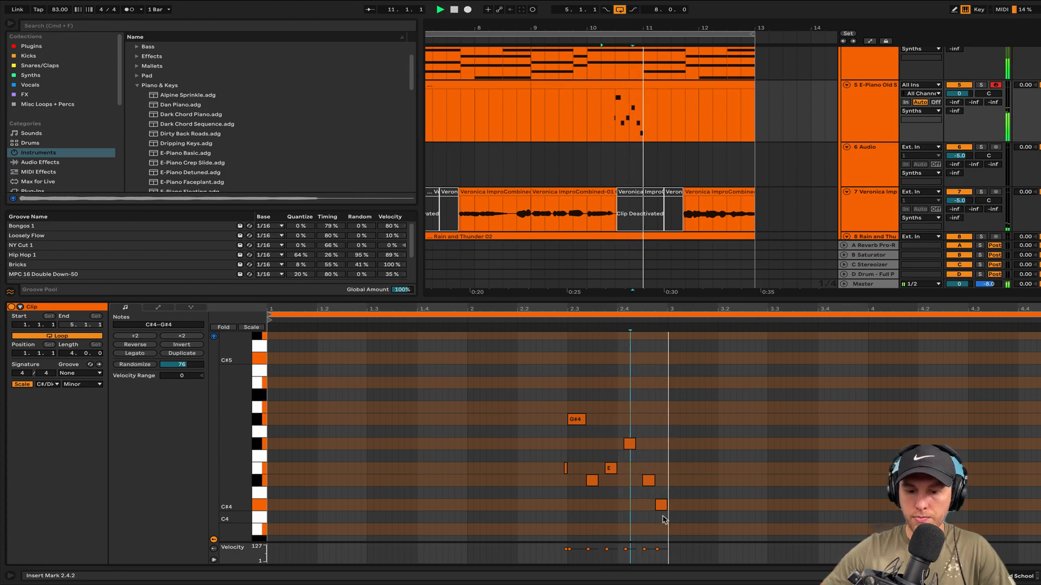
drag(650, 484, 643, 485)
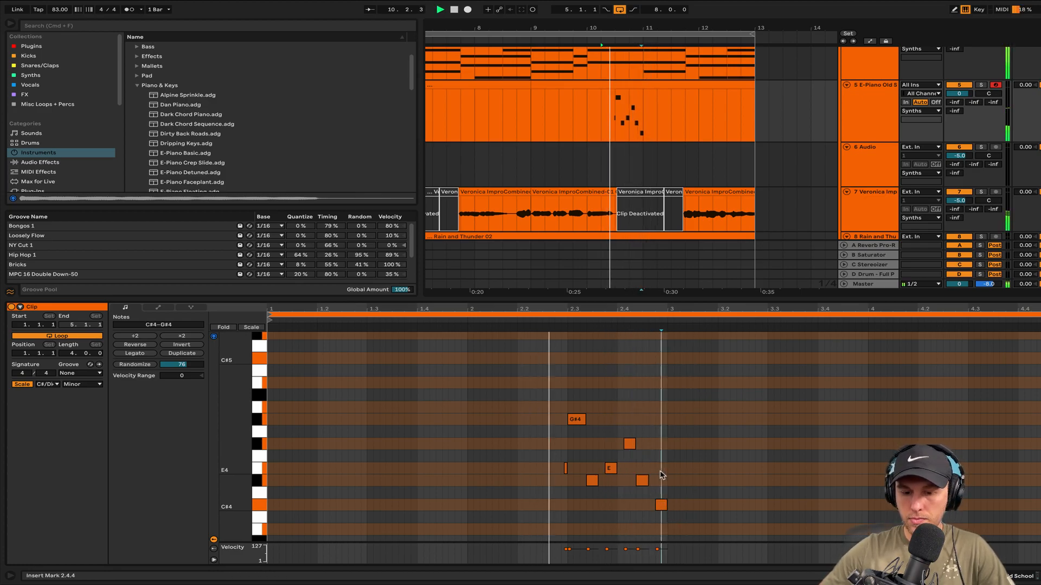
click(654, 506)
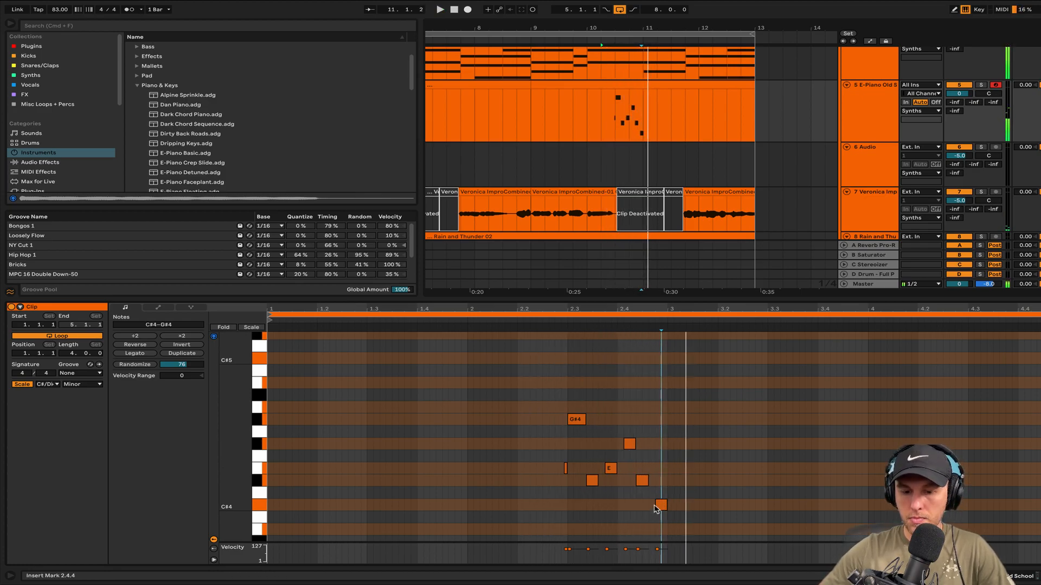
Step: Play back the arrangement and check how the two Old School melodies sit in the vocal gaps
key(space)
scroll(663, 133, right, 1)
scroll(664, 133, up, 5)
scroll(664, 133, down, 2)
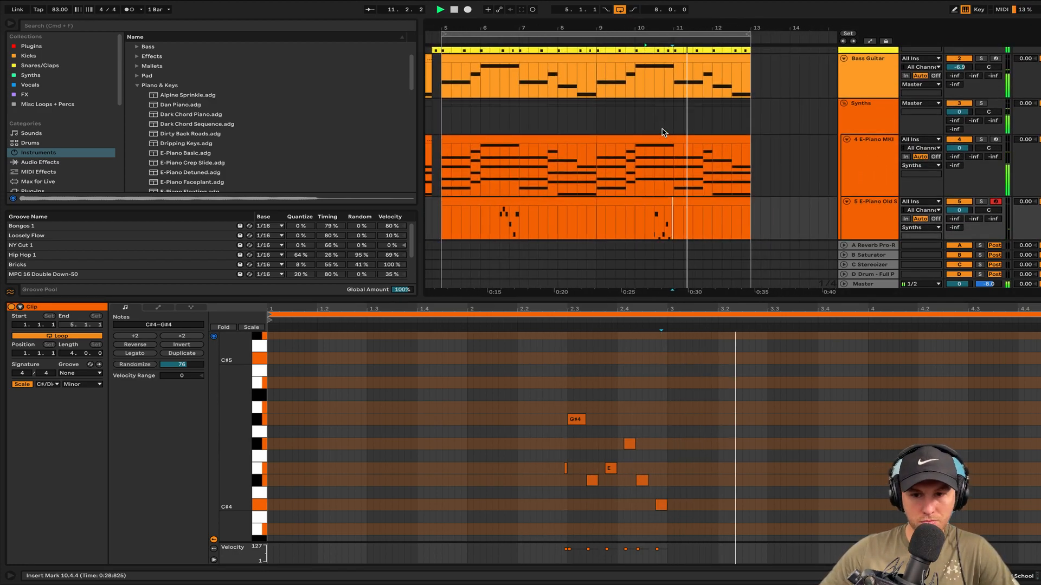
scroll(664, 133, down, 5)
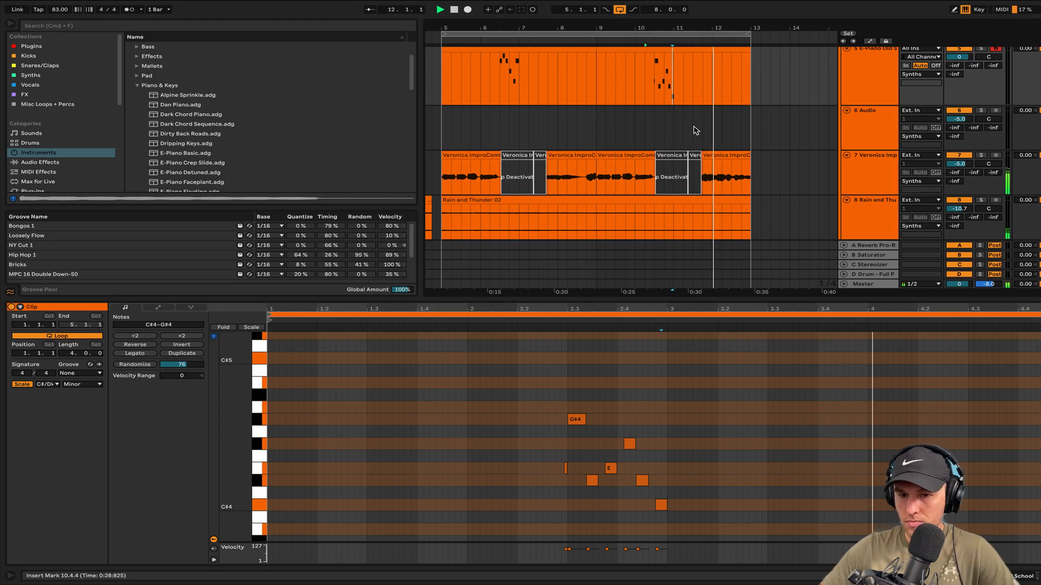
scroll(695, 130, down, 3)
scroll(695, 130, up, 1)
Step: Remove the devices from Compressor through Saturator on the vocal track, keeping only the Reverb
double_click(853, 198)
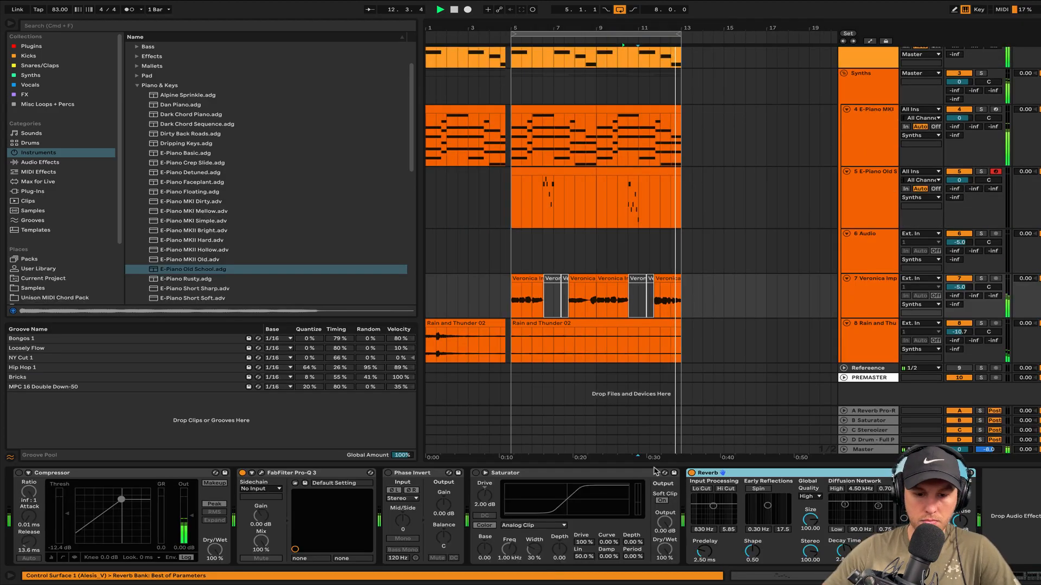
click(505, 475)
shift+click(196, 477)
key(Delete)
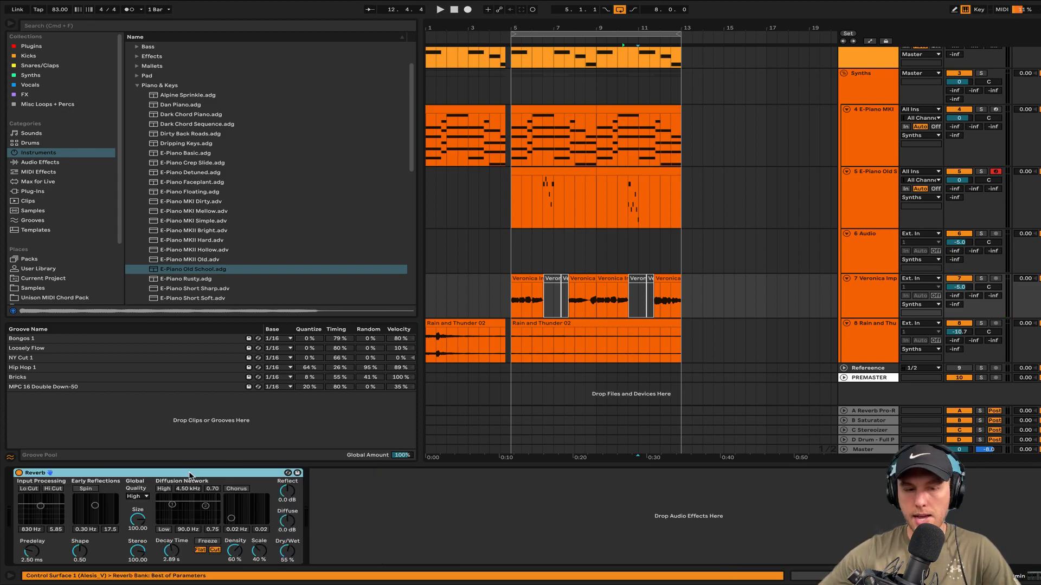
Step: Add EQ Eight with low and high cuts before the vocal's Reverb, and add Redux to the chain
click(29, 162)
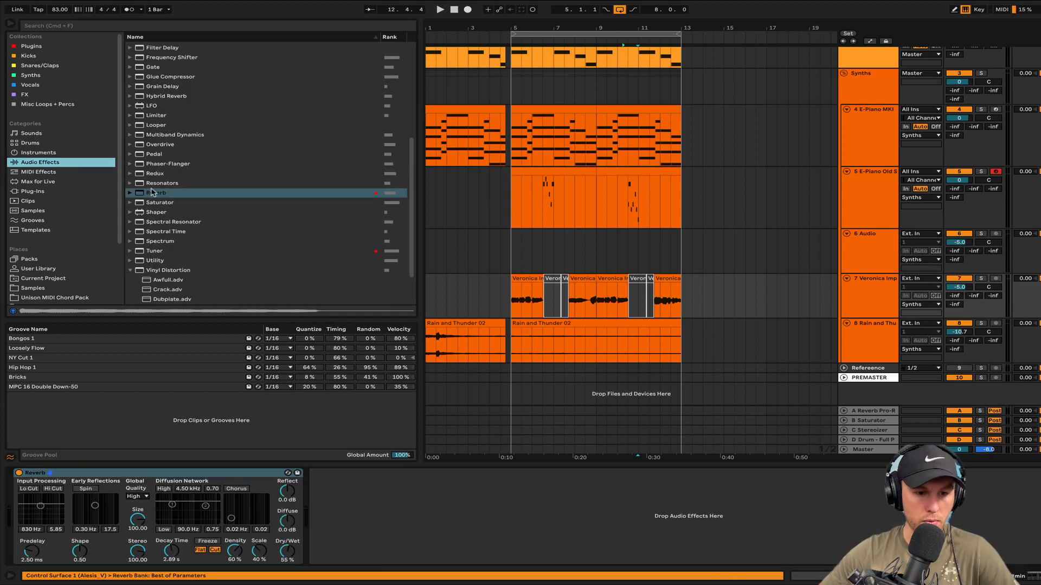
scroll(185, 82, up, 3)
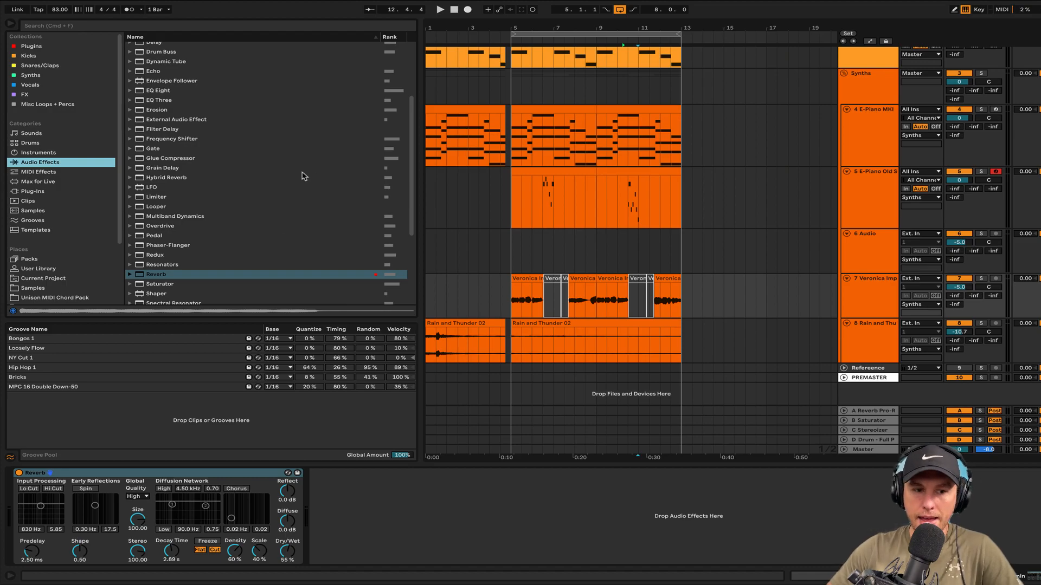
double_click(154, 91)
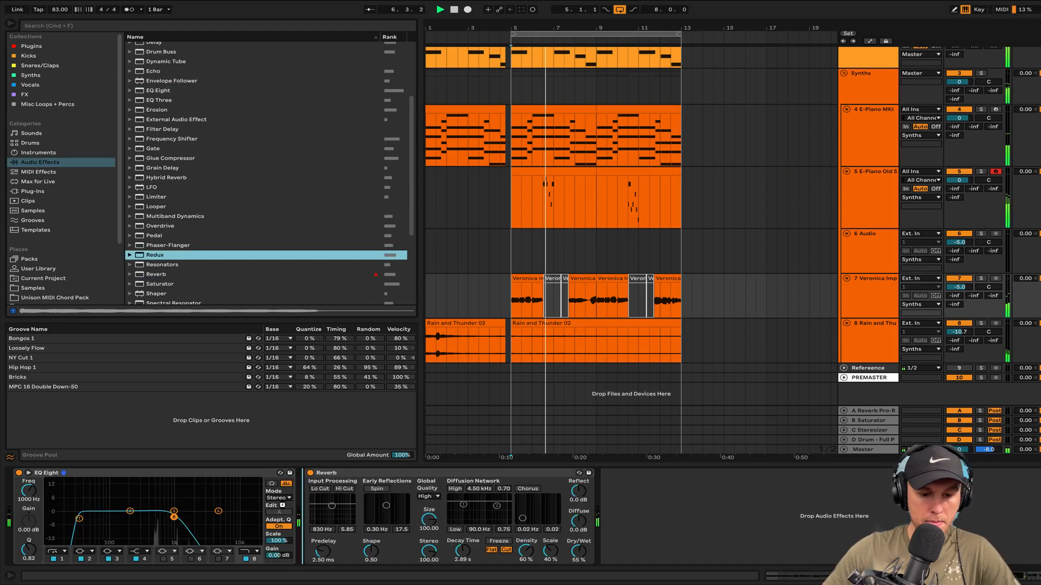
double_click(155, 255)
key(space)
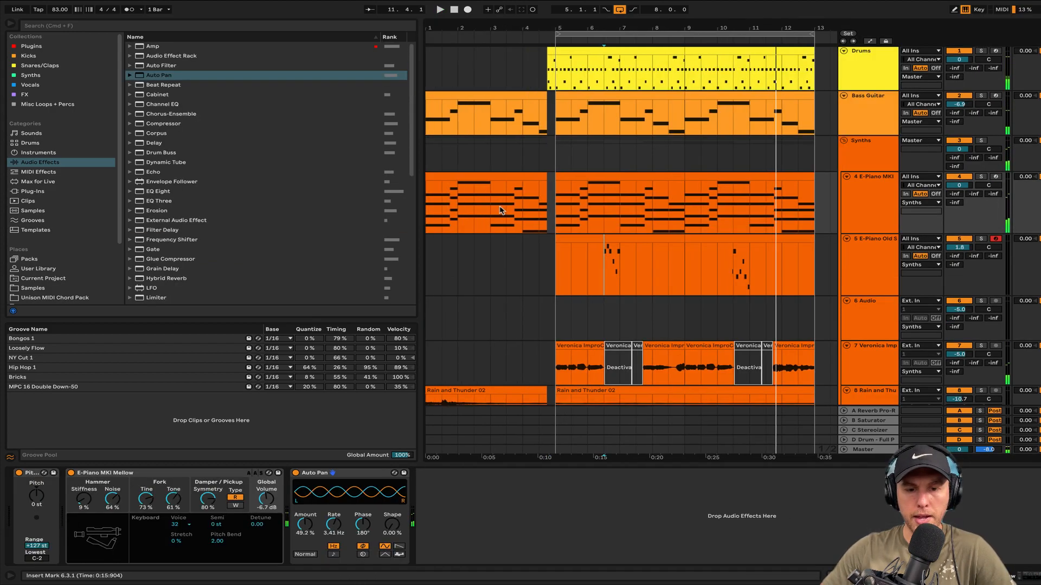
Step: Transpose all chord notes in the E-Piano MKI intro clip down one octave
click(457, 175)
key(space)
double_click(456, 180)
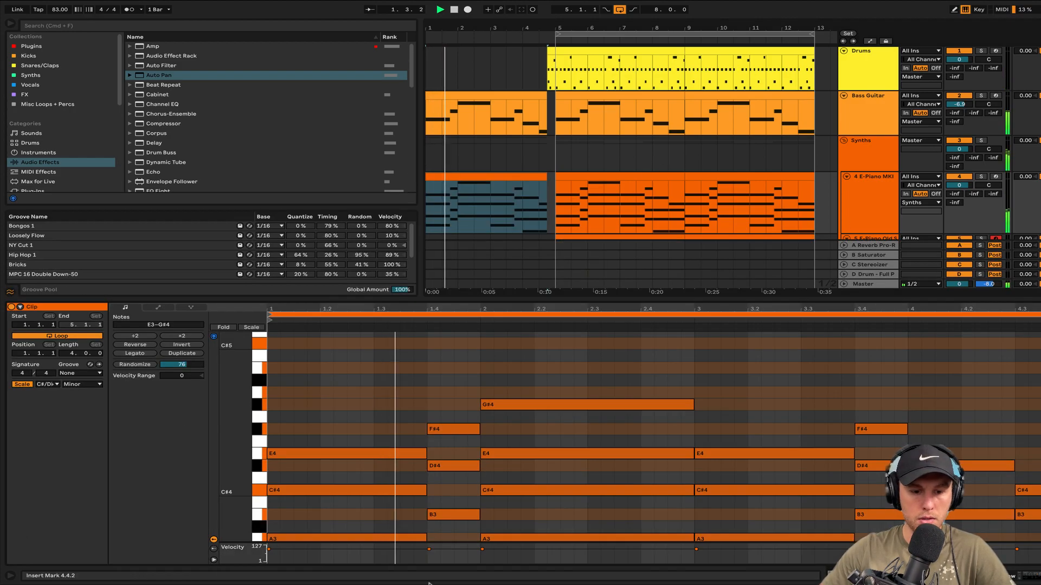
key(shift+Down)
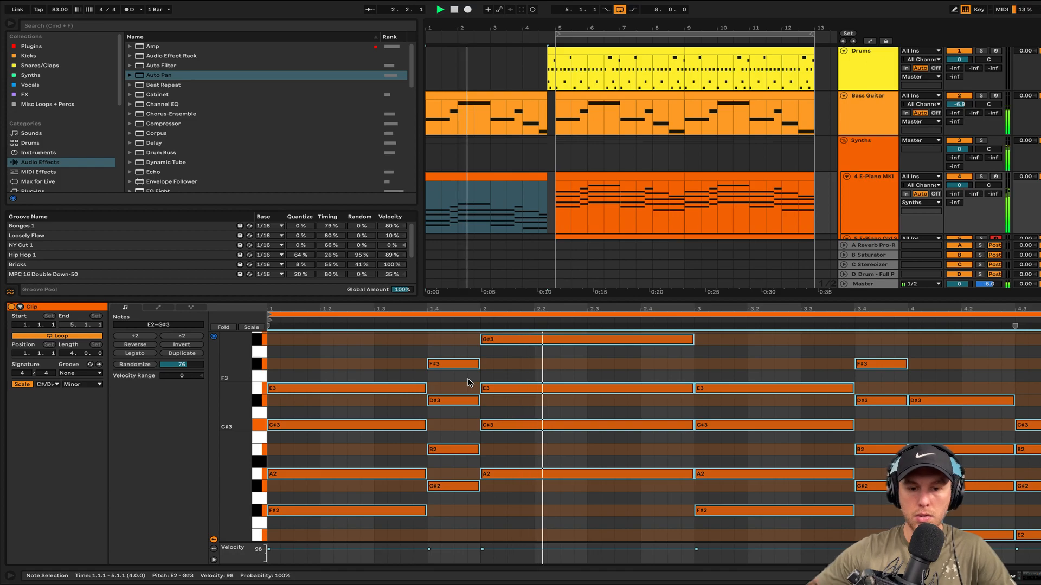
Step: Set the rain track's volume to -12.3 dB and copy the rain, bass and E-Piano MKI intro clips to bar 13
scroll(916, 195, down, 5)
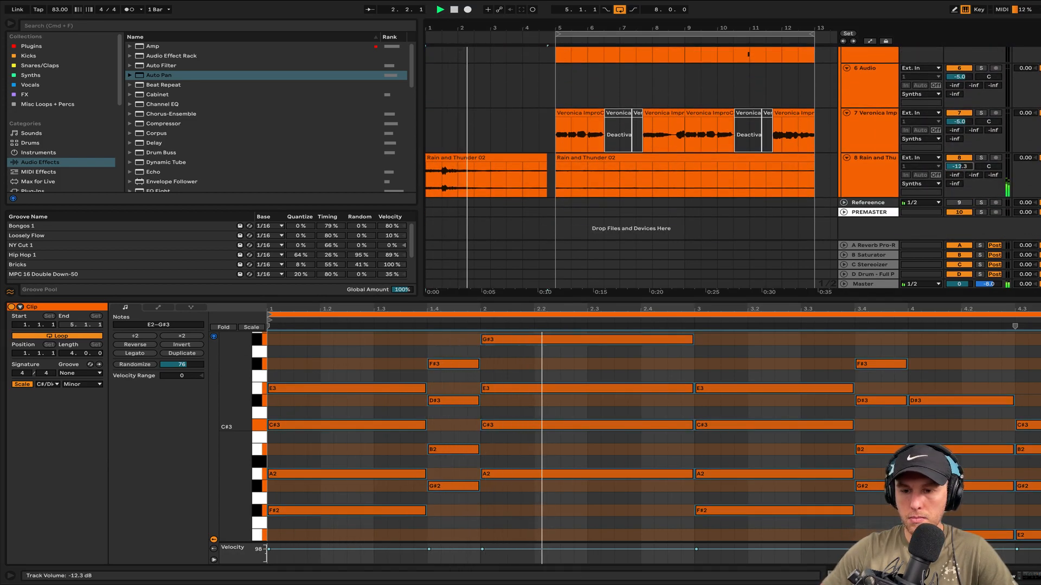
click(506, 163)
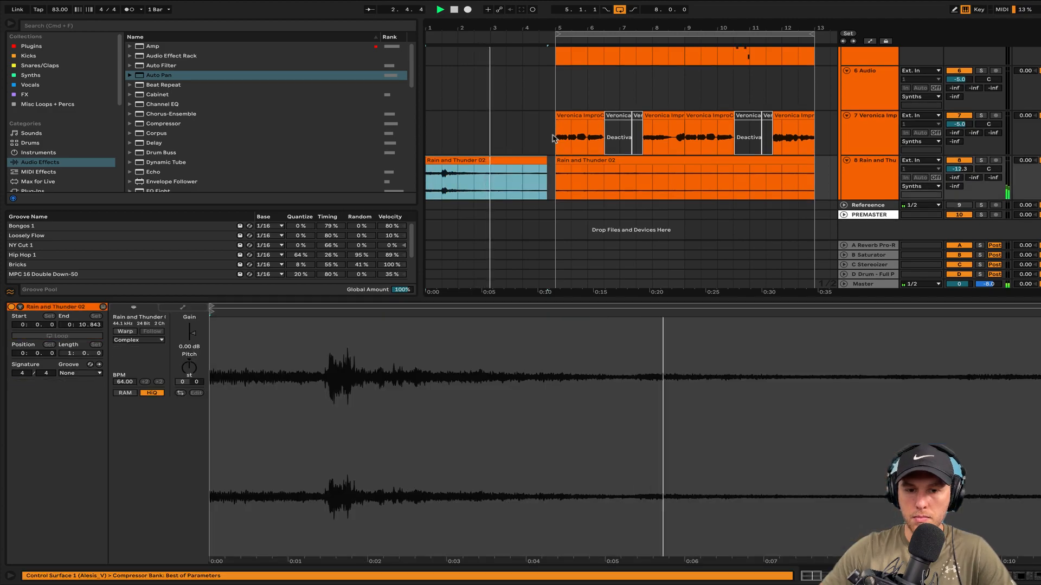
scroll(550, 130, up, 5)
shift+click(500, 99)
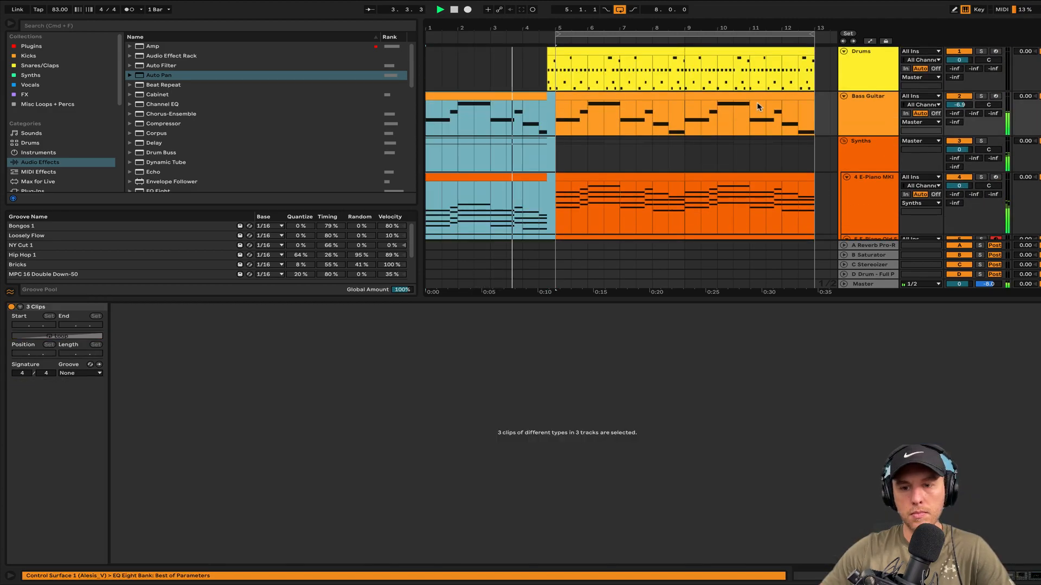
key(super+d)
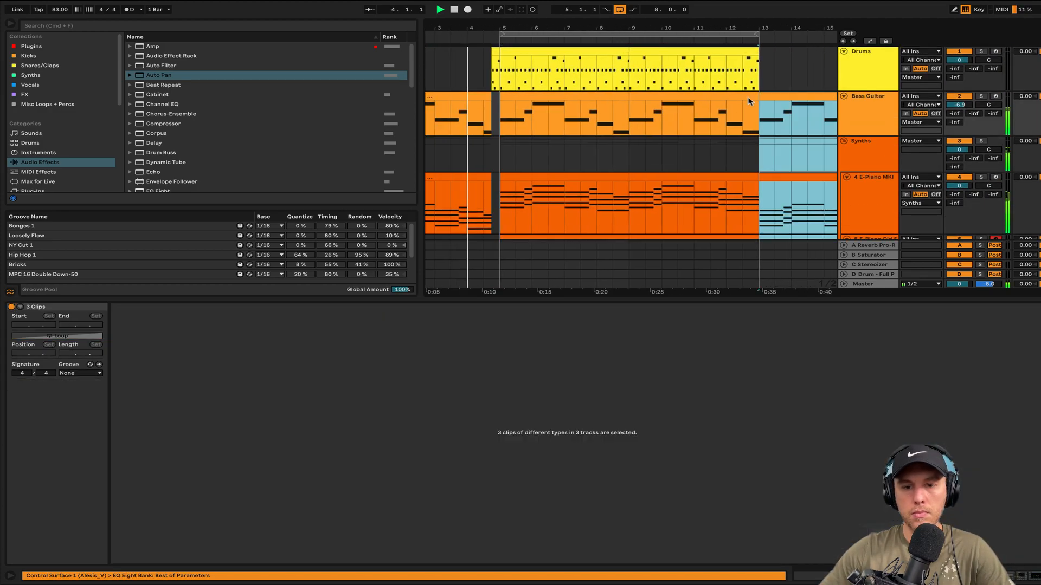
Step: Copy the one-beat drum fill before bar 5 to 16.4.1 on the Drums track
click(492, 54)
click(704, 69)
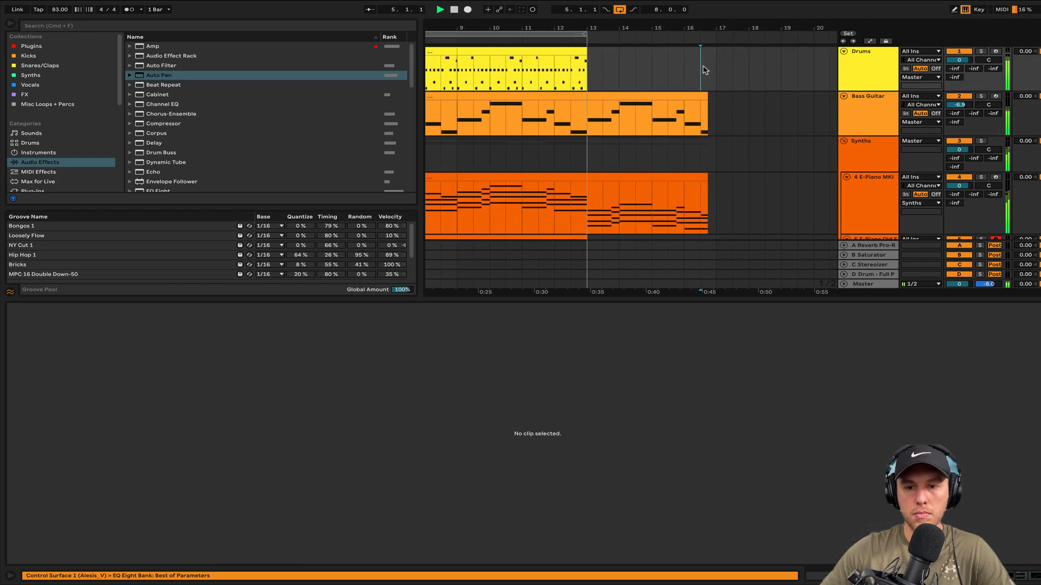
scroll(705, 69, up, 3)
click(705, 69)
key(super+v)
scroll(698, 73, down, 2)
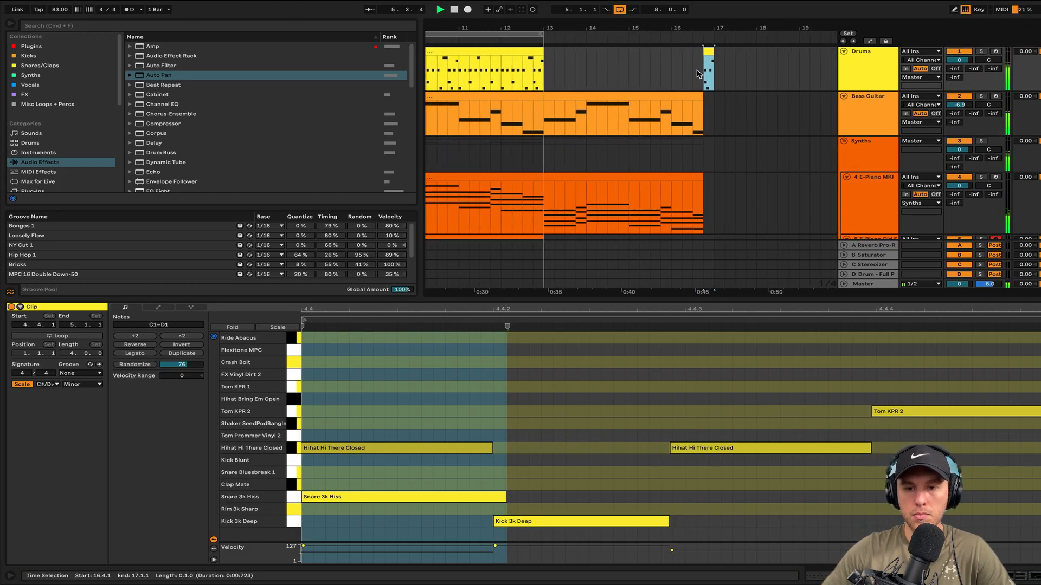
Step: Turn off the arrangement loop and insert a new audio track below the Drums track
scroll(699, 74, down, 2)
scroll(699, 75, left, 8)
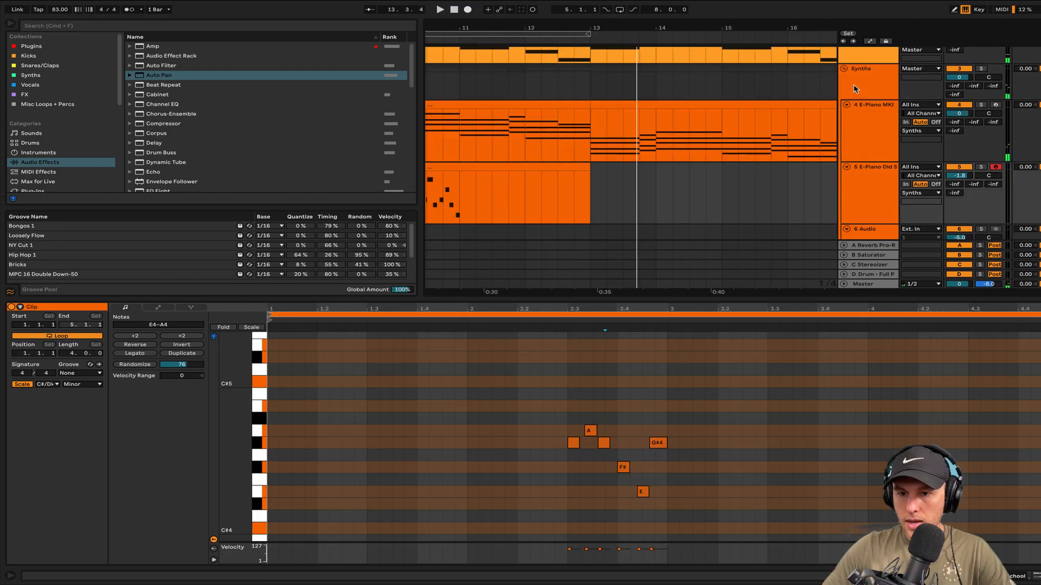
scroll(854, 88, up, 3)
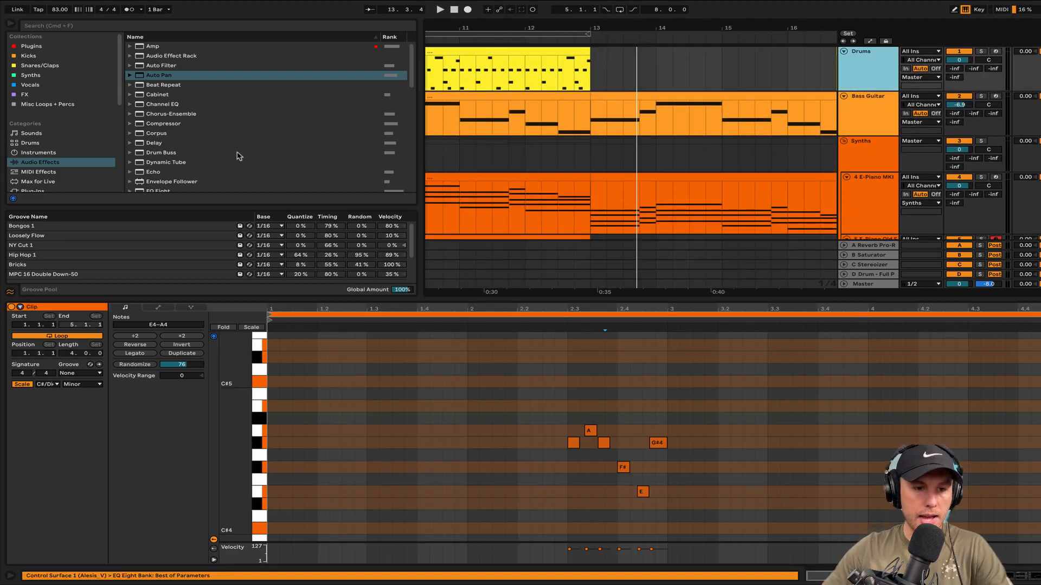
key(super+t)
Step: Search the packs for "crash" and audition Crash 505.aif from the Core Library's Cymbal one shots
scroll(39, 98, down, 6)
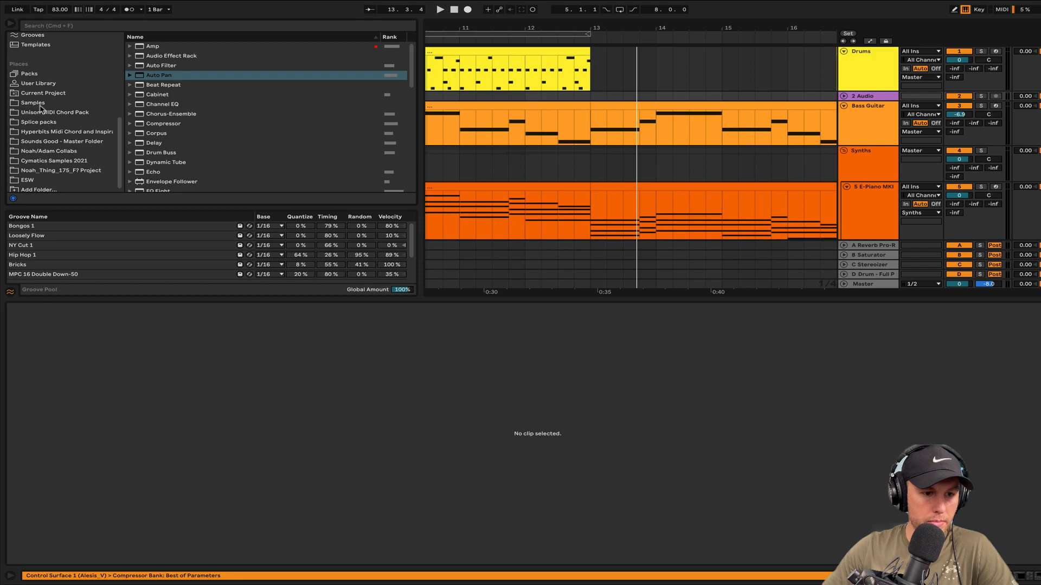
click(58, 103)
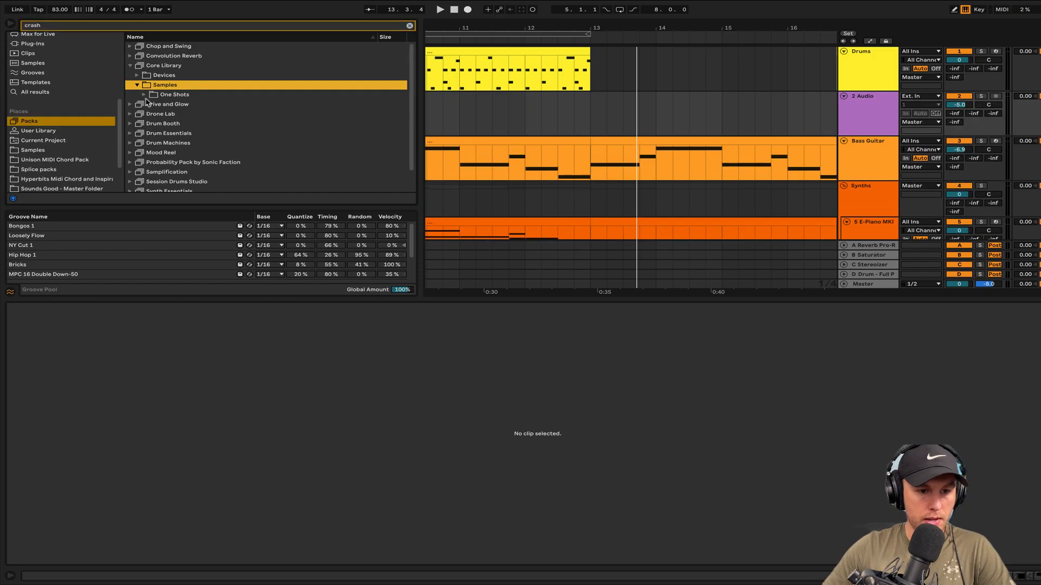
click(144, 94)
click(151, 104)
click(158, 115)
click(180, 133)
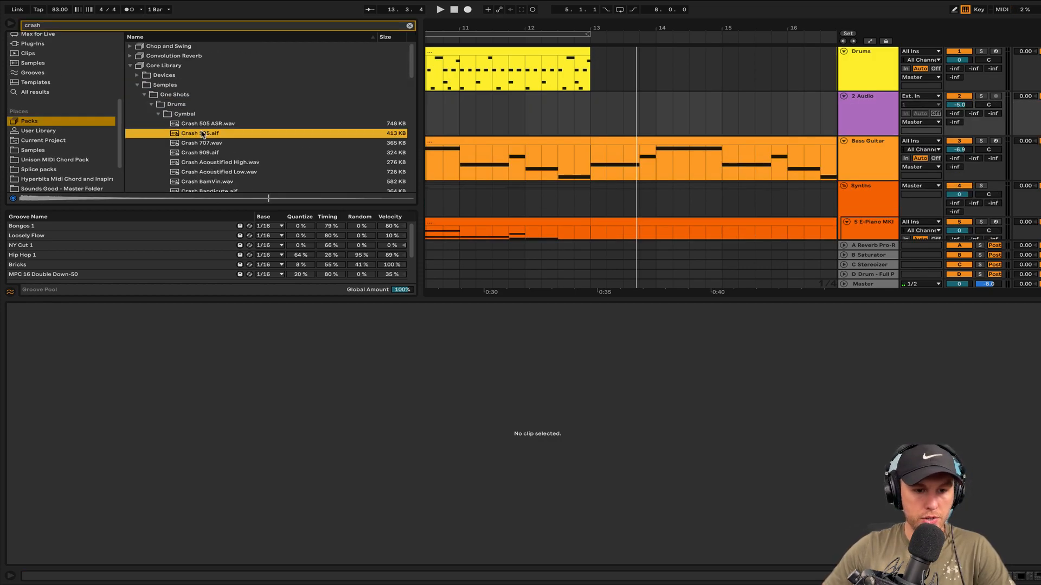
Step: Place Crash 505 leading up to bar 13, reverse it, and set the track volume to -12.4 dB and clip gain to -4.50 dB
drag(581, 118, 564, 116)
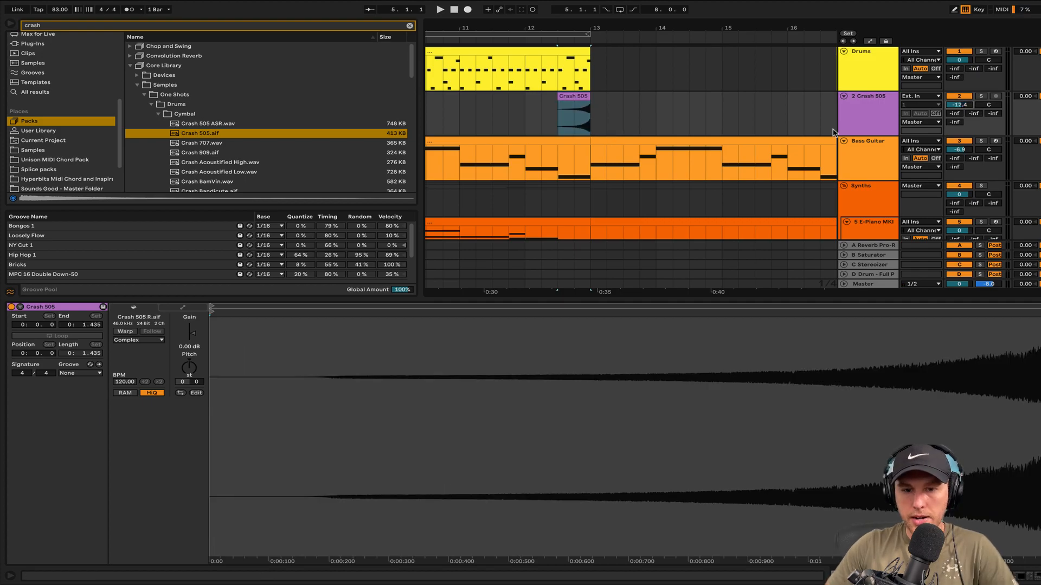
double_click(887, 111)
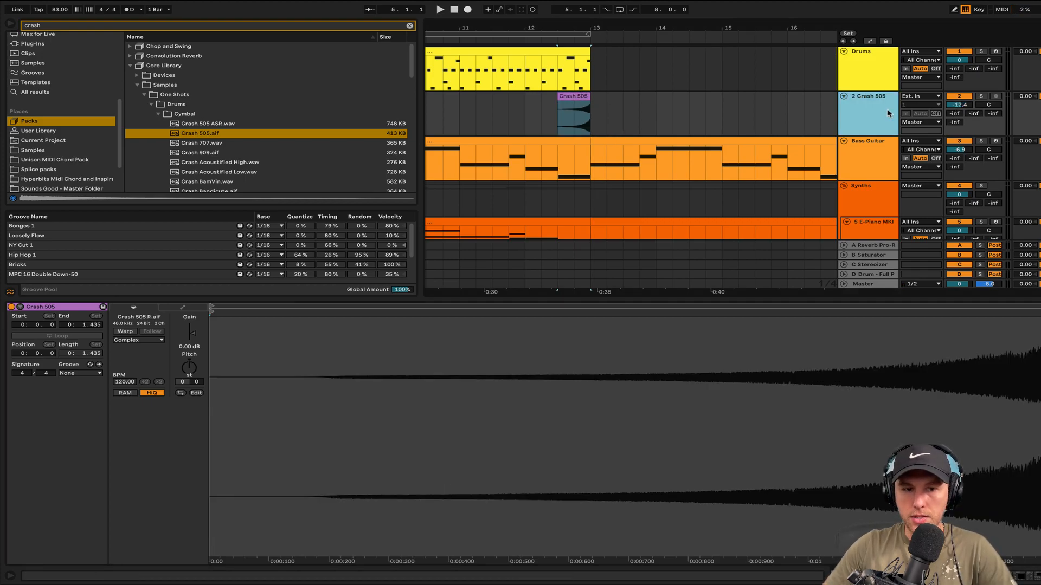
click(410, 26)
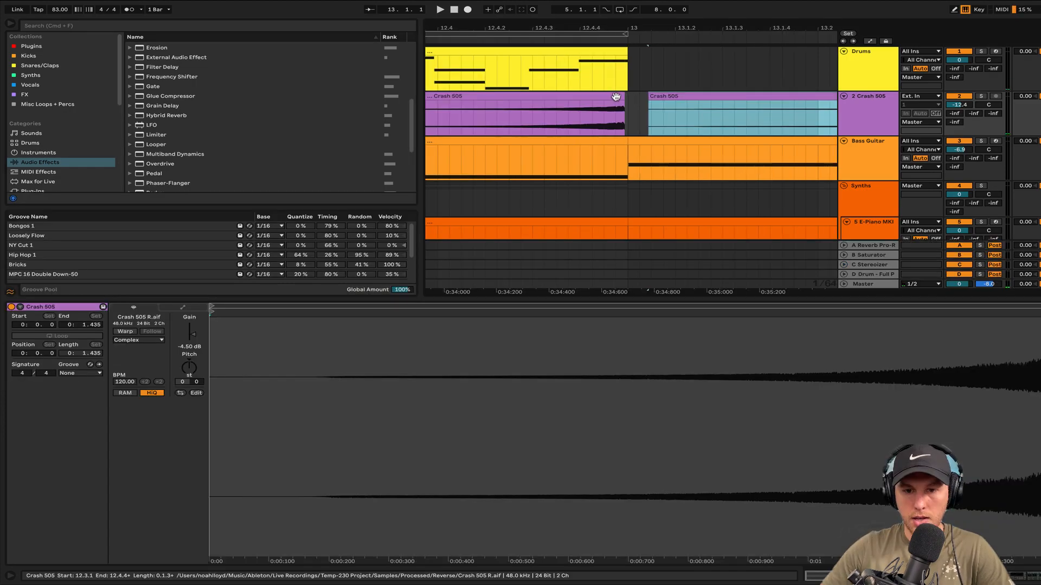
Step: Butt an unreversed Crash 505 copy against the reversed one and align their join with bar 13
click(616, 96)
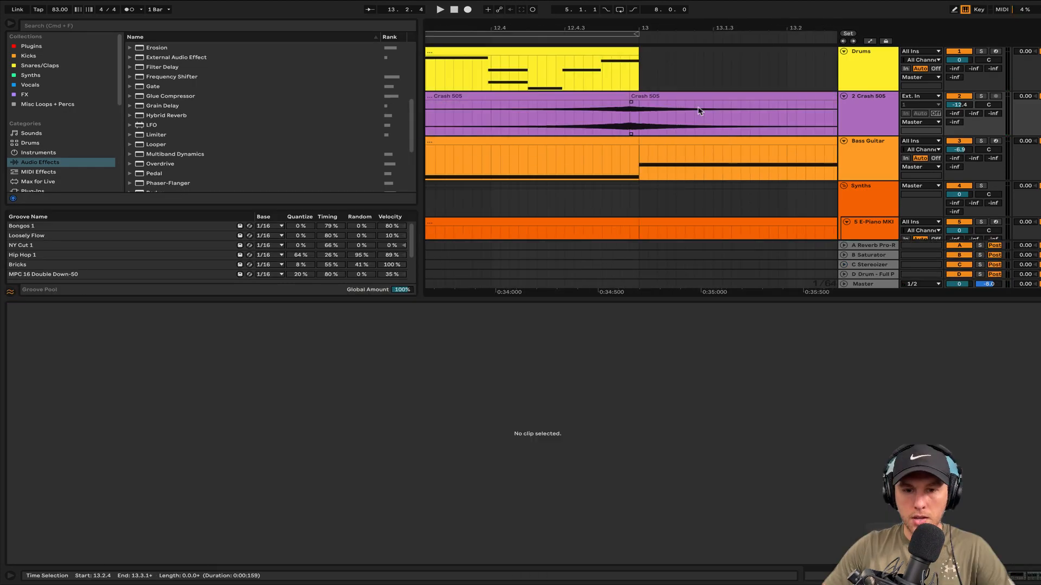
click(698, 111)
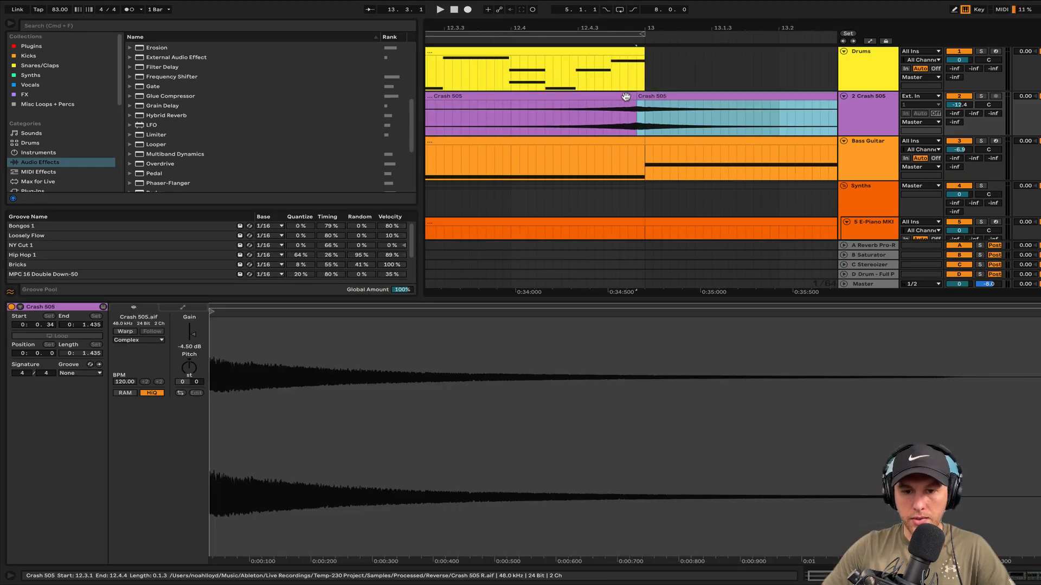
shift+click(632, 97)
scroll(632, 96, down, 10)
click(602, 110)
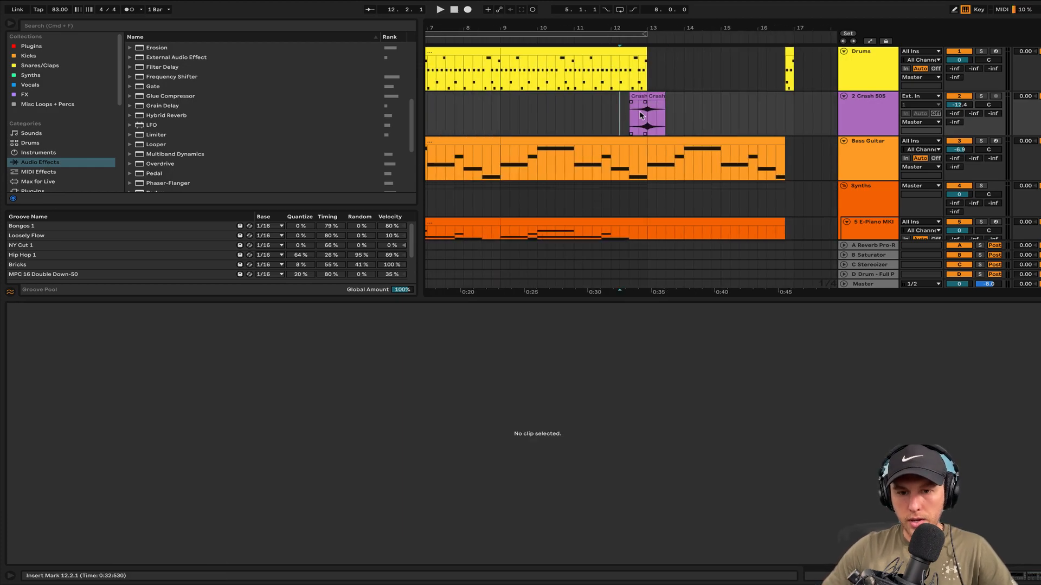
Step: Copy the unreversed Crash 505 clip to bar 5 and lower the crash track's volume to -16.9 dB
click(654, 96)
scroll(575, 110, left, 5)
click(573, 114)
key(super+v)
drag(556, 116, 562, 115)
key(space)
drag(957, 107, 957, 109)
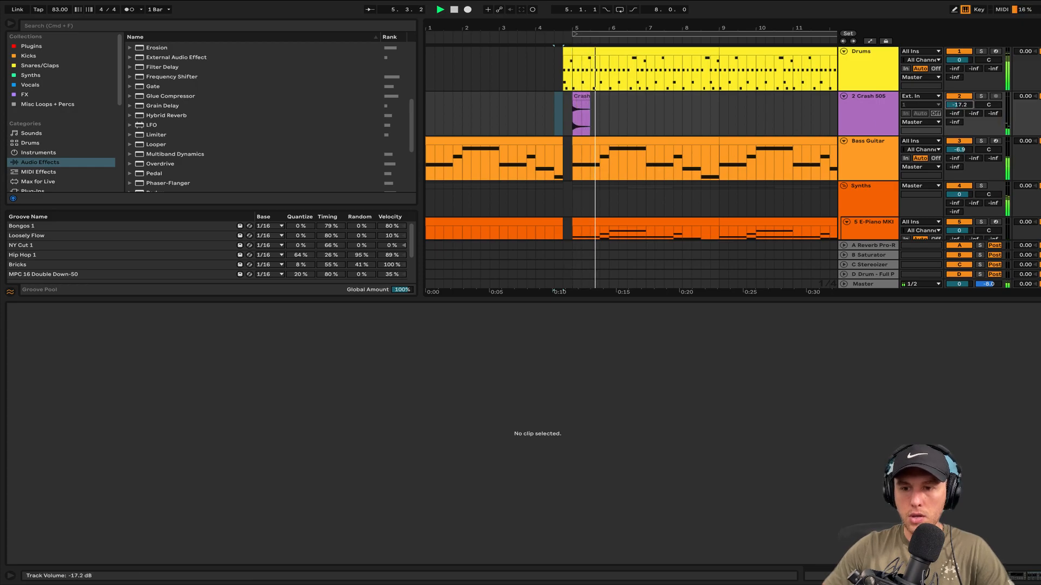
Step: Play back from around bar 11 and from just before bar 13 to audition the crash transition
scroll(753, 113, right, 3)
click(752, 113)
key(space)
key(space)
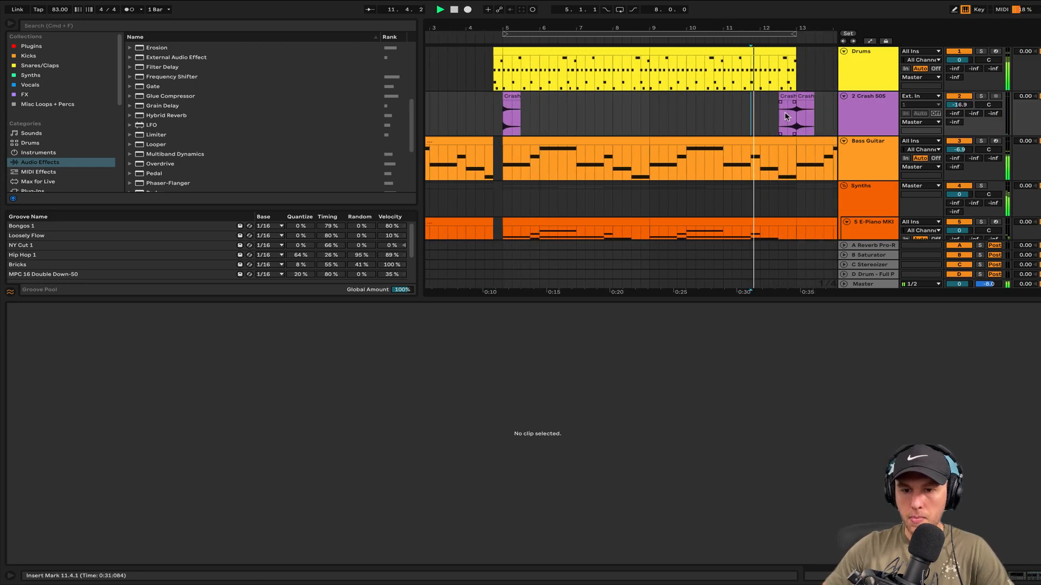
click(788, 114)
key(space)
key(space)
scroll(788, 137, right, 3)
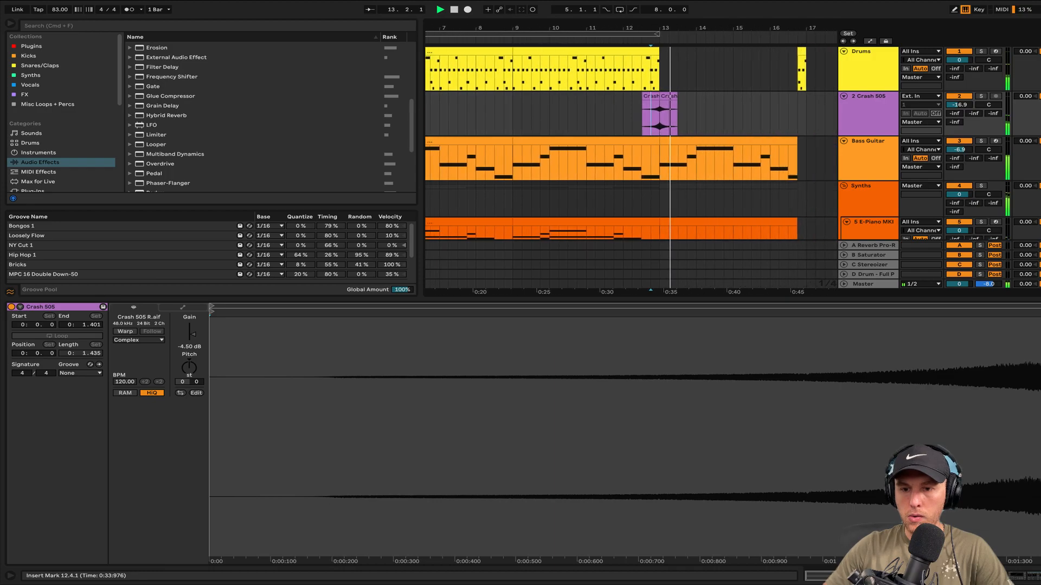
Step: Delete the last beat of bar 24 from the Bass Guitar and E-Piano clips to leave a gap before bar 25
scroll(688, 128, down, 3)
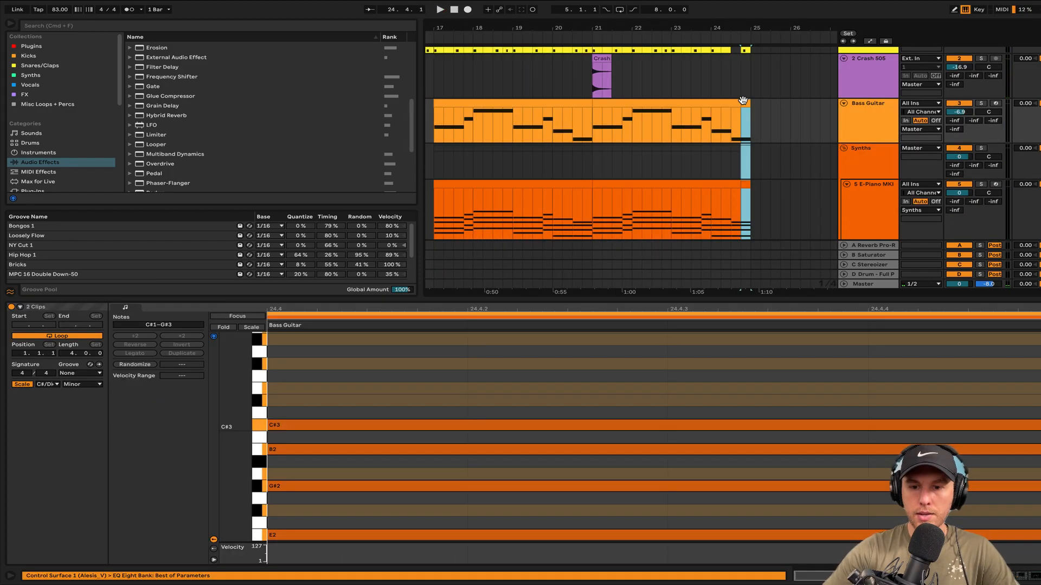
key(Delete)
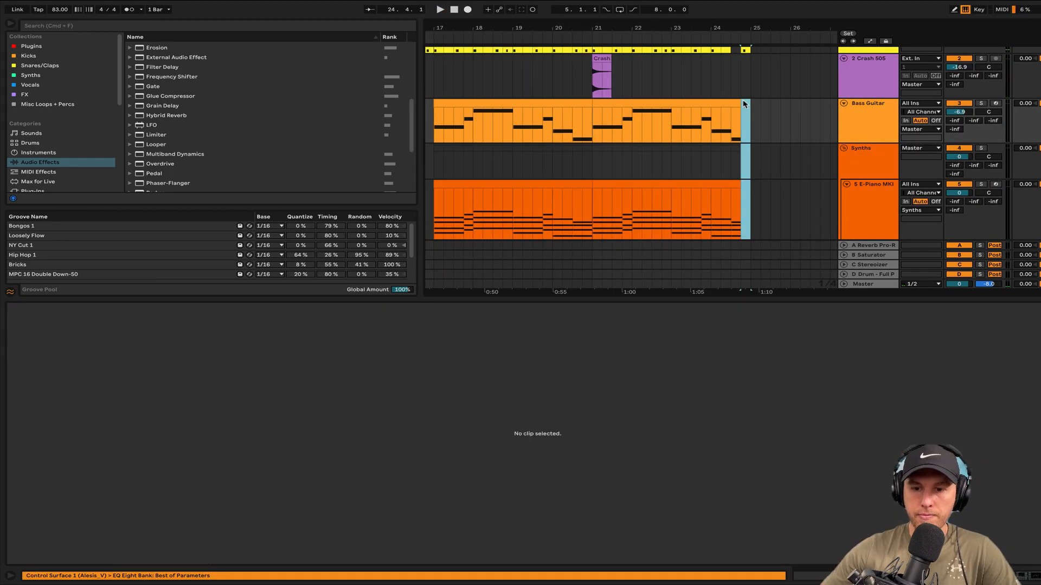
scroll(743, 103, down, 3)
scroll(744, 103, up, 2)
scroll(744, 104, left, 4)
scroll(596, 105, left, 3)
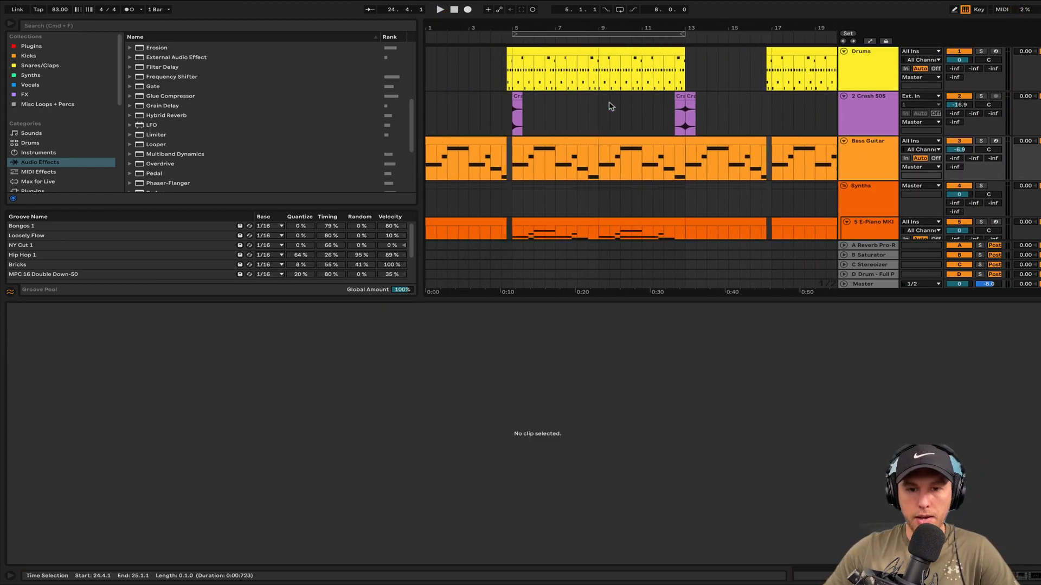
Step: Copy the bar 5 to 13 section across all tracks to bar 25, and remove the crash at bar 21
click(548, 52)
scroll(671, 136, down, 6)
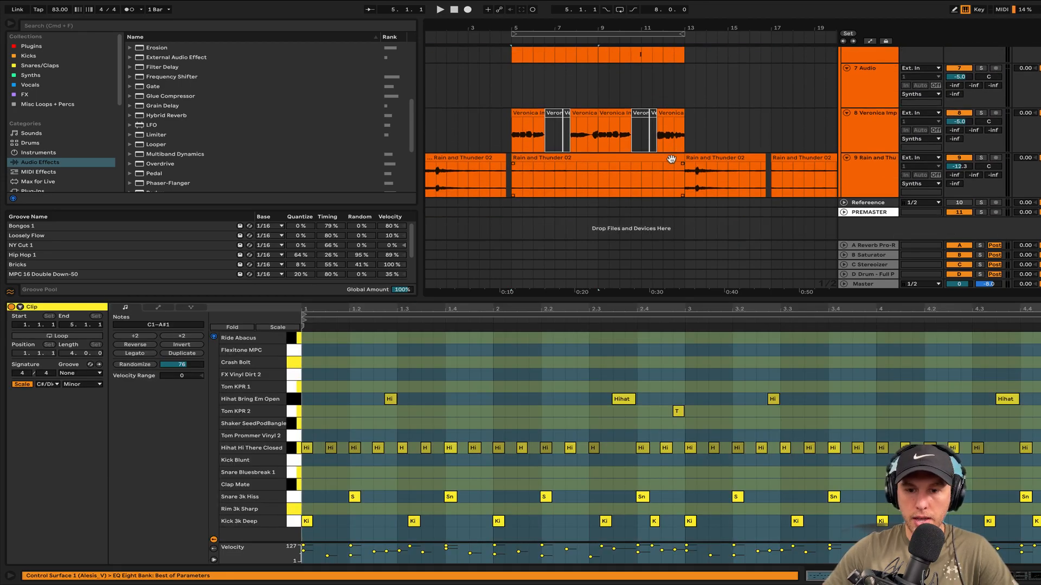
shift+click(671, 158)
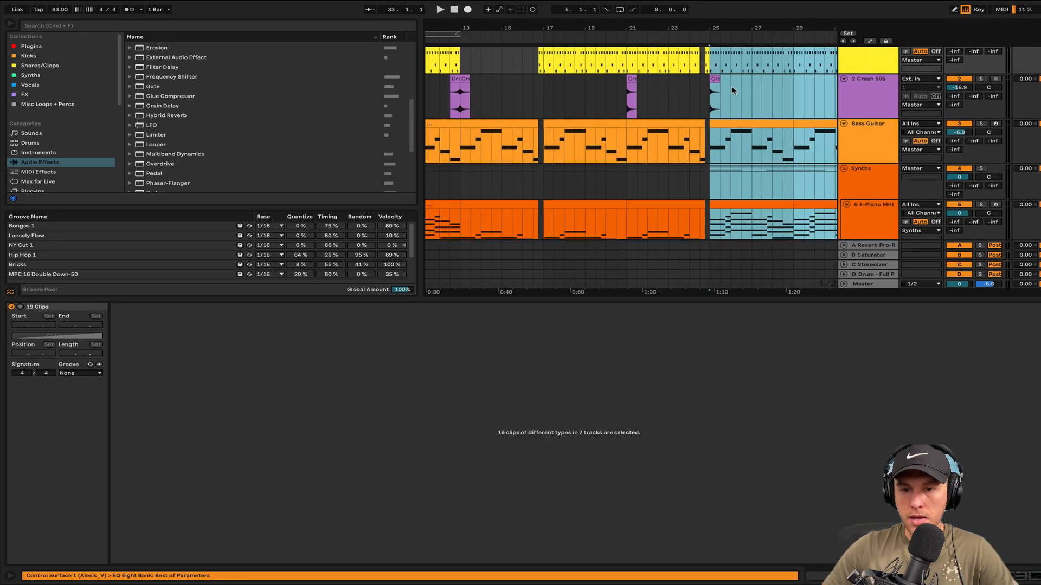
scroll(730, 85, down, 4)
scroll(731, 86, right, 2)
scroll(730, 86, up, 5)
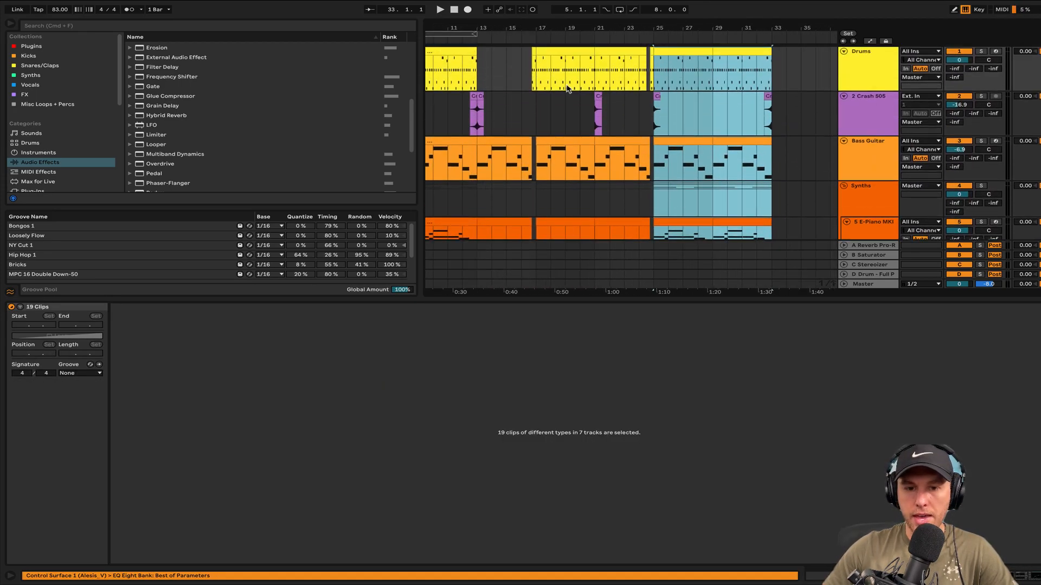
click(598, 97)
key(Delete)
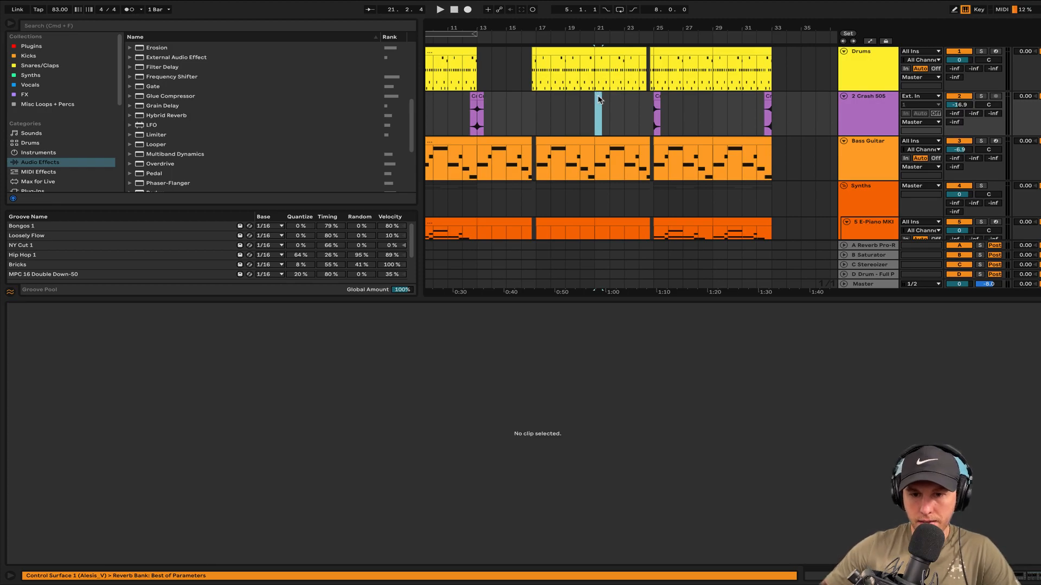
Step: Duplicate everything from bar 1 up to bar 25 across all tracks and place the copy at bar 33
scroll(598, 95, down, 5)
drag(430, 64, 596, 268)
scroll(592, 147, up, 5)
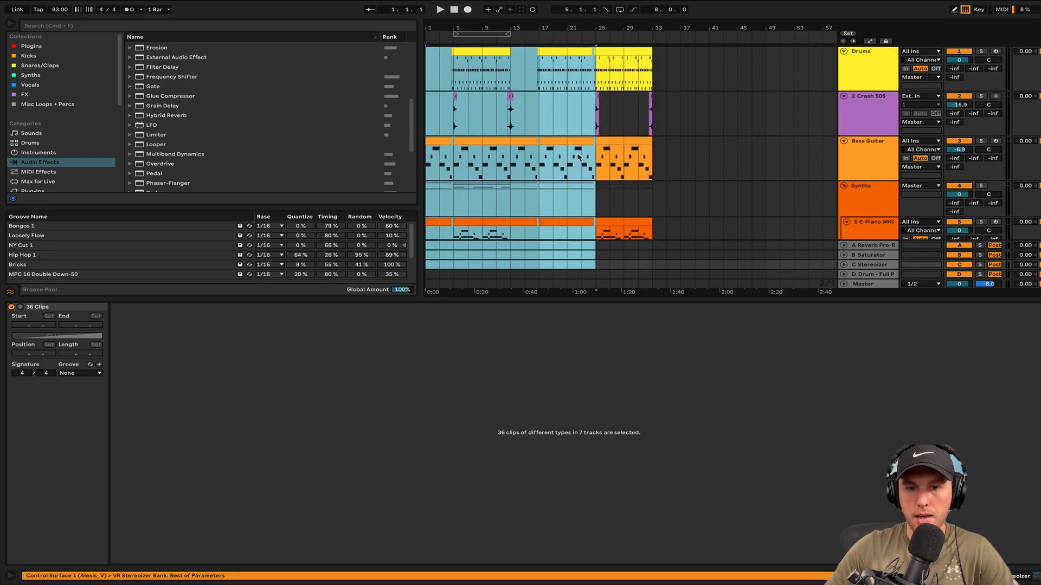
click(657, 66)
key(super+v)
scroll(707, 117, down, 4)
scroll(704, 117, left, 2)
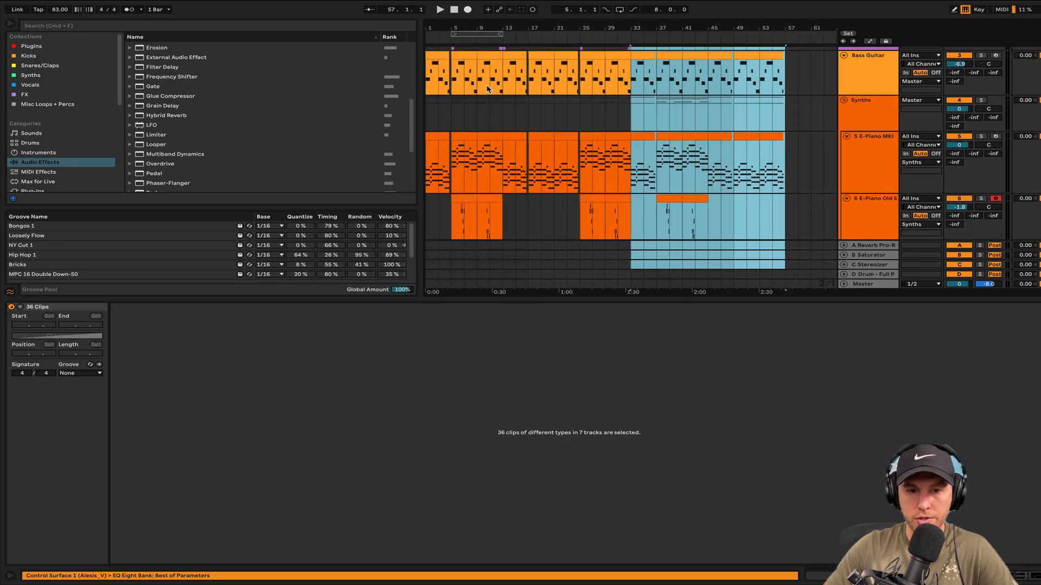
Step: Play the arrangement from bar 1 and enlarge the track area to review the sections and transitions
click(426, 85)
key(space)
scroll(448, 103, up, 5)
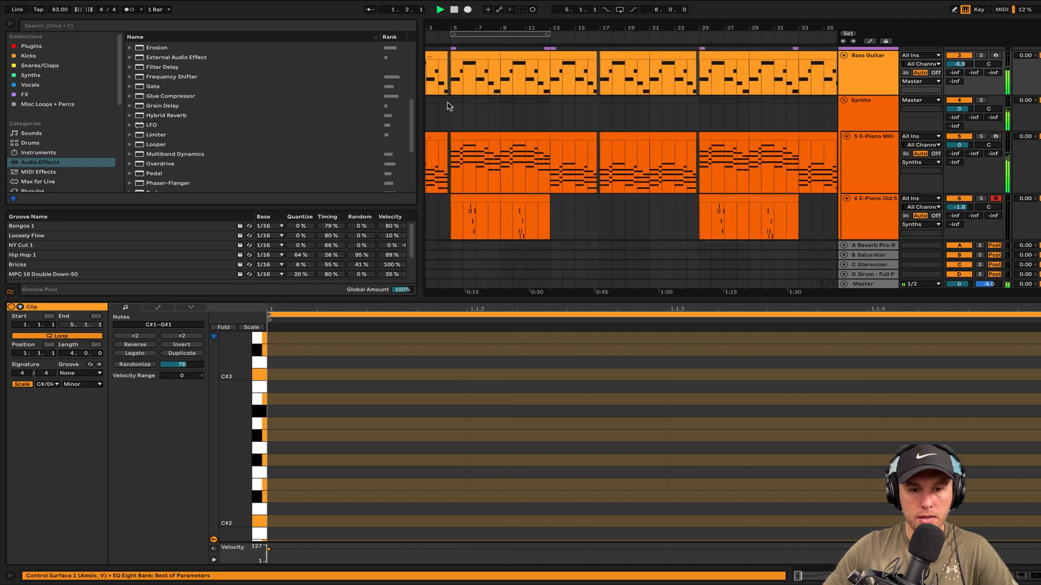
scroll(448, 102, down, 1)
scroll(448, 103, left, 2)
scroll(450, 106, up, 4)
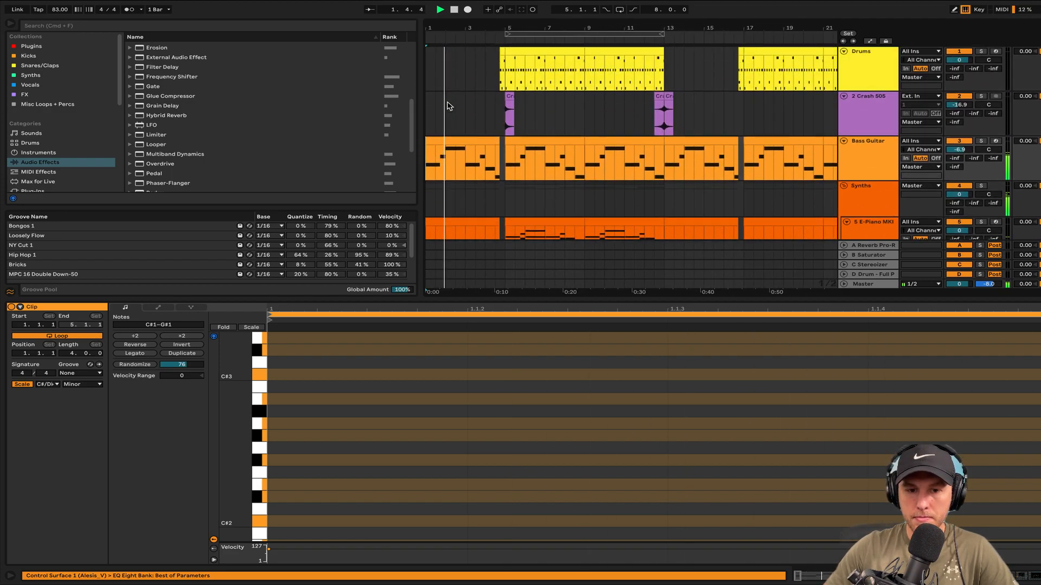
scroll(461, 106, up, 3)
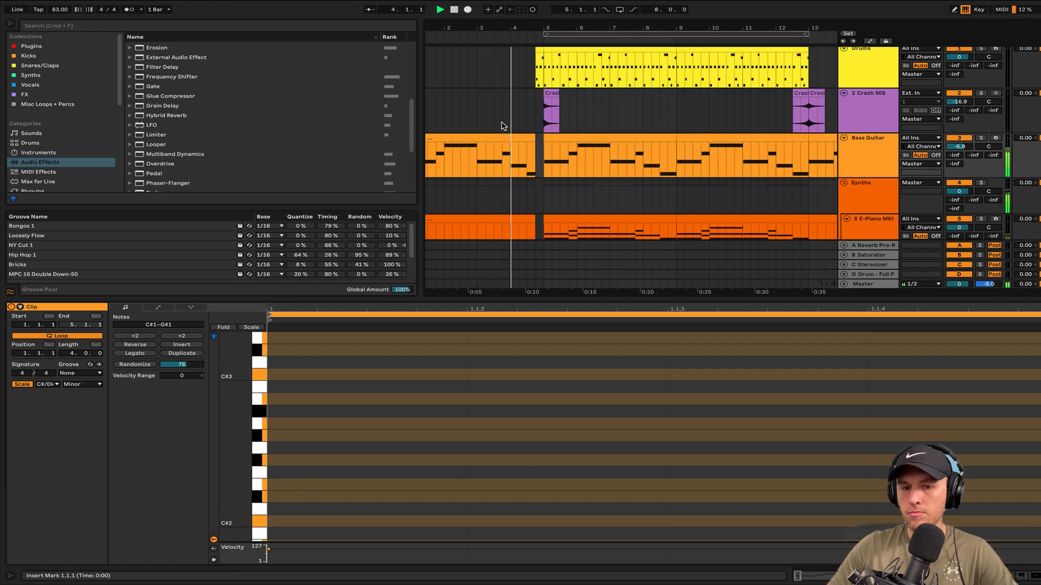
scroll(502, 127, down, 2)
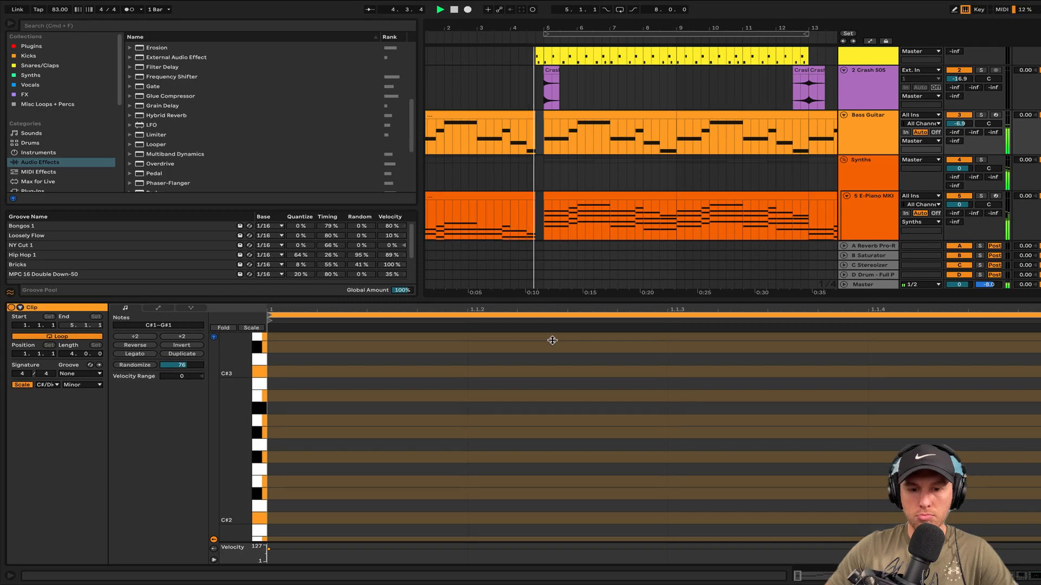
drag(553, 313, 565, 504)
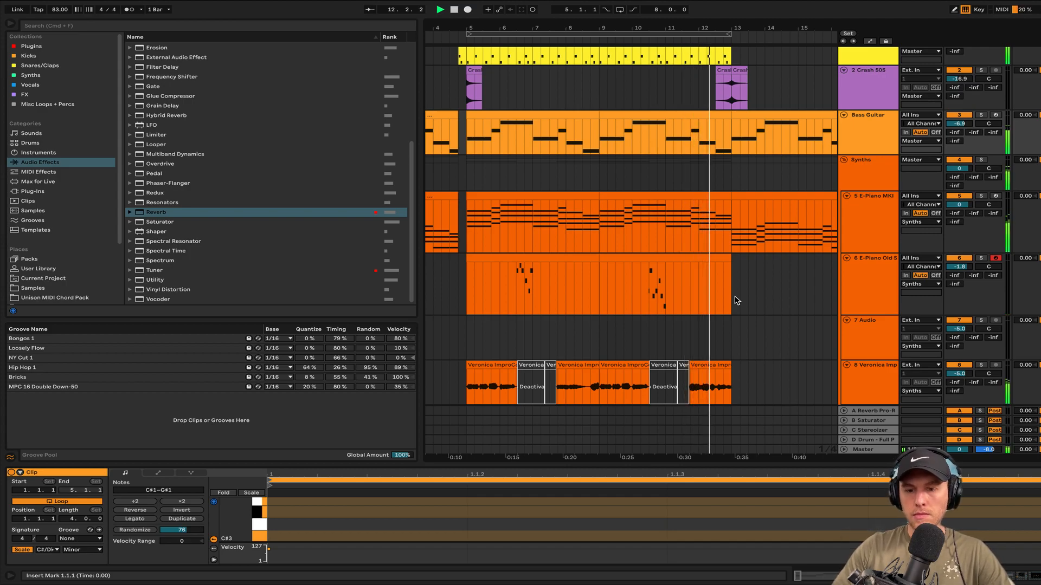
scroll(736, 301, right, 3)
scroll(737, 301, down, 4)
scroll(737, 300, up, 1)
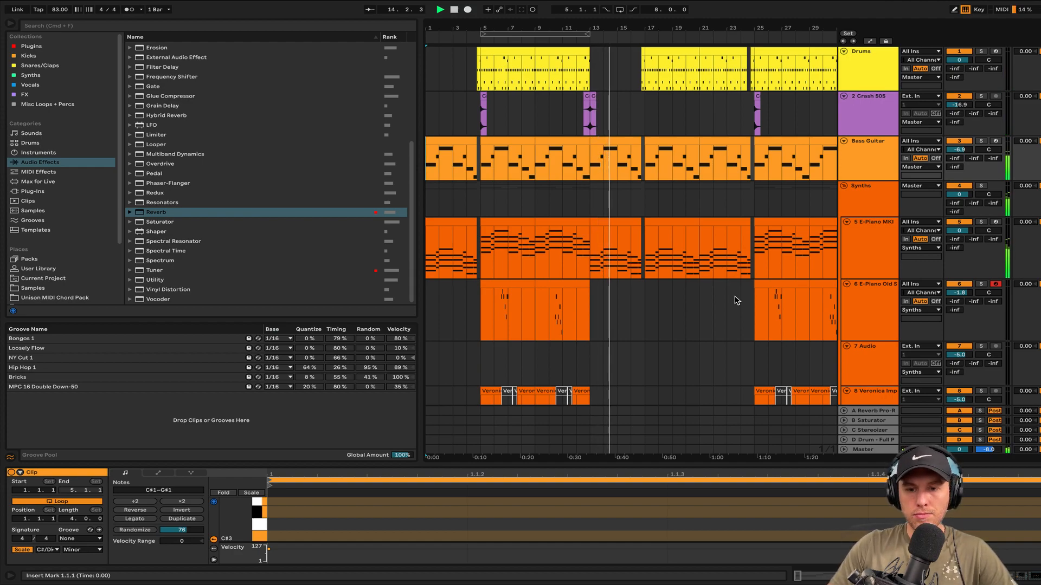
scroll(736, 301, down, 5)
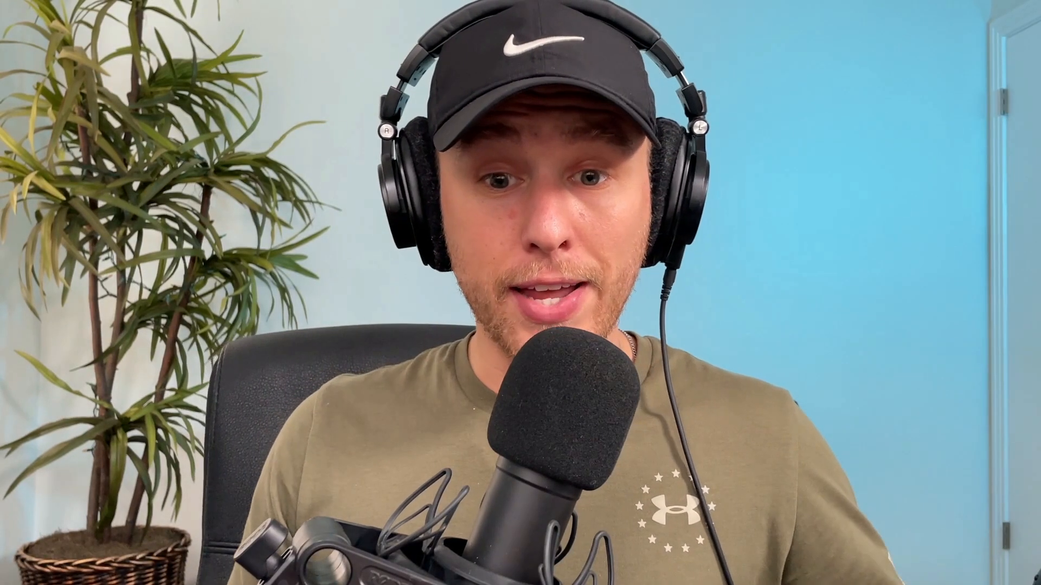